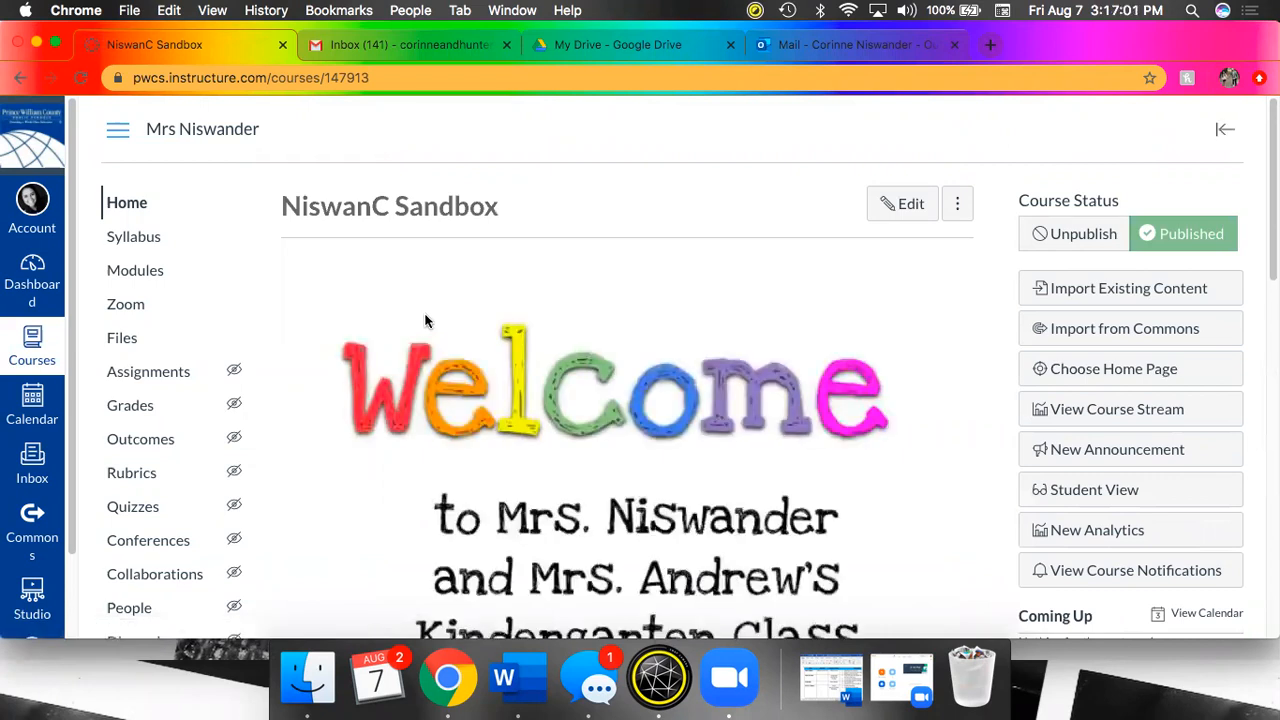
Open the course's People page and look through the list of enrolled users
{"action": "scroll", "coordinate": [421, 323], "scroll_direction": "down", "scroll_amount": 5}
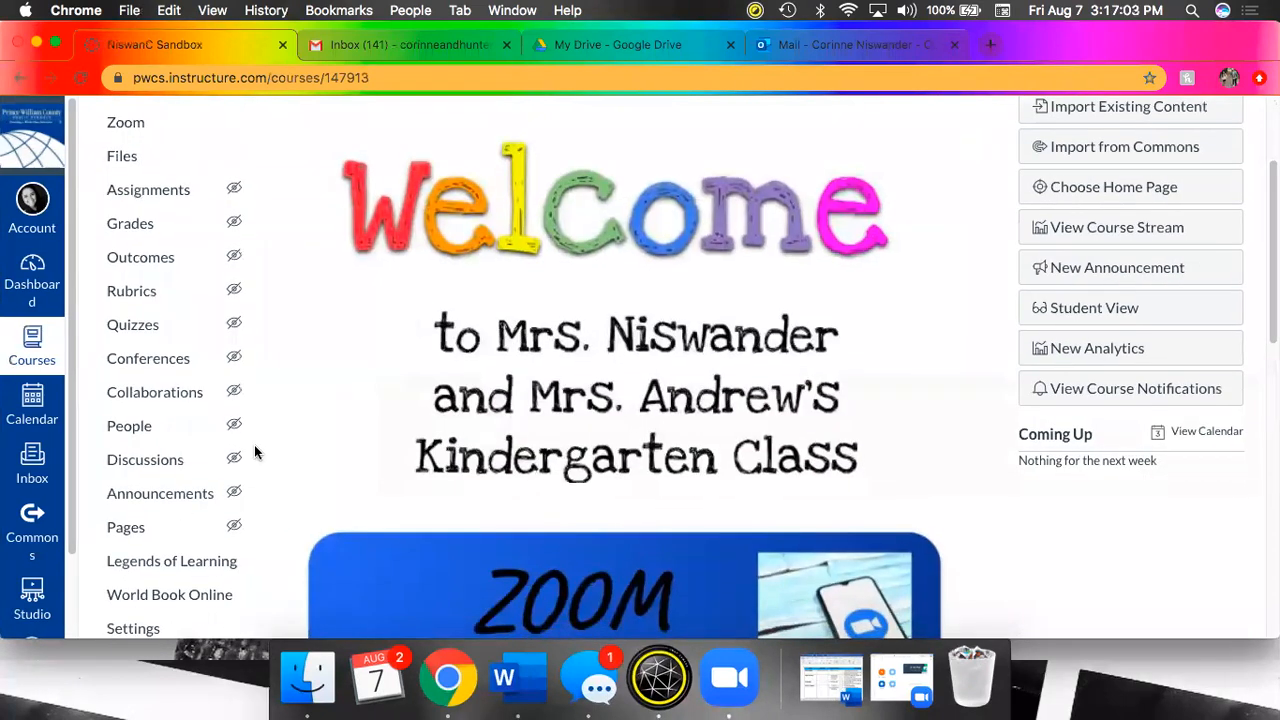
{"action": "scroll", "coordinate": [323, 403], "scroll_direction": "down", "scroll_amount": 2}
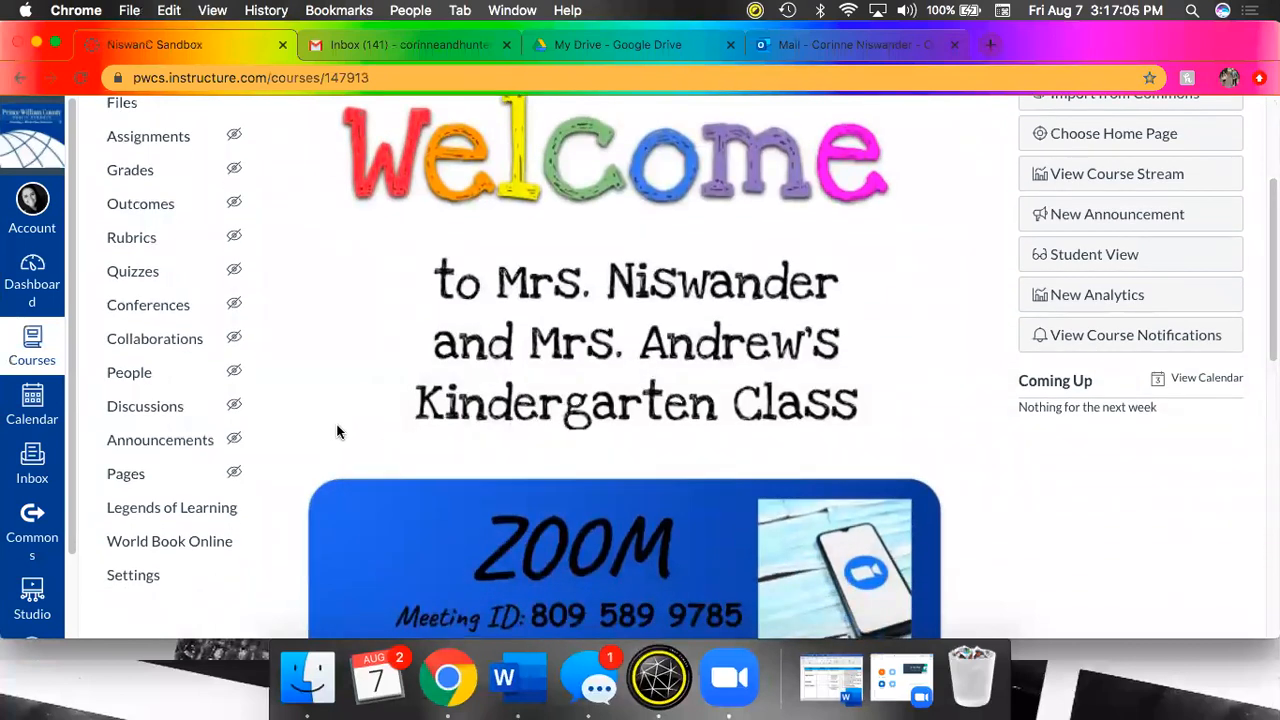
{"action": "scroll", "coordinate": [337, 431], "scroll_direction": "up", "scroll_amount": 2}
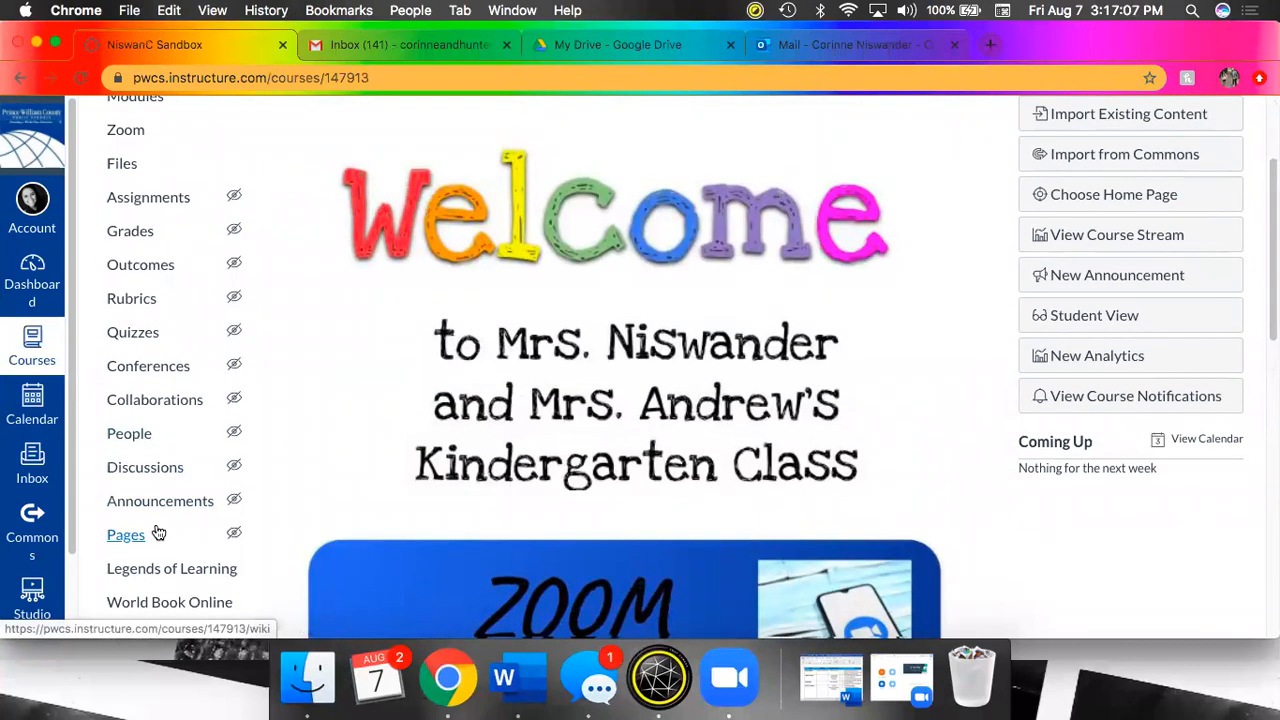
{"action": "scroll", "coordinate": [157, 530], "scroll_direction": "up", "scroll_amount": 1}
{"action": "left_click", "coordinate": [136, 465]}
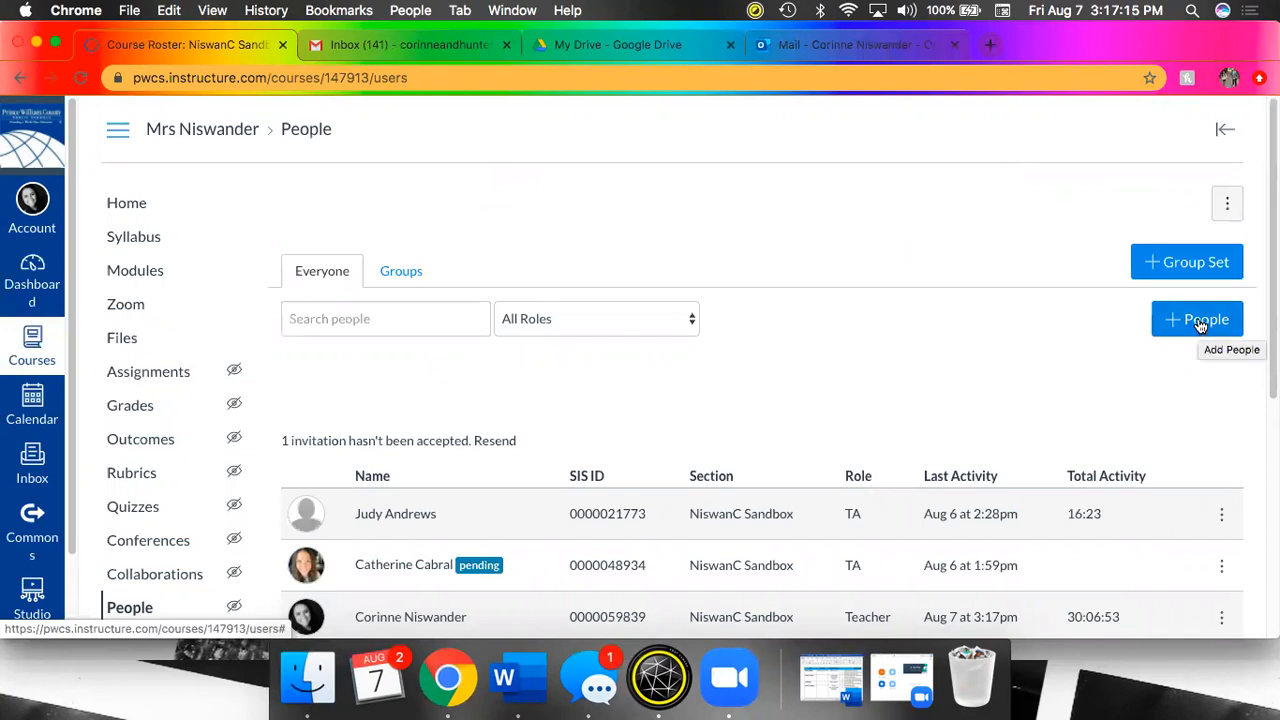
{"action": "scroll", "coordinate": [893, 429], "scroll_direction": "down", "scroll_amount": 2}
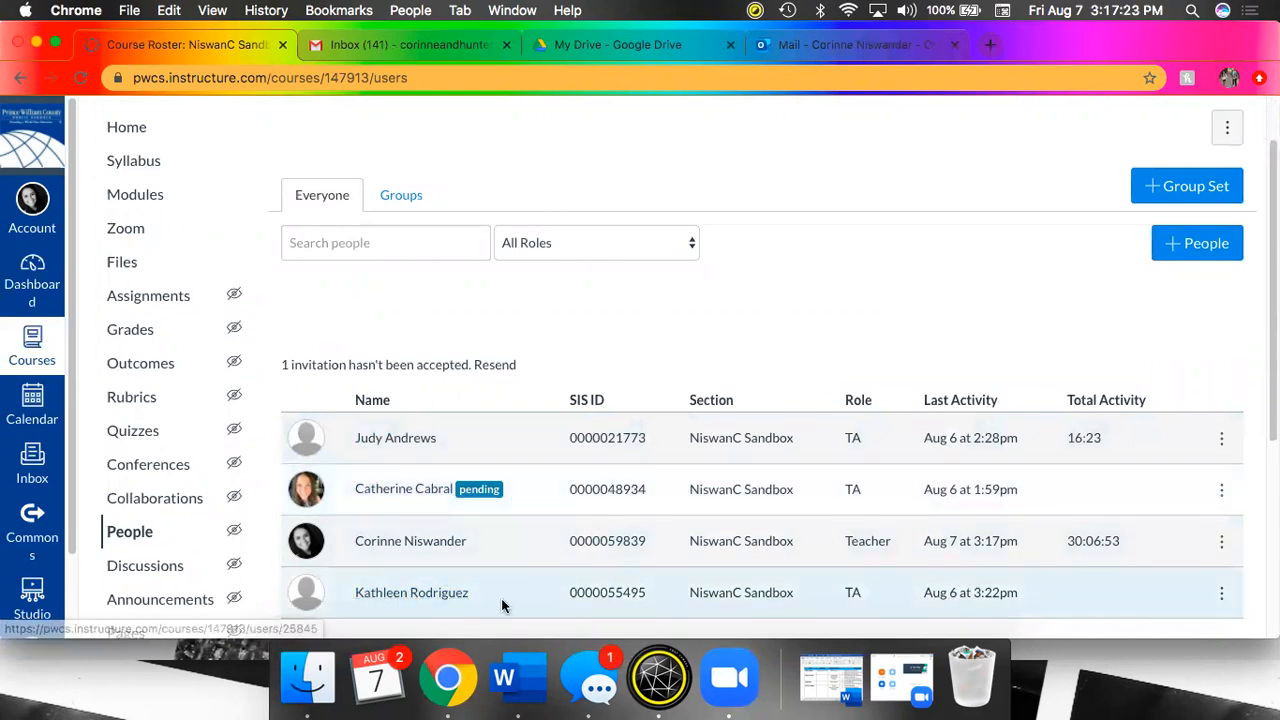
Start adding a colleague to the NiswanC Sandbox section by e-mail address, entering the colleague's e-mail and choosing the Faculty role
{"action": "left_click", "coordinate": [1207, 248]}
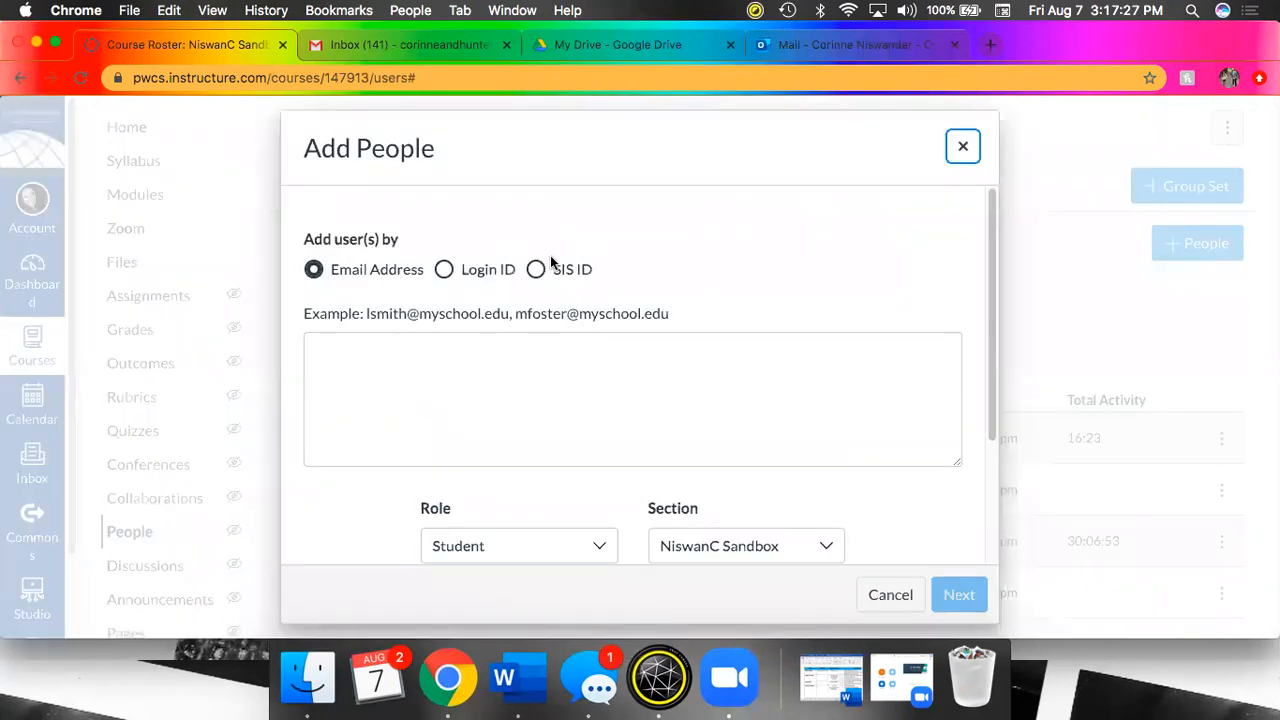
{"action": "left_click", "coordinate": [397, 353]}
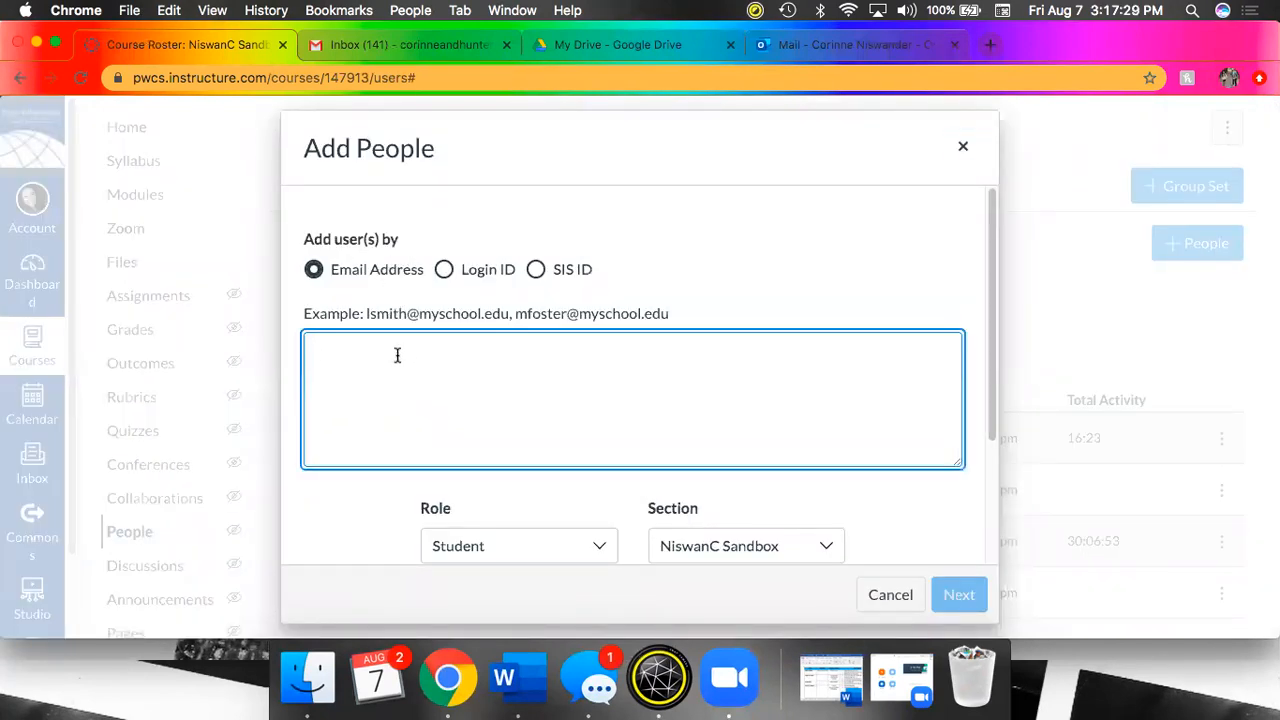
{"action": "key", "text": "super+v"}
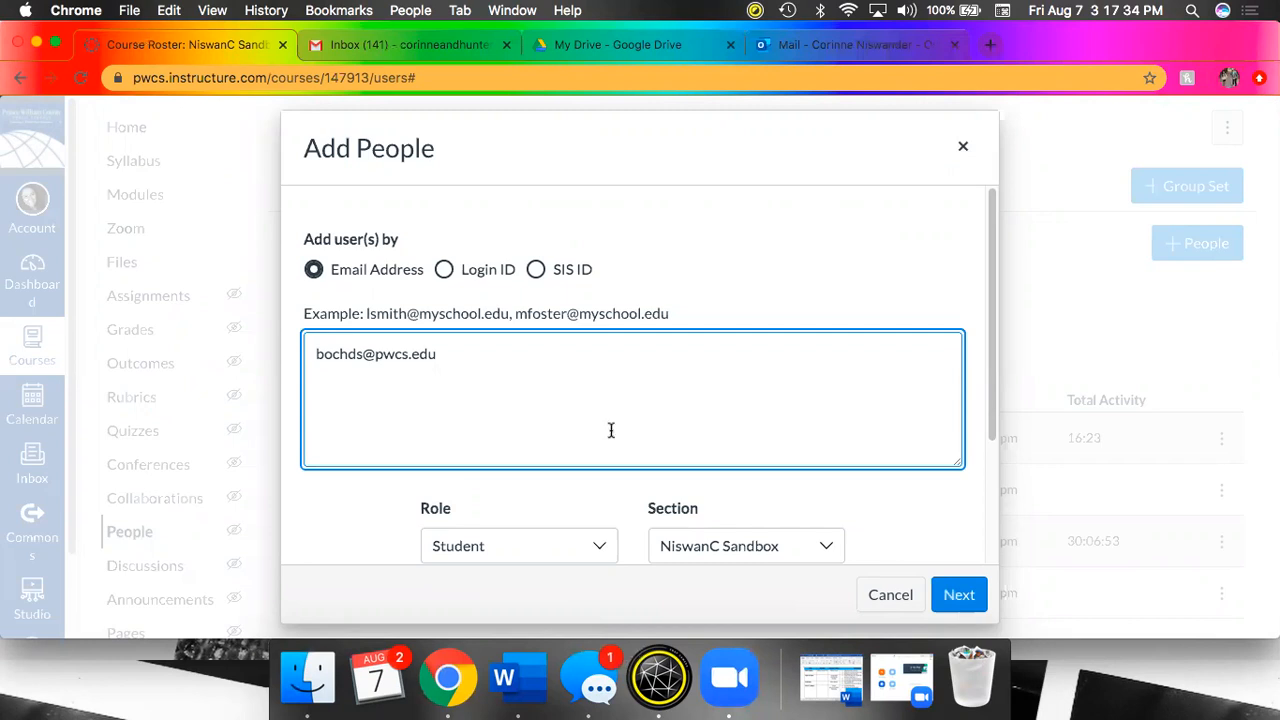
{"action": "scroll", "coordinate": [611, 430], "scroll_direction": "down", "scroll_amount": 1}
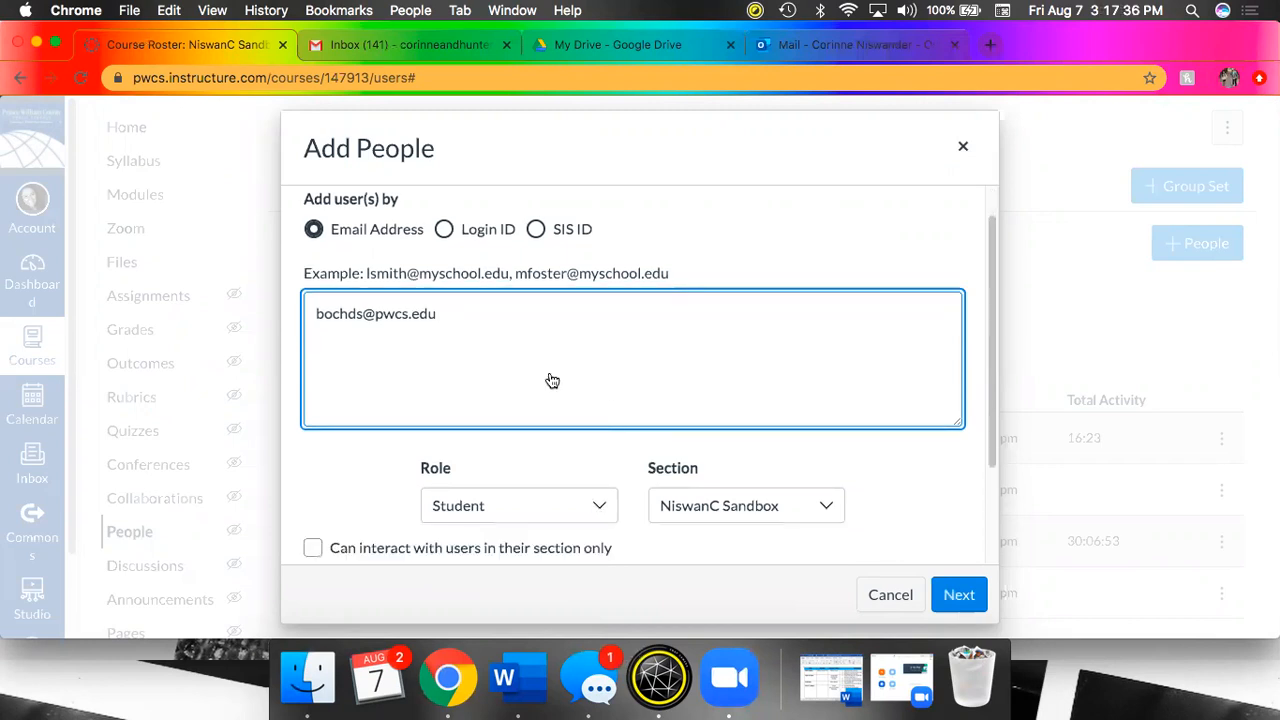
{"action": "left_click", "coordinate": [545, 505]}
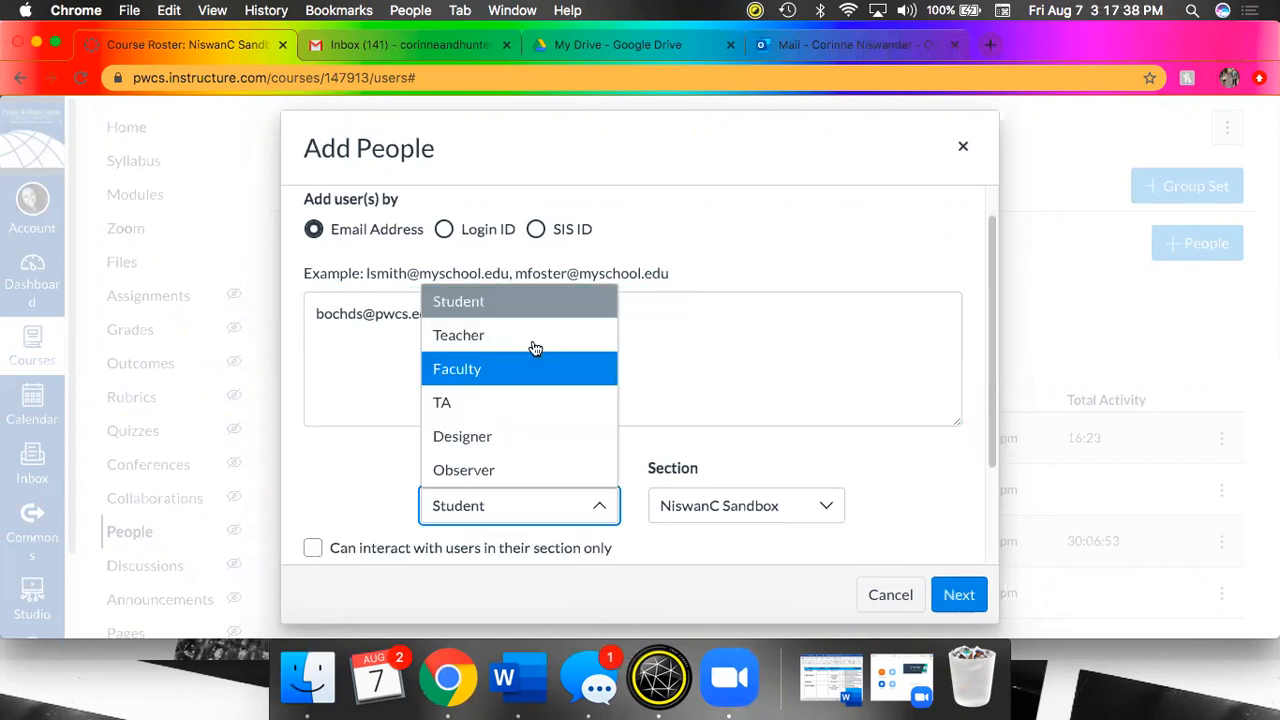
{"action": "left_click", "coordinate": [537, 369]}
{"action": "left_click", "coordinate": [514, 496]}
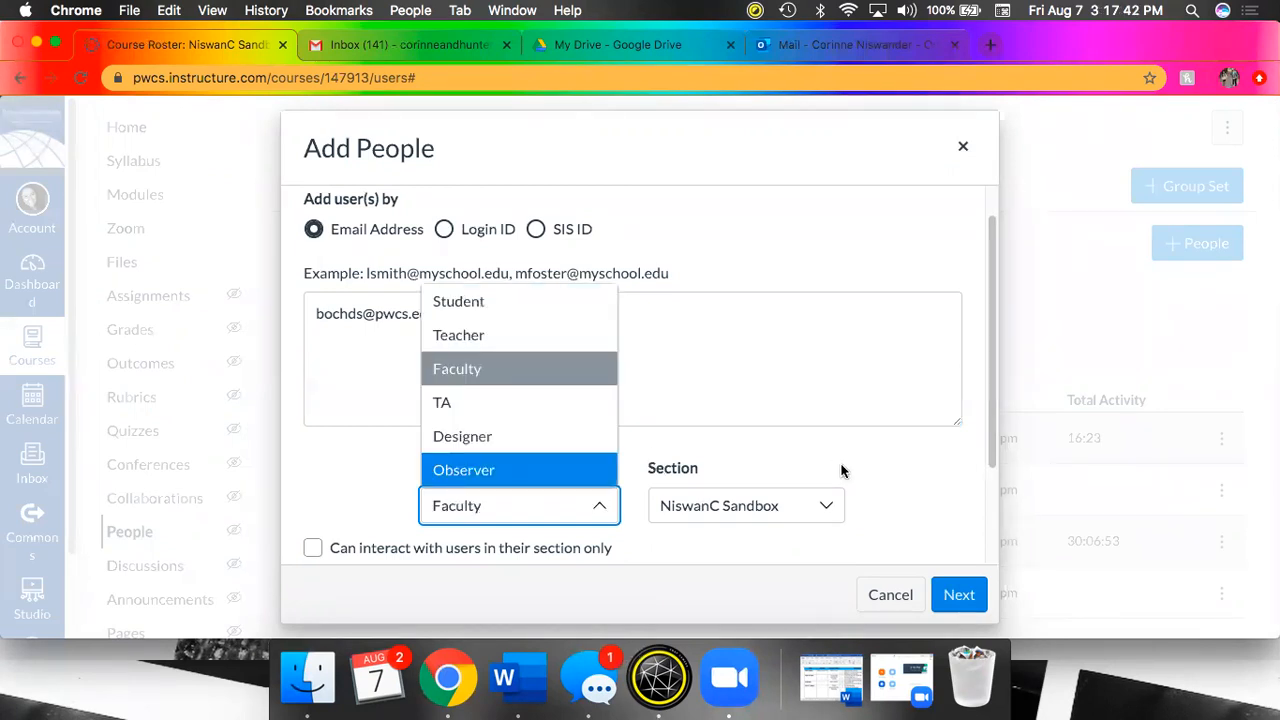
{"action": "left_click", "coordinate": [805, 505]}
{"action": "left_click", "coordinate": [920, 529]}
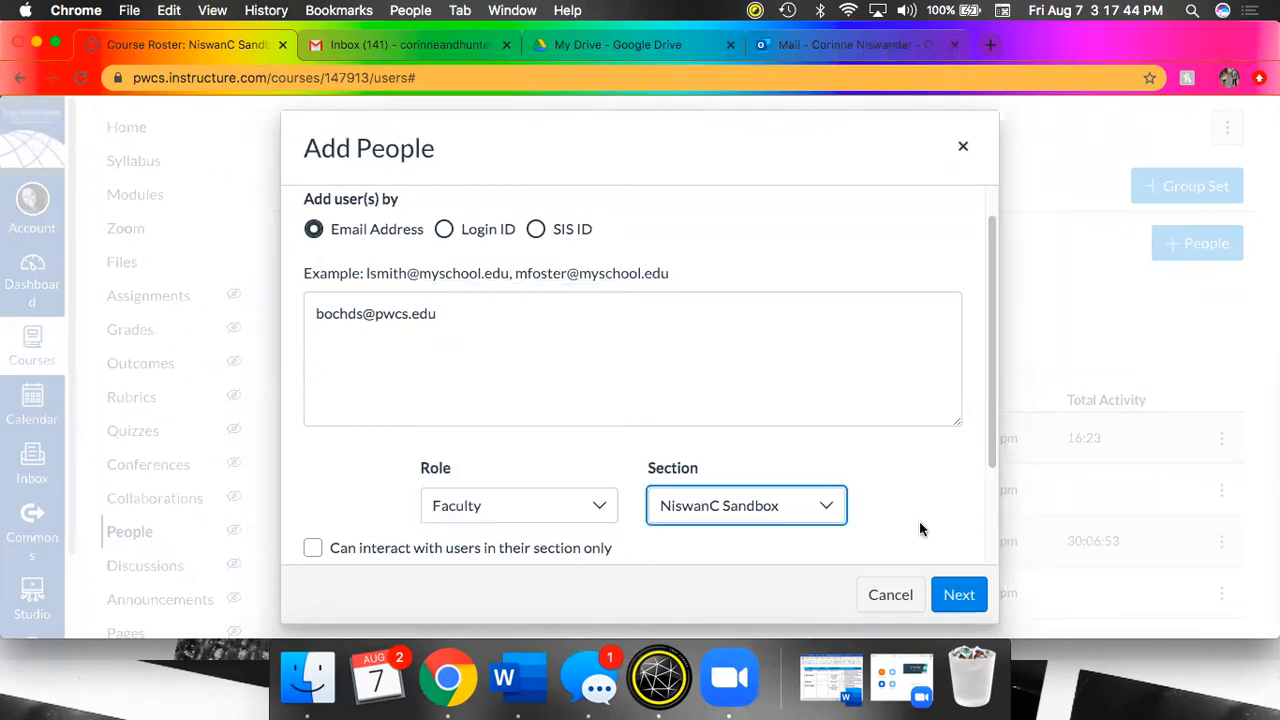
Proceed to the check of the user ready for enrolment and close Add People without adding anyone
{"action": "left_click", "coordinate": [968, 592]}
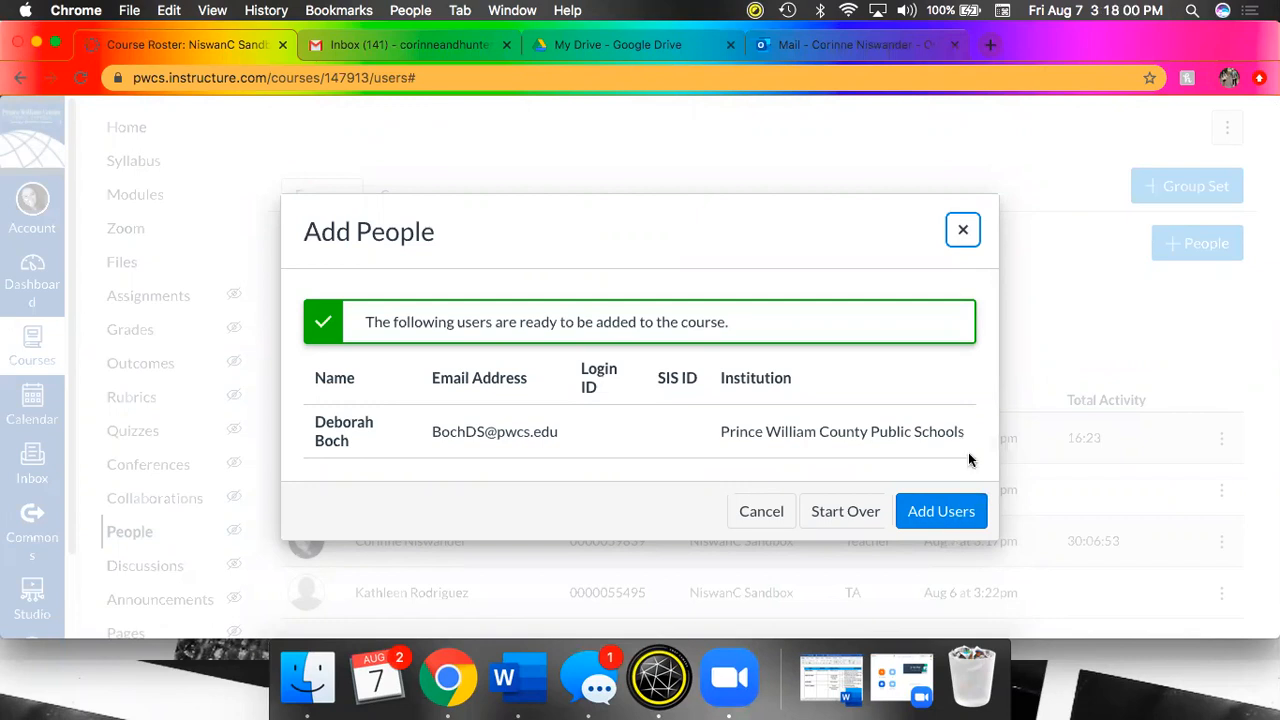
{"action": "left_click", "coordinate": [962, 231]}
{"action": "scroll", "coordinate": [170, 378], "scroll_direction": "down", "scroll_amount": 1}
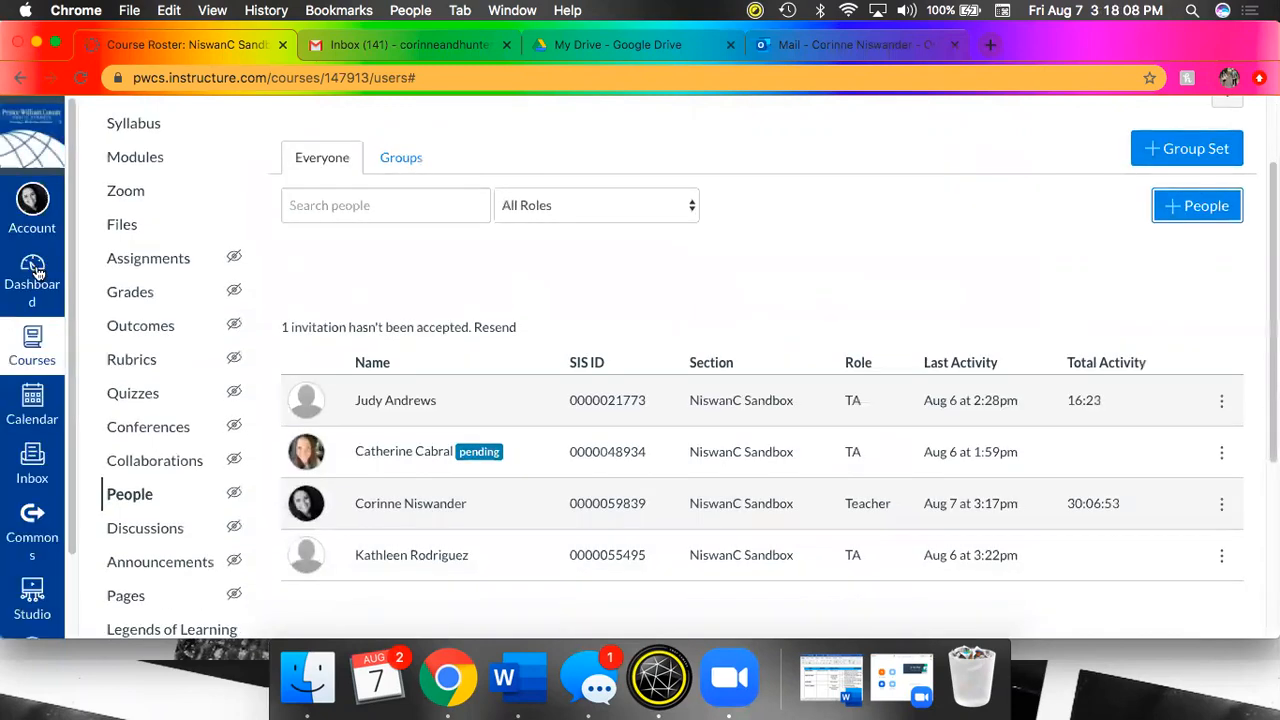
Go to the Dashboard and change the published course card's color to pink
{"action": "left_click", "coordinate": [33, 275]}
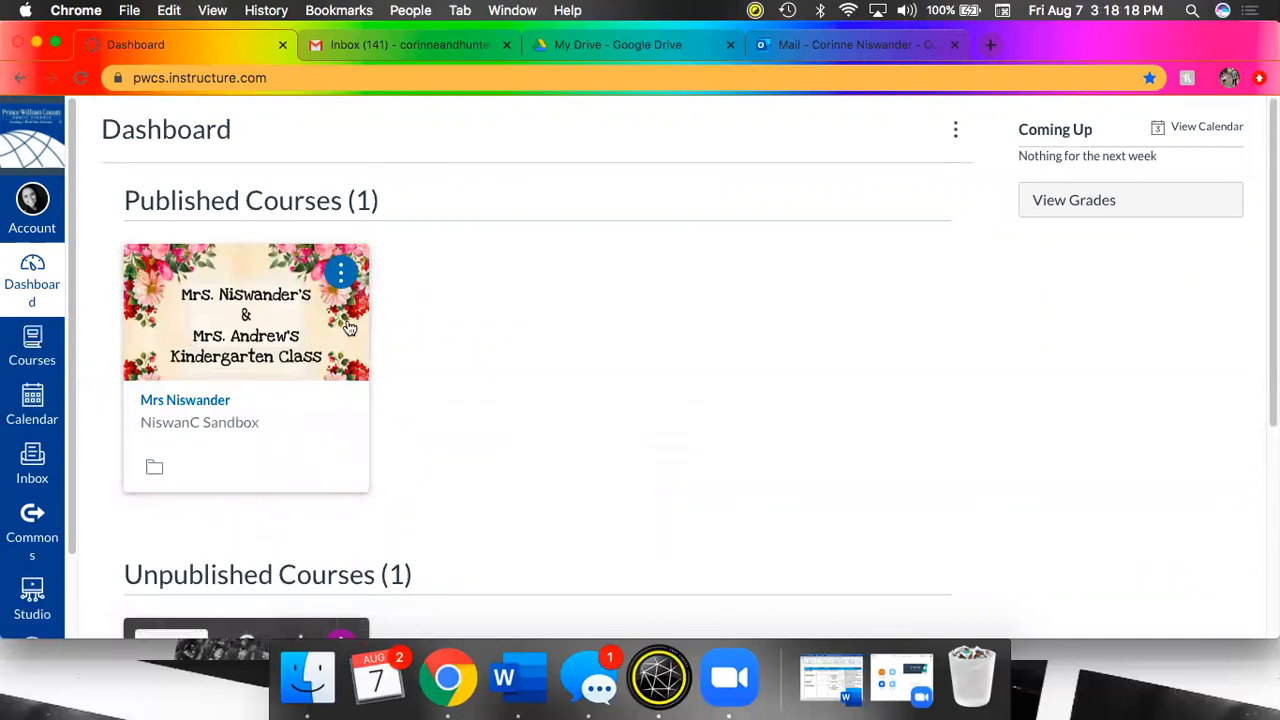
{"action": "left_click", "coordinate": [341, 285]}
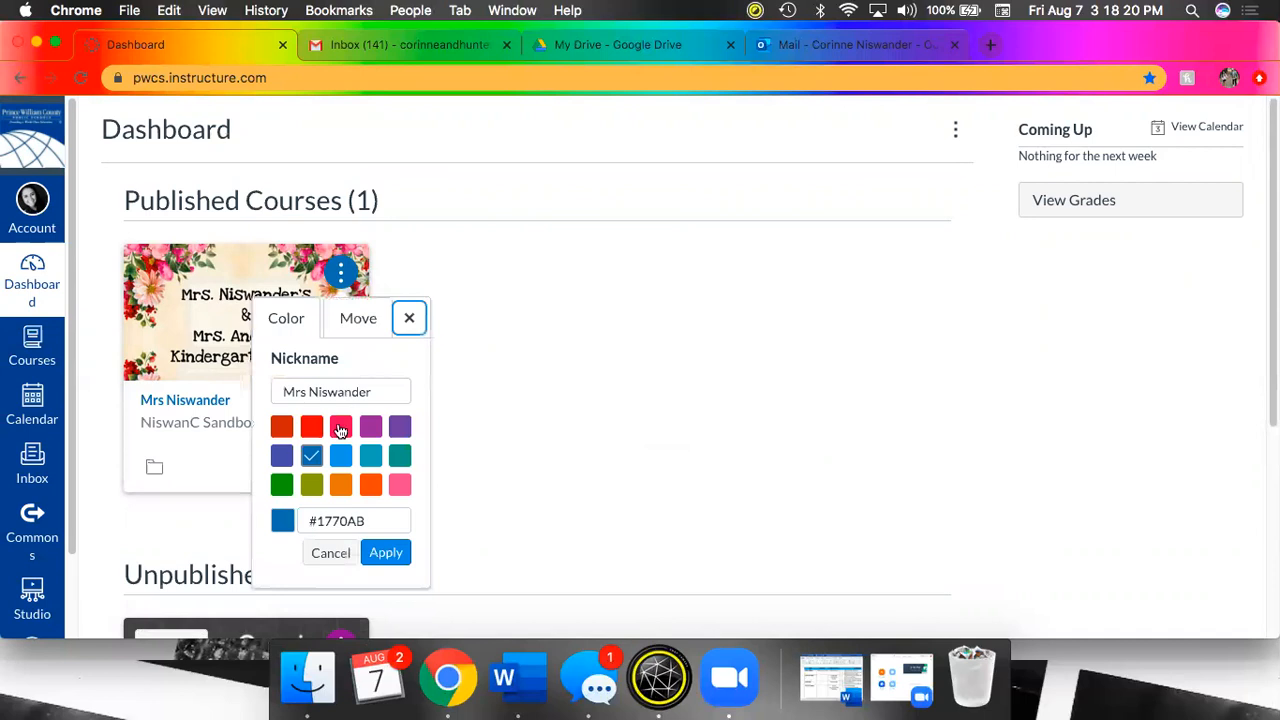
{"action": "left_click", "coordinate": [341, 426]}
{"action": "left_click", "coordinate": [386, 553]}
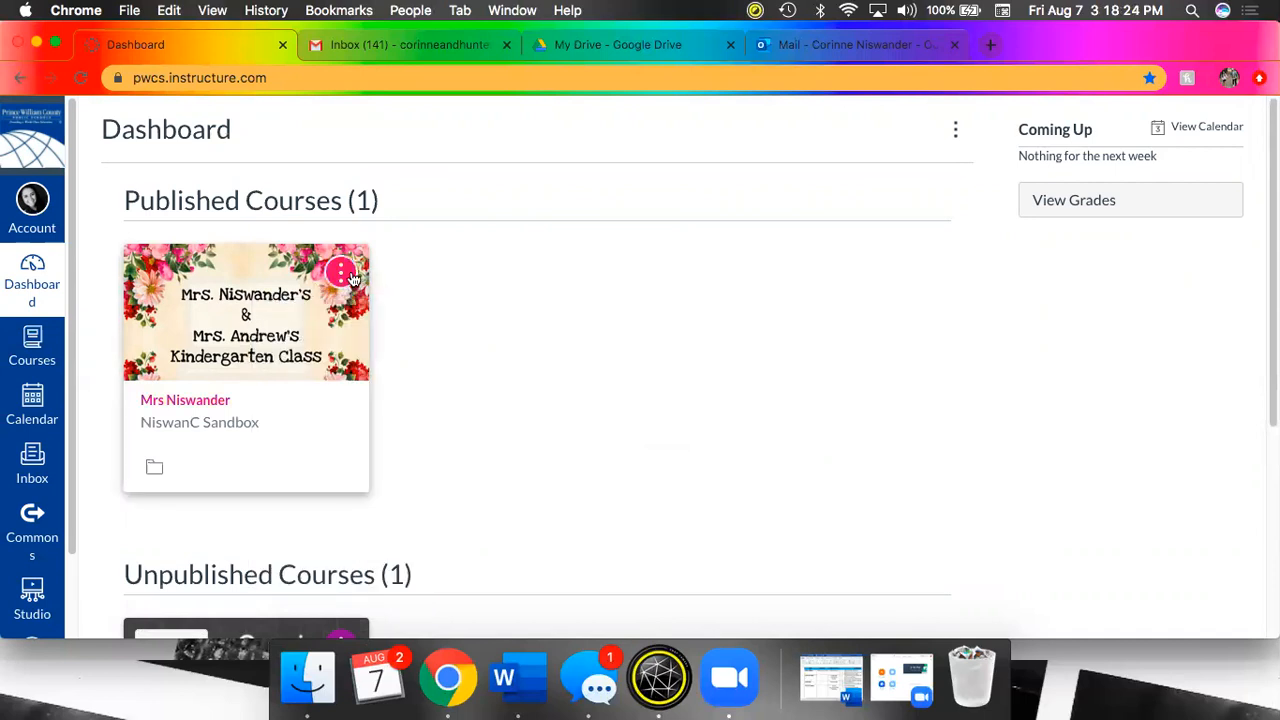
Open the published course from its Dashboard card, look over its home page and go to the course Settings
{"action": "left_click", "coordinate": [247, 316]}
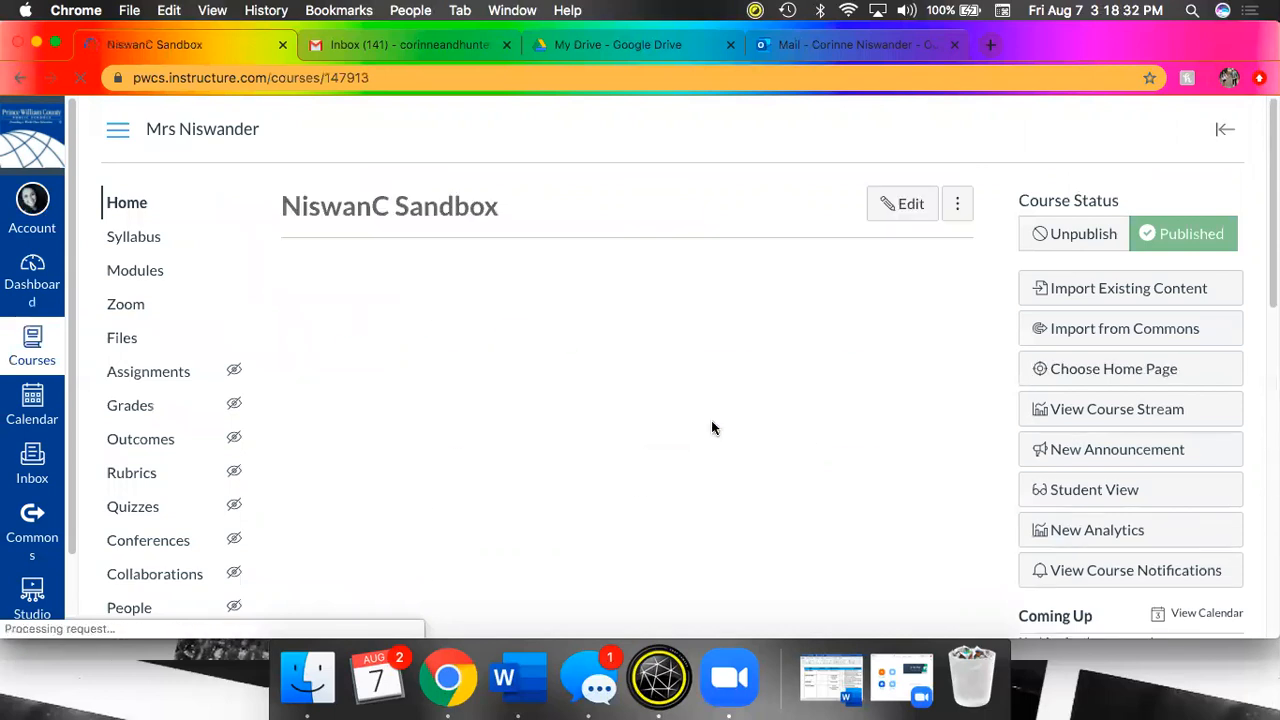
{"action": "scroll", "coordinate": [674, 466], "scroll_direction": "down", "scroll_amount": 4}
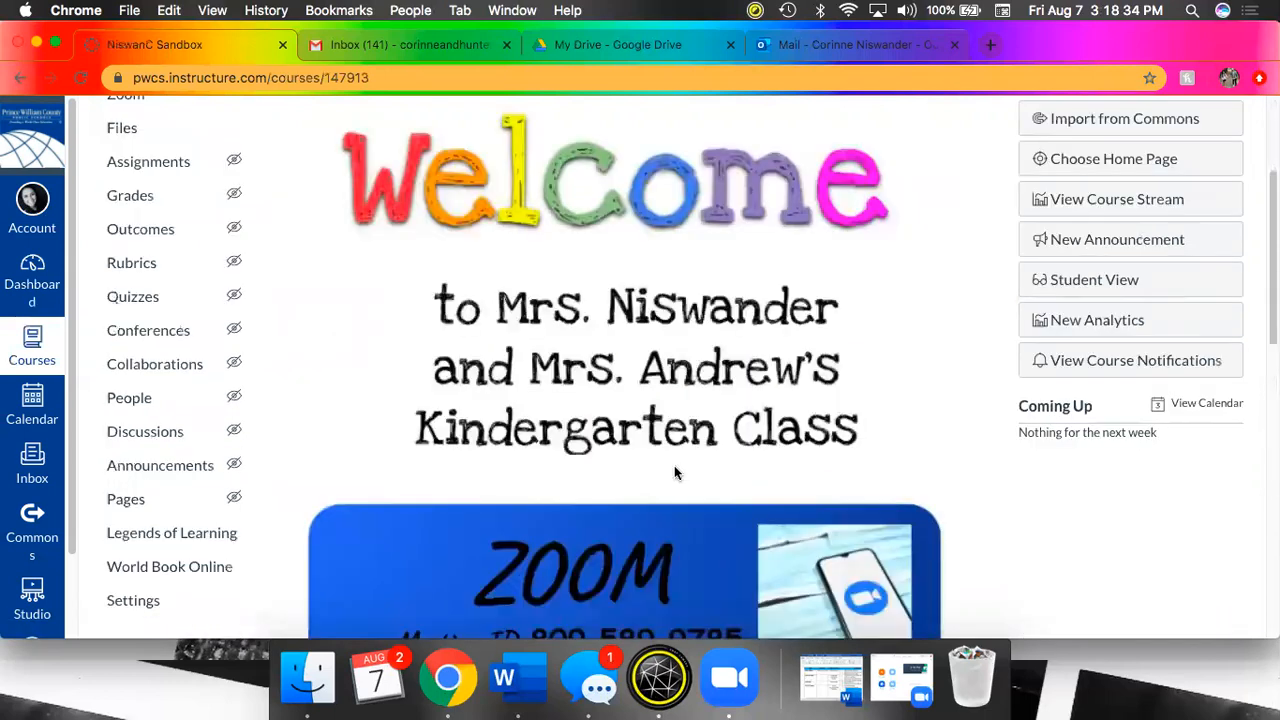
{"action": "scroll", "coordinate": [674, 466], "scroll_direction": "down", "scroll_amount": 5}
{"action": "scroll", "coordinate": [677, 472], "scroll_direction": "down", "scroll_amount": 2}
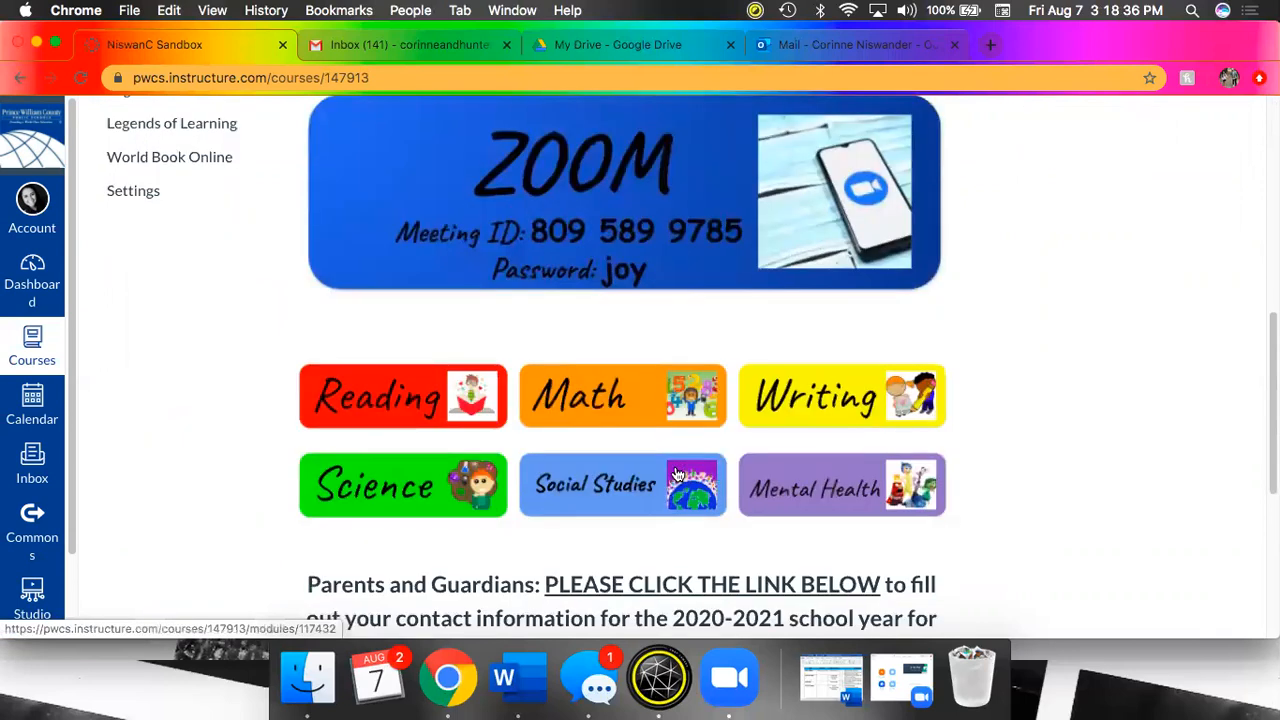
{"action": "scroll", "coordinate": [677, 475], "scroll_direction": "up", "scroll_amount": 4}
{"action": "scroll", "coordinate": [137, 166], "scroll_direction": "up", "scroll_amount": 2}
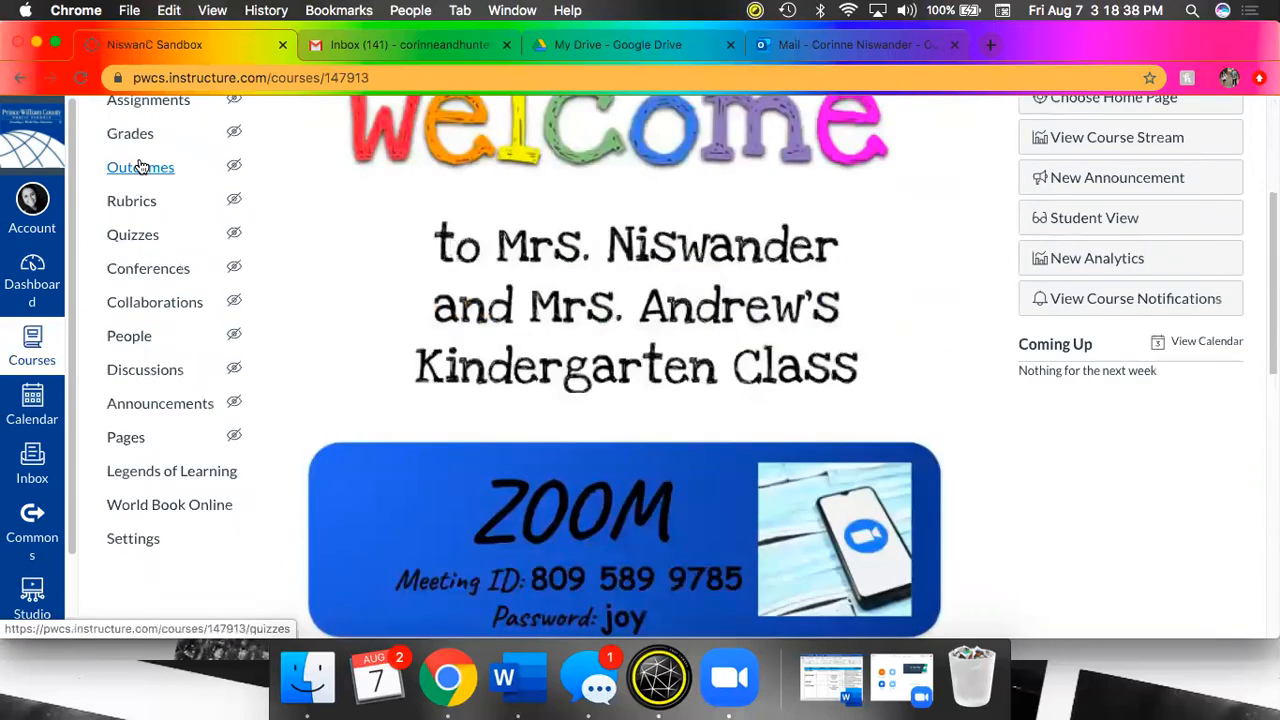
{"action": "scroll", "coordinate": [140, 167], "scroll_direction": "up", "scroll_amount": 3}
{"action": "scroll", "coordinate": [142, 490], "scroll_direction": "down", "scroll_amount": 3}
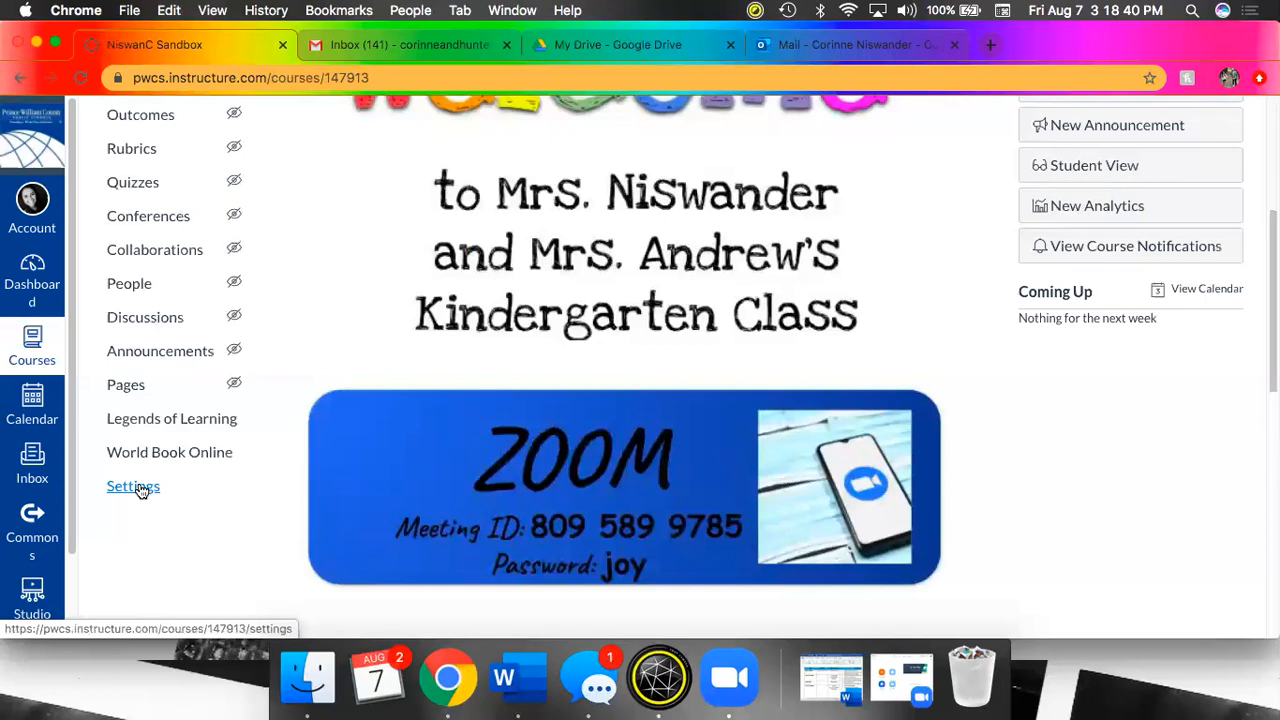
{"action": "left_click", "coordinate": [142, 488]}
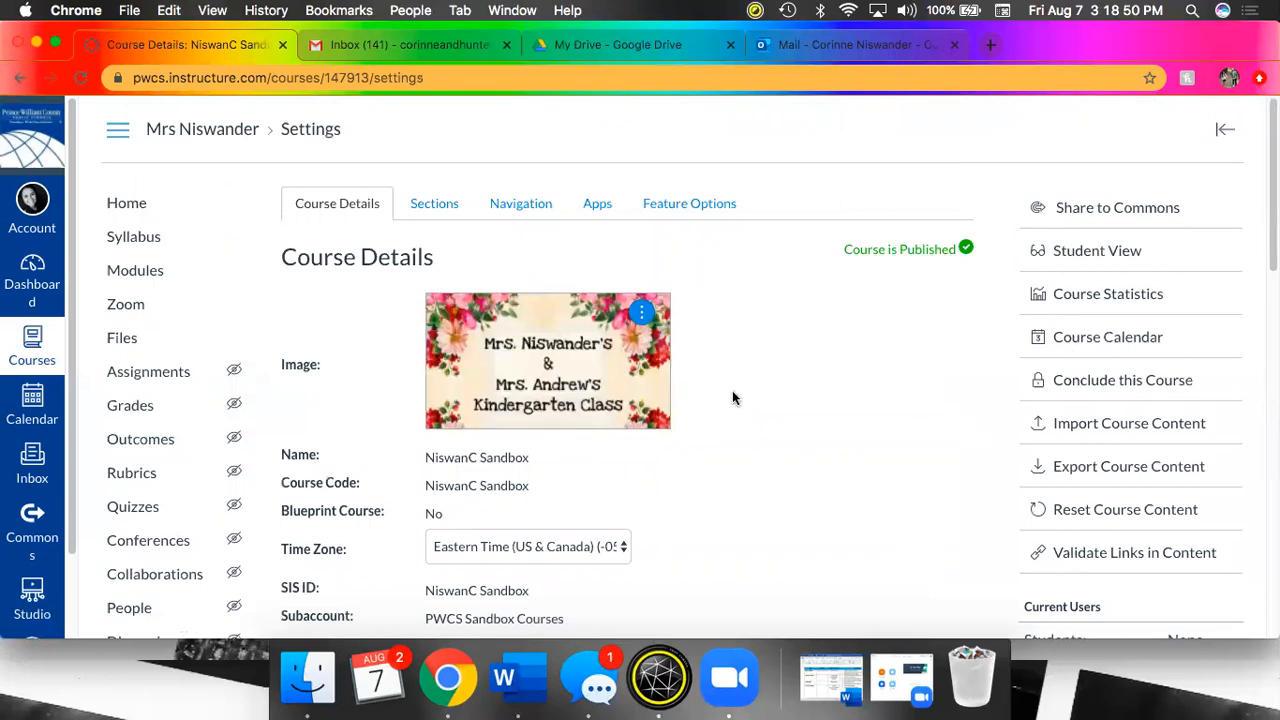
Open the chooser for replacing the course image in Course Details and switch its source to Unsplash
{"action": "left_click", "coordinate": [643, 315]}
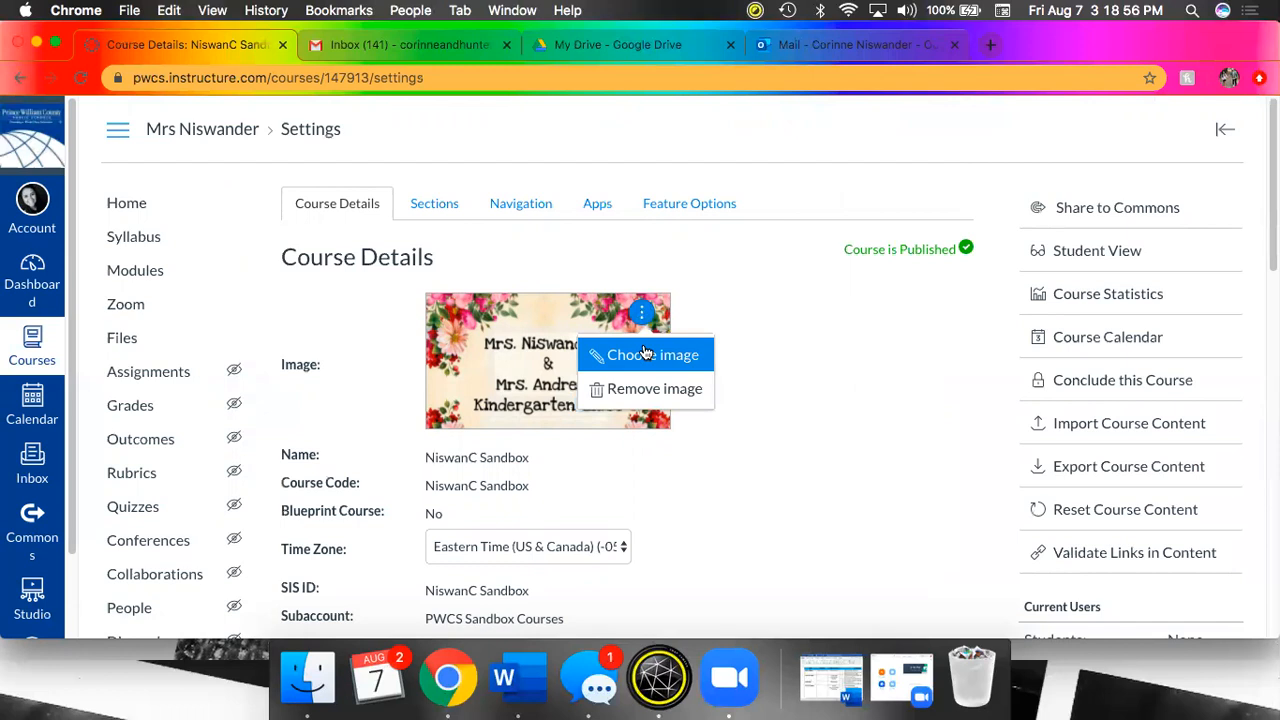
{"action": "left_click", "coordinate": [543, 458]}
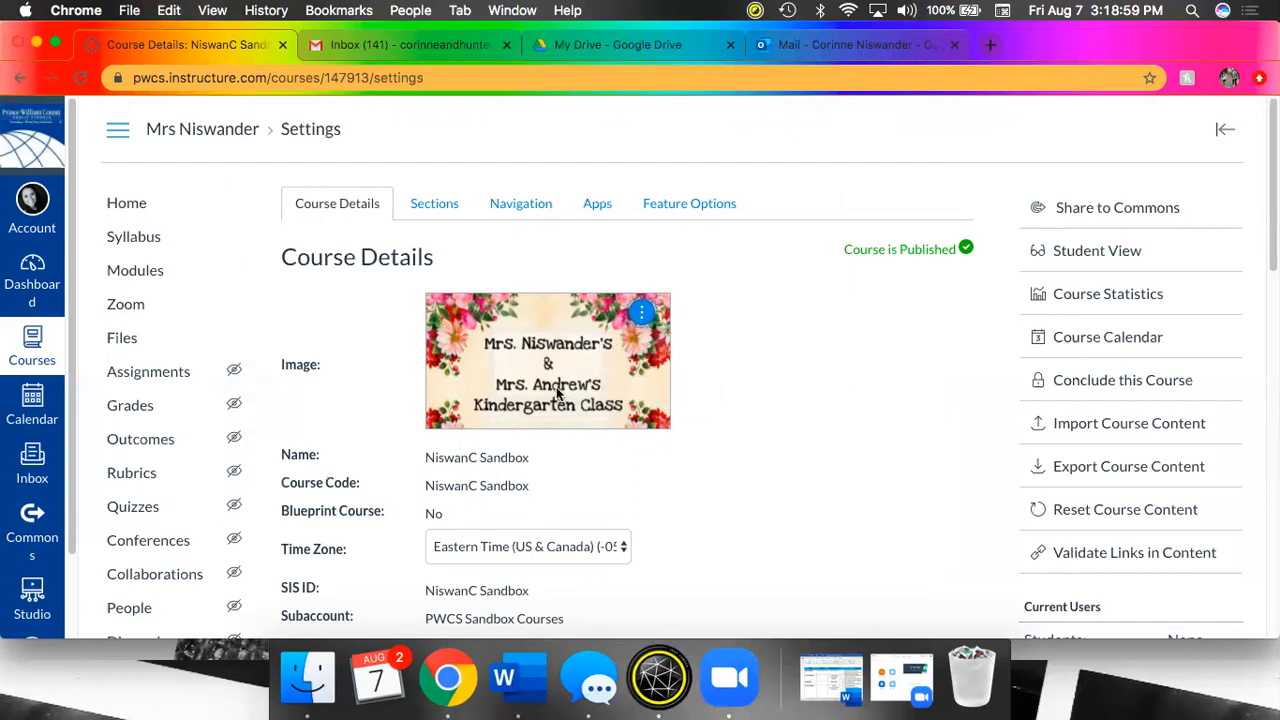
{"action": "left_click", "coordinate": [642, 314]}
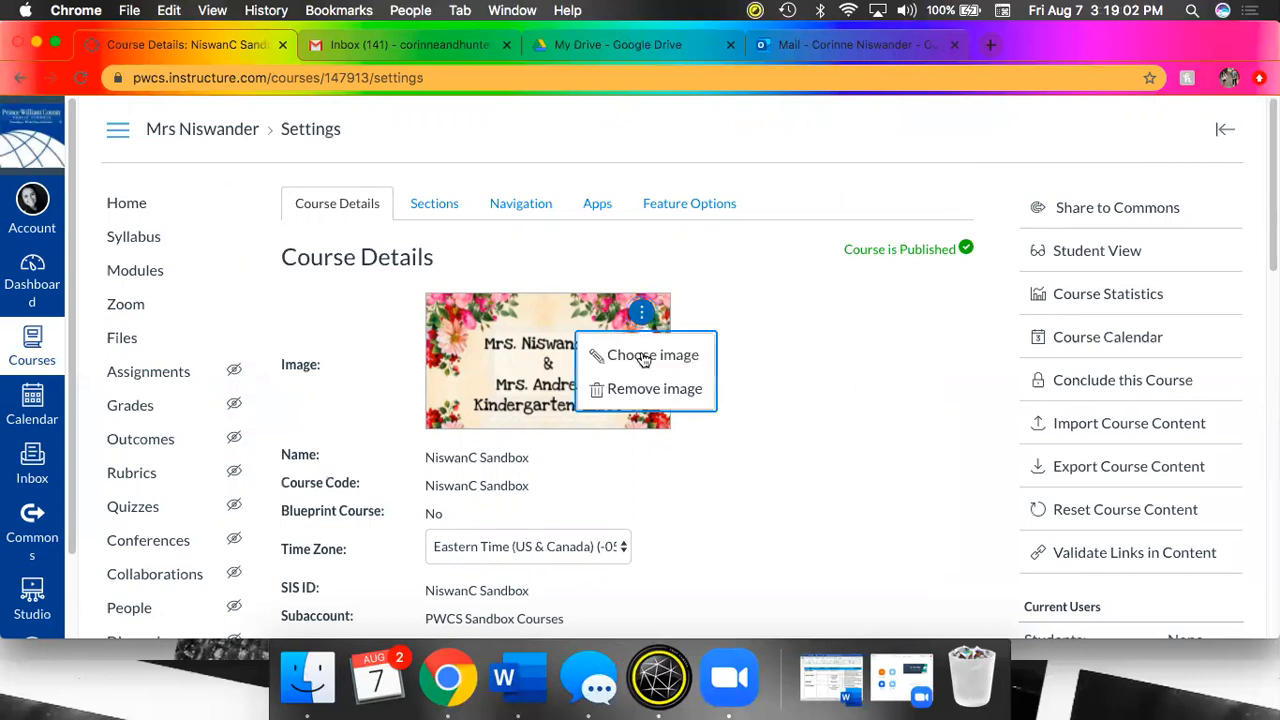
{"action": "left_click", "coordinate": [643, 357]}
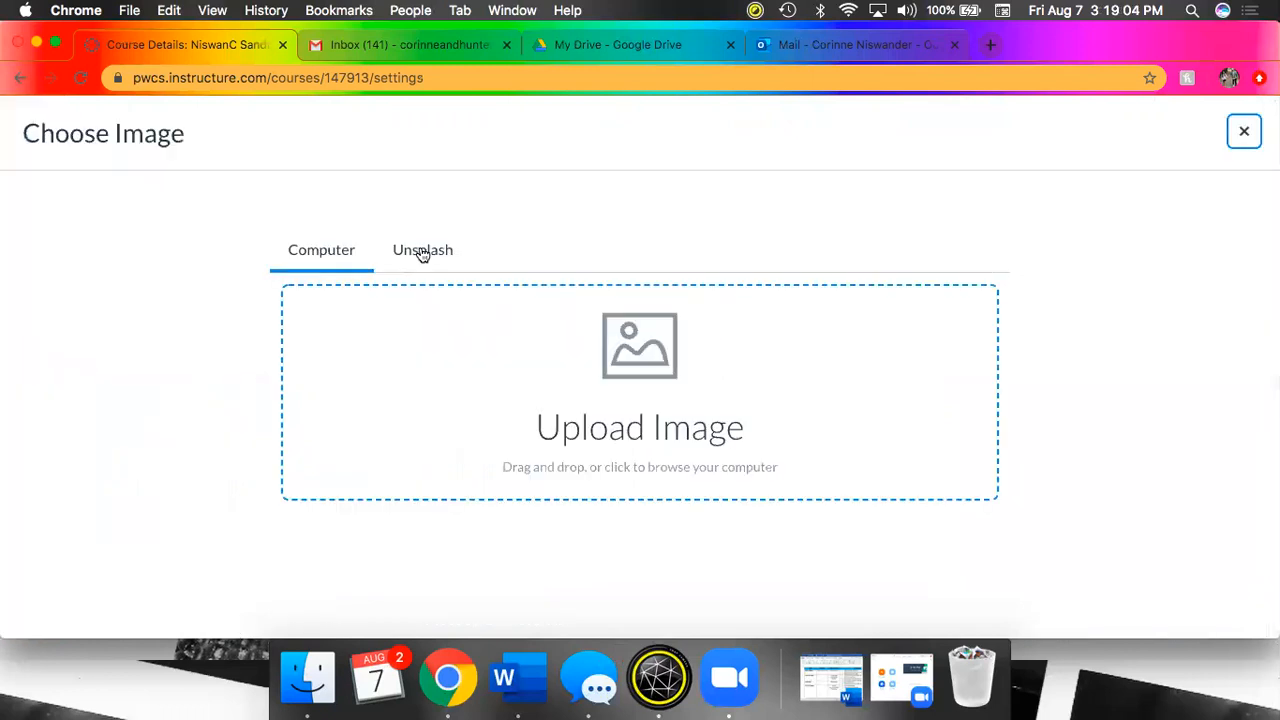
{"action": "key", "text": "Tab"}
{"action": "key", "text": "Right"}
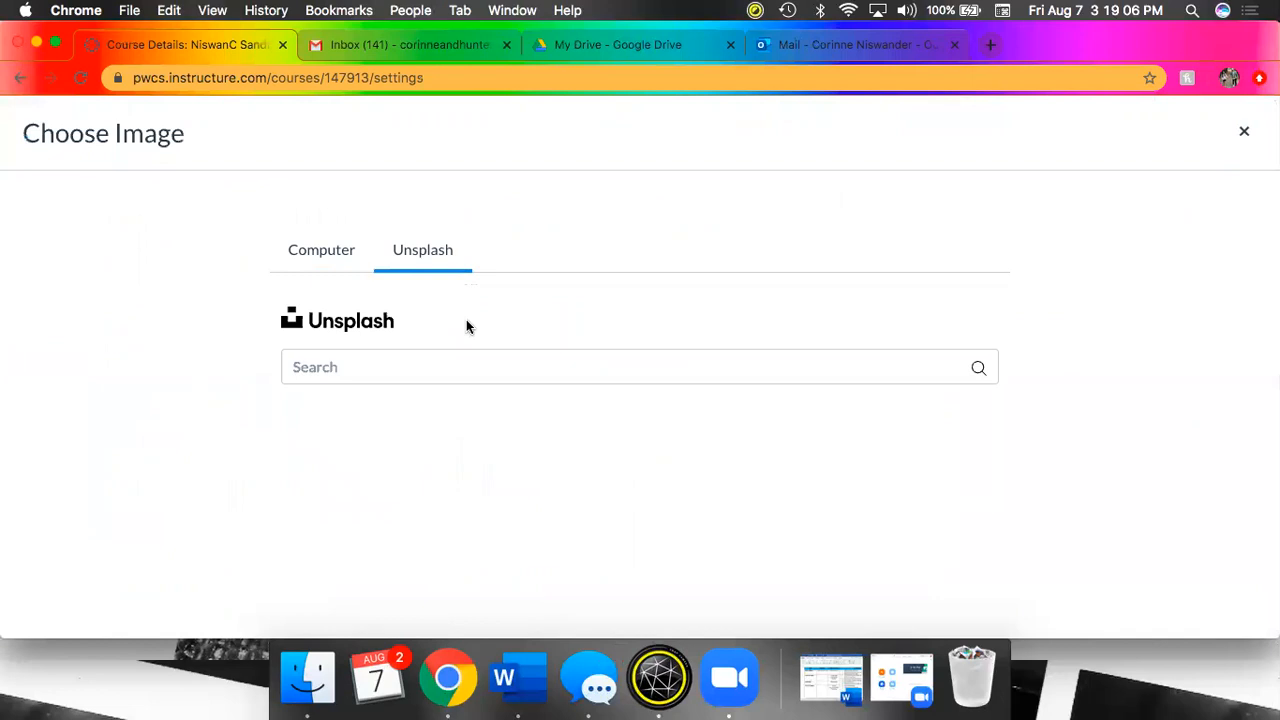
Search Unsplash for "flowers" and browse the pictures offered for the course image
{"action": "left_click", "coordinate": [463, 358]}
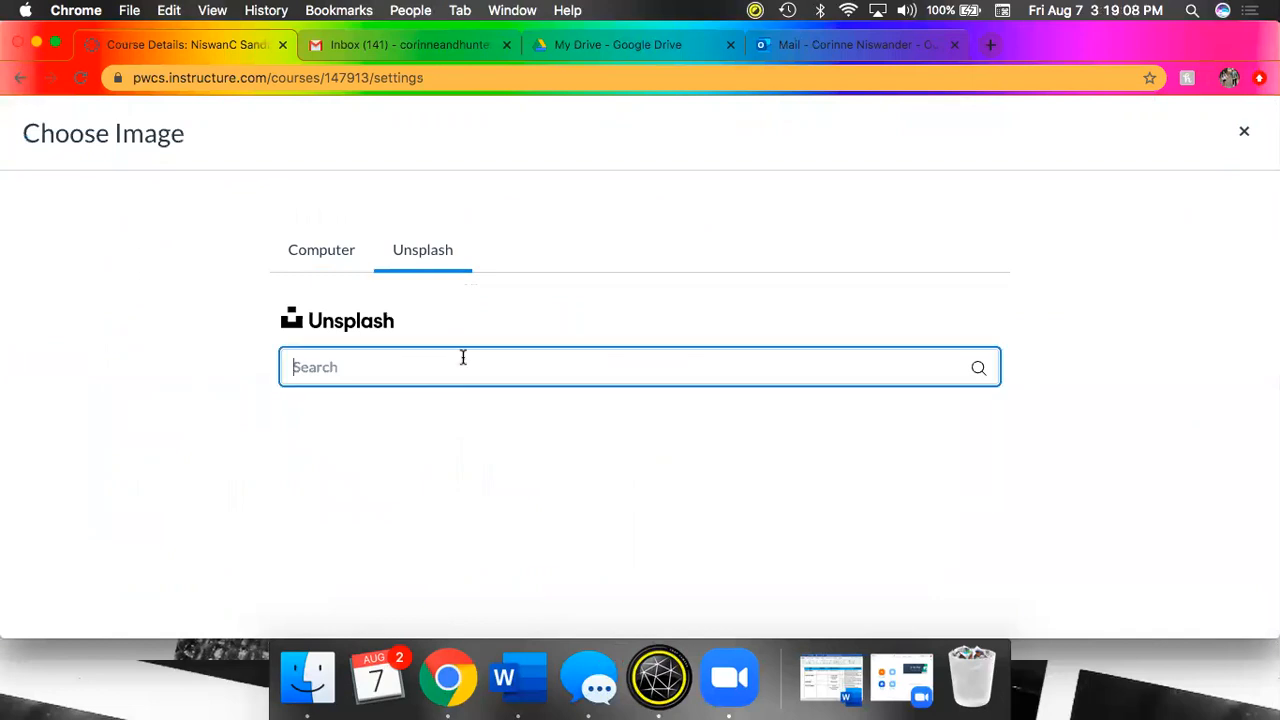
{"action": "type", "text": "flowers"}
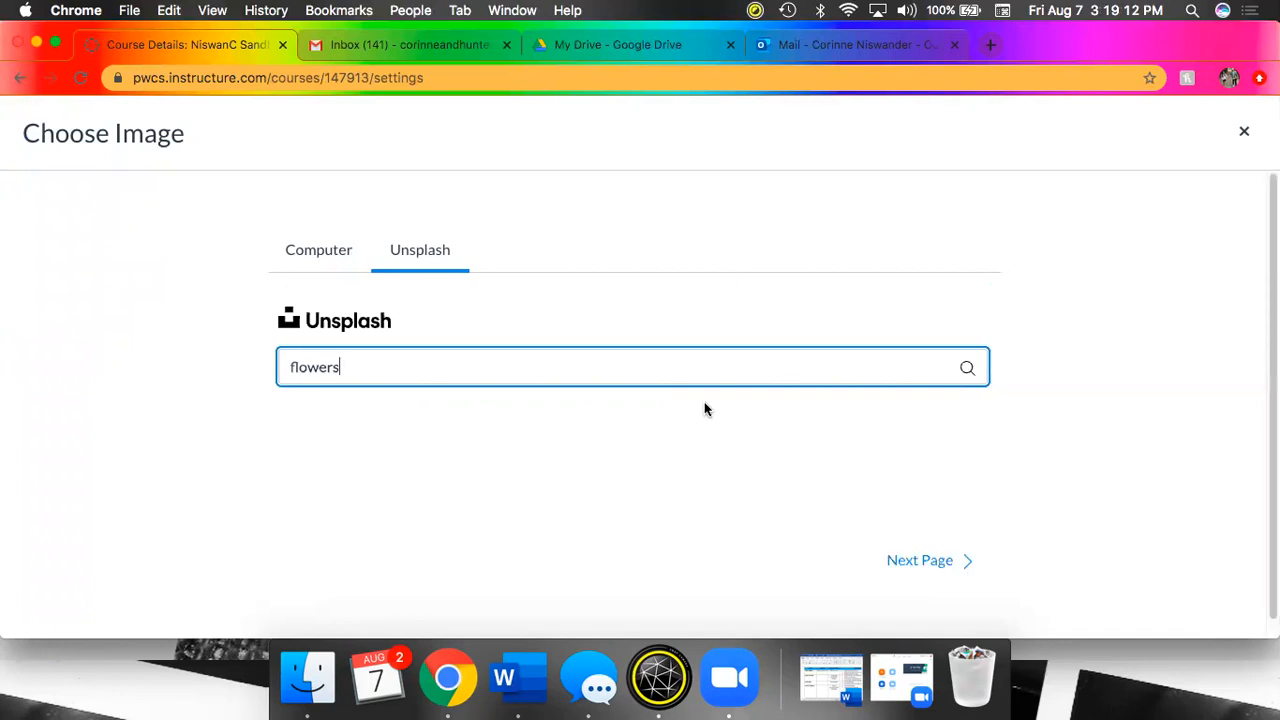
{"action": "scroll", "coordinate": [754, 470], "scroll_direction": "down", "scroll_amount": 2}
{"action": "scroll", "coordinate": [754, 470], "scroll_direction": "down", "scroll_amount": 3}
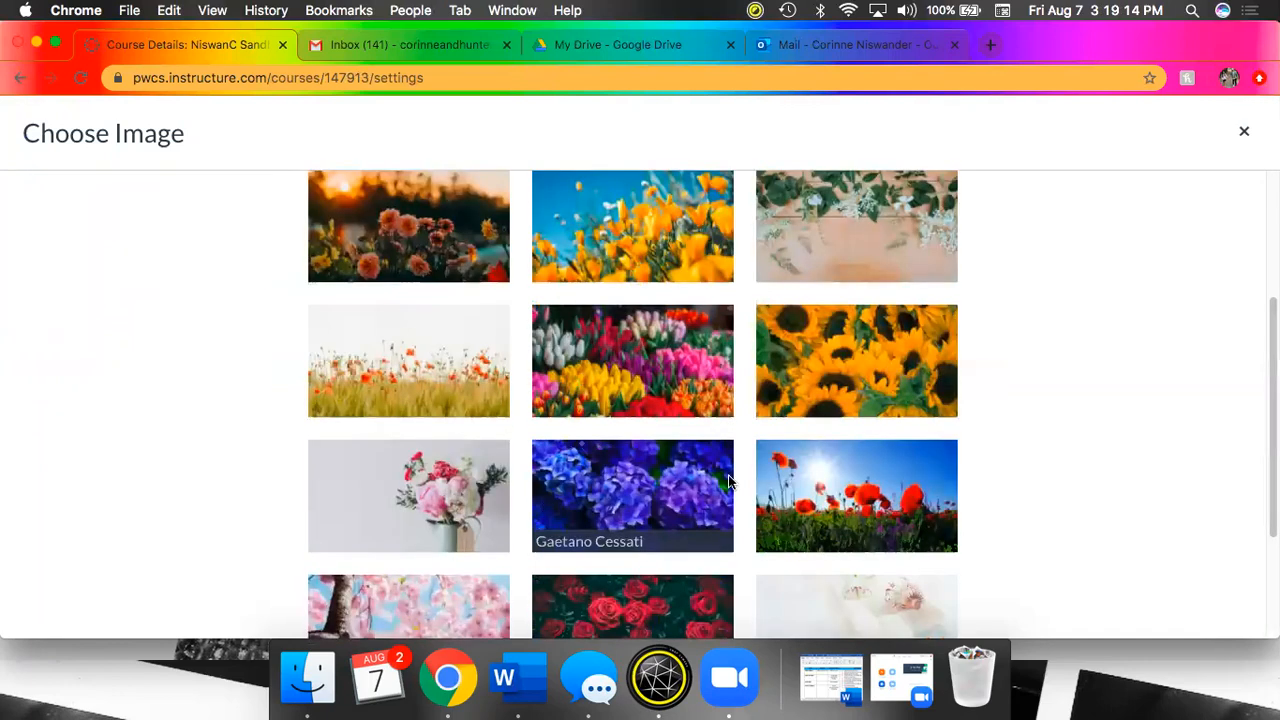
{"action": "scroll", "coordinate": [651, 441], "scroll_direction": "down", "scroll_amount": 3}
{"action": "scroll", "coordinate": [651, 441], "scroll_direction": "up", "scroll_amount": 8}
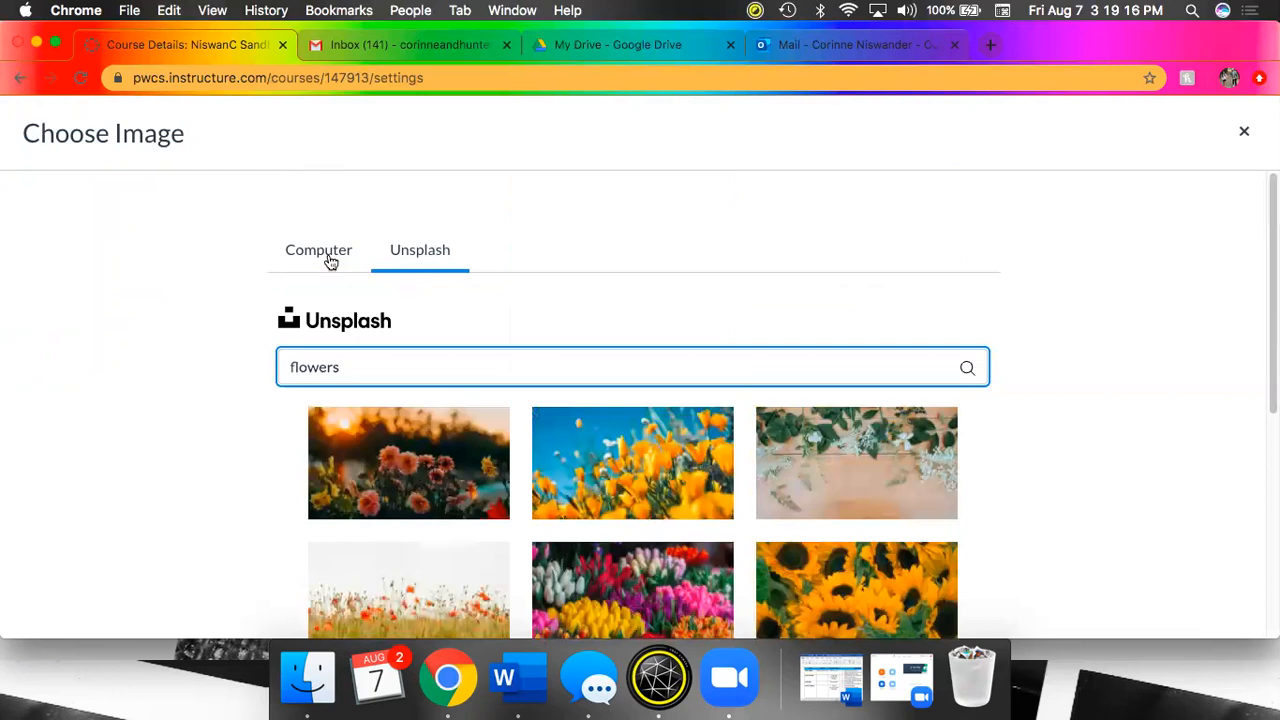
View the option to upload a course image from the computer, and return to the course home page without choosing one
{"action": "left_click", "coordinate": [701, 426]}
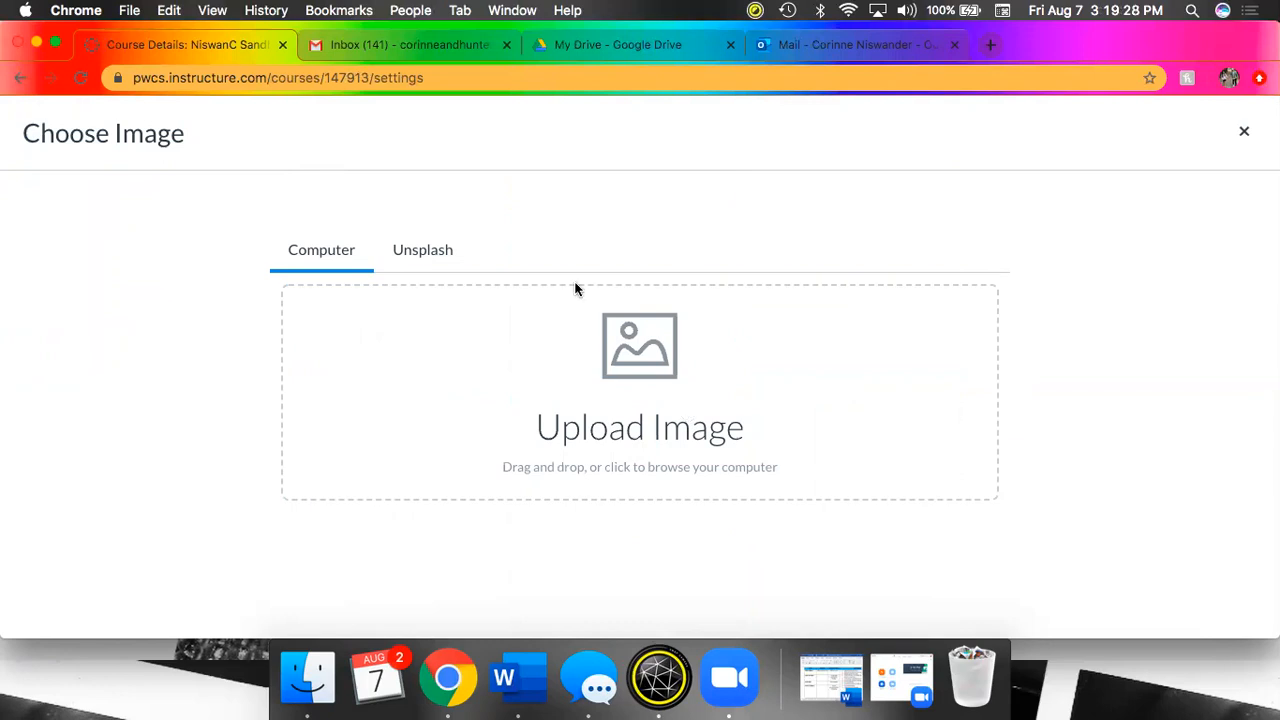
{"action": "left_click", "coordinate": [584, 326]}
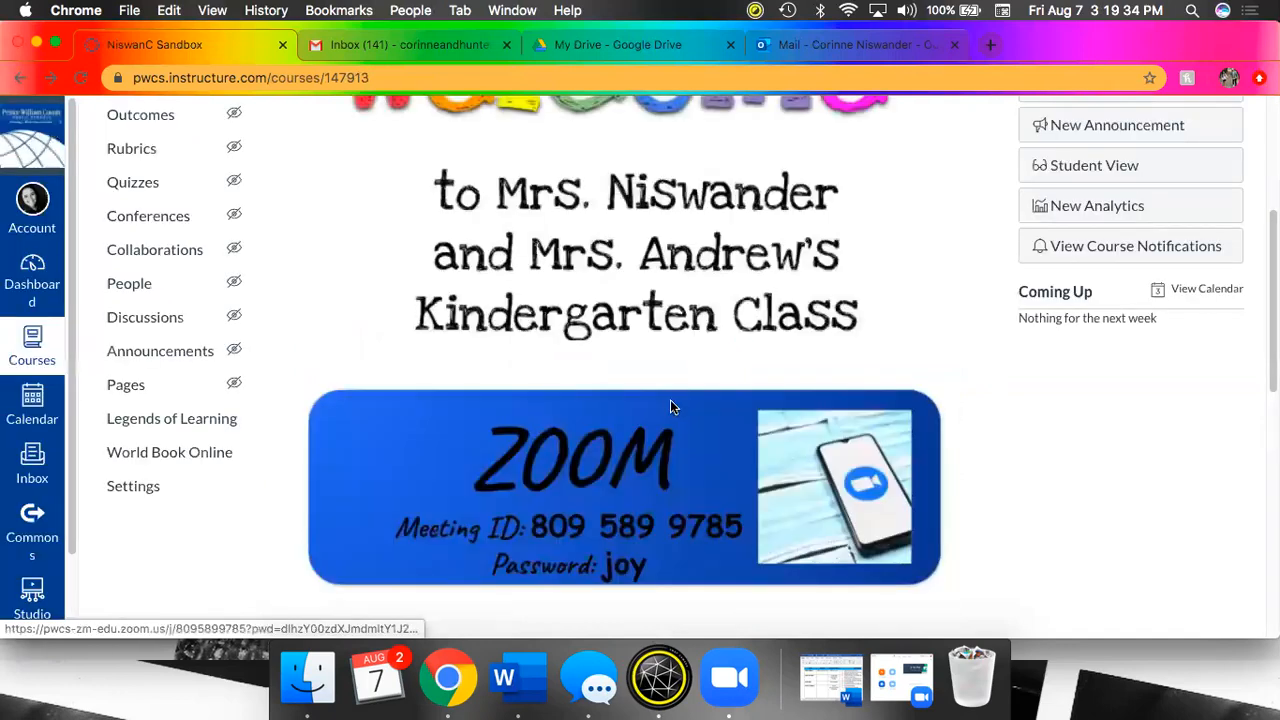
{"action": "scroll", "coordinate": [670, 399], "scroll_direction": "up", "scroll_amount": 3}
{"action": "scroll", "coordinate": [670, 399], "scroll_direction": "down", "scroll_amount": 2}
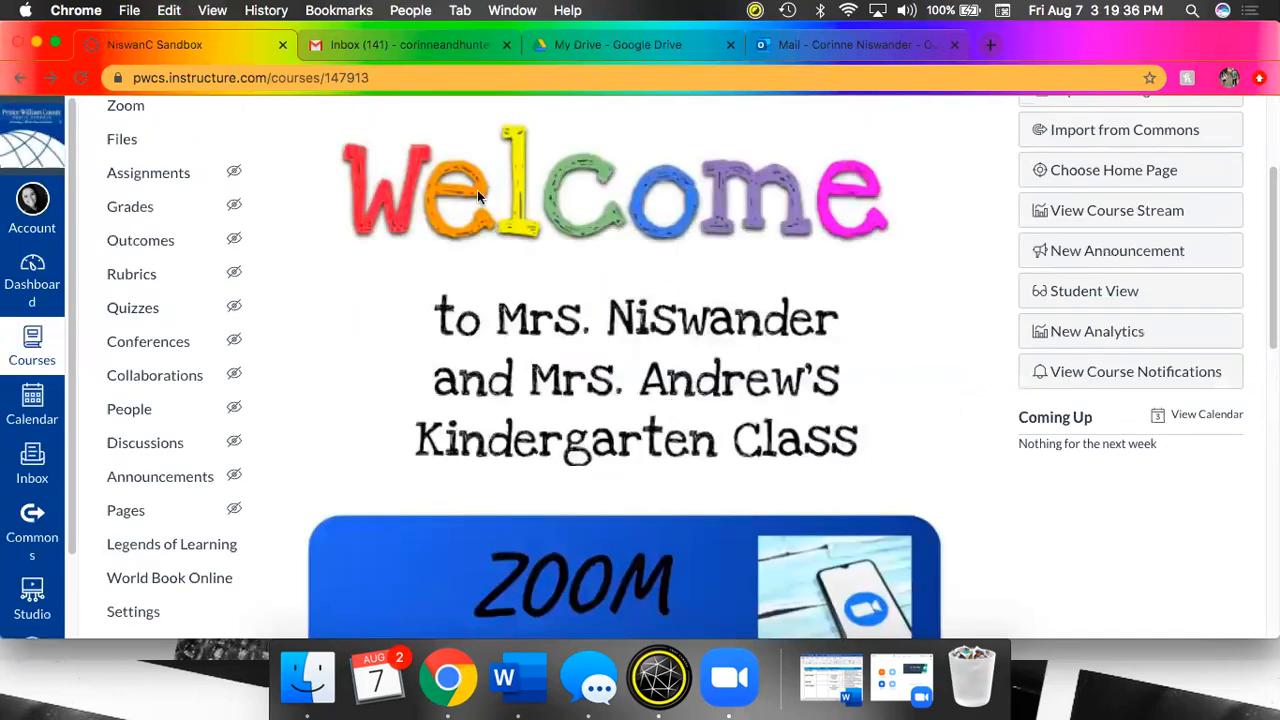
Look over the welcome and Zoom banners on the course home page and open that page for editing
{"action": "scroll", "coordinate": [509, 375], "scroll_direction": "down", "scroll_amount": 3}
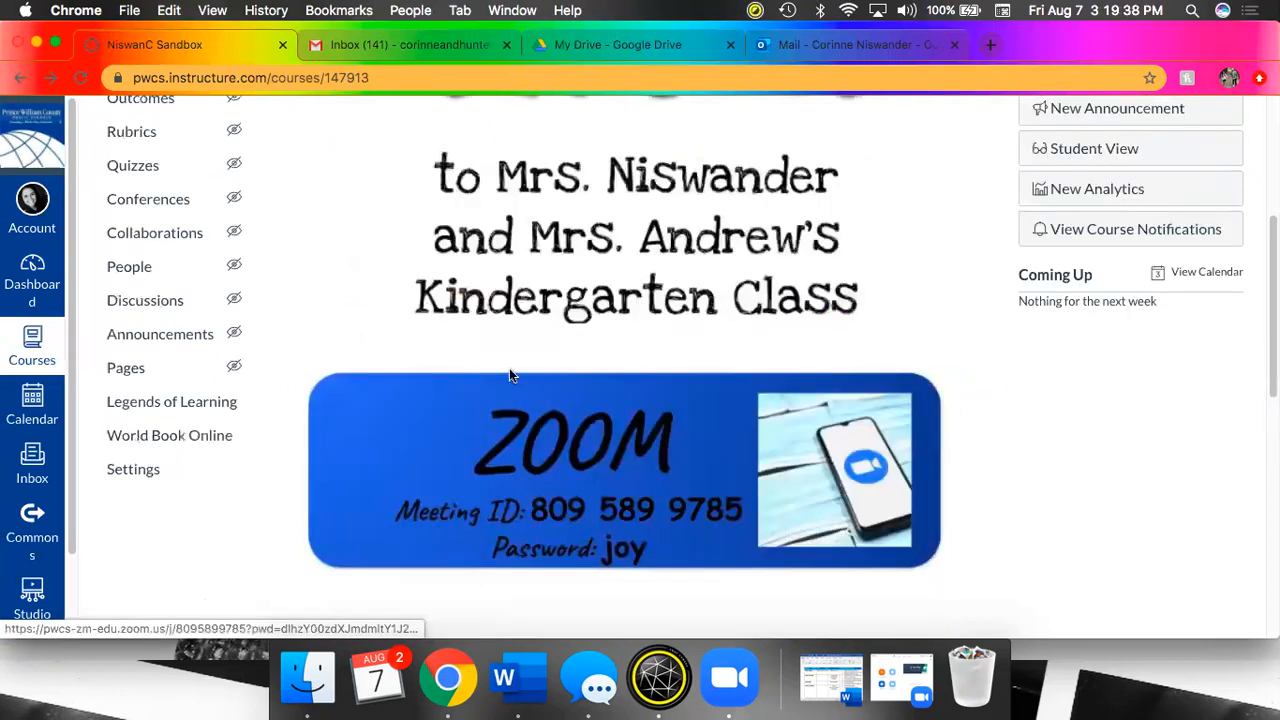
{"action": "scroll", "coordinate": [509, 375], "scroll_direction": "up", "scroll_amount": 4}
{"action": "left_click", "coordinate": [909, 204]}
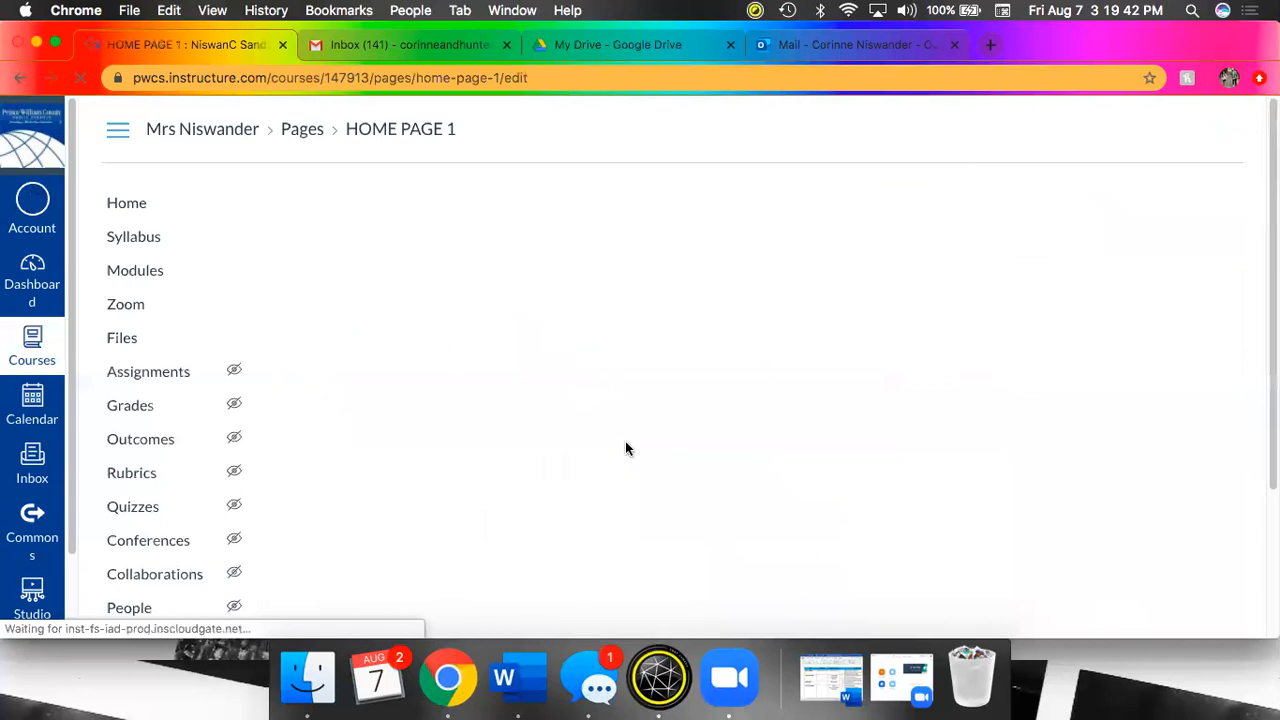
Examine the welcome image, the linked Zoom banner and the table of subject buttons in the HOME PAGE 1 editor
{"action": "scroll", "coordinate": [625, 449], "scroll_direction": "down", "scroll_amount": 2}
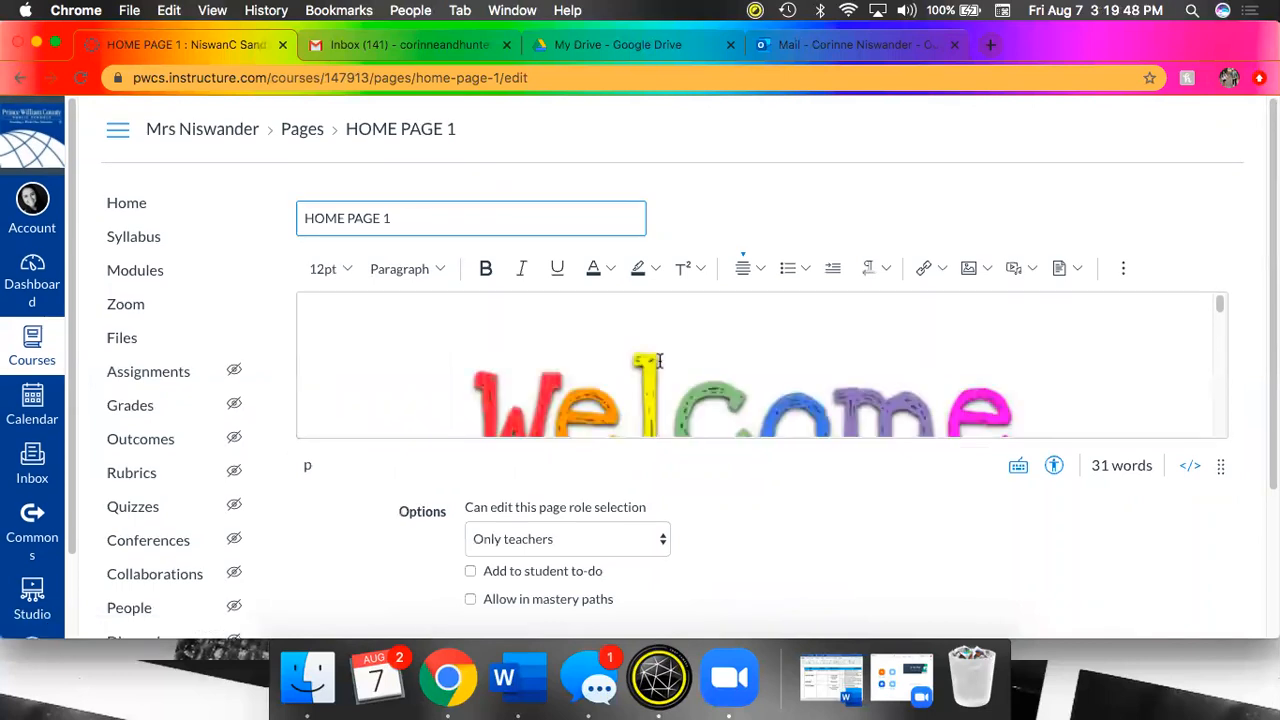
{"action": "scroll", "coordinate": [660, 361], "scroll_direction": "down", "scroll_amount": 2}
{"action": "left_click", "coordinate": [659, 361]}
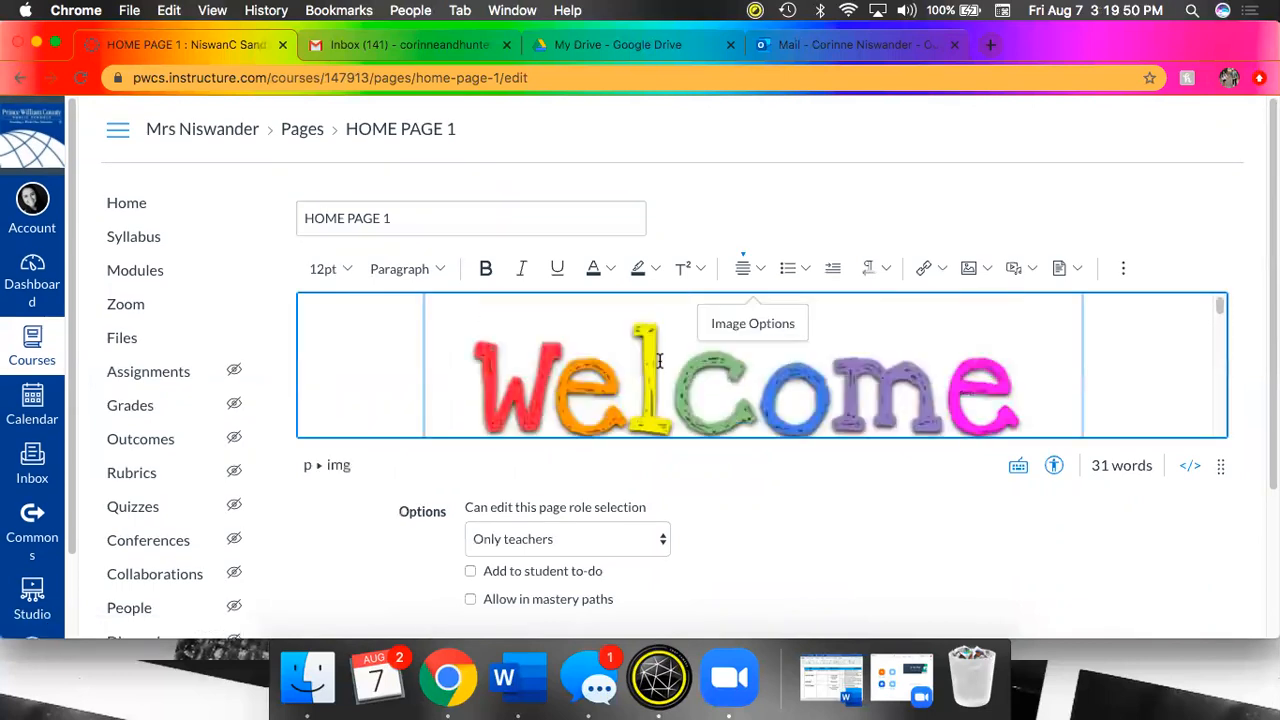
{"action": "scroll", "coordinate": [659, 361], "scroll_direction": "down", "scroll_amount": 1}
{"action": "scroll", "coordinate": [659, 361], "scroll_direction": "down", "scroll_amount": 3}
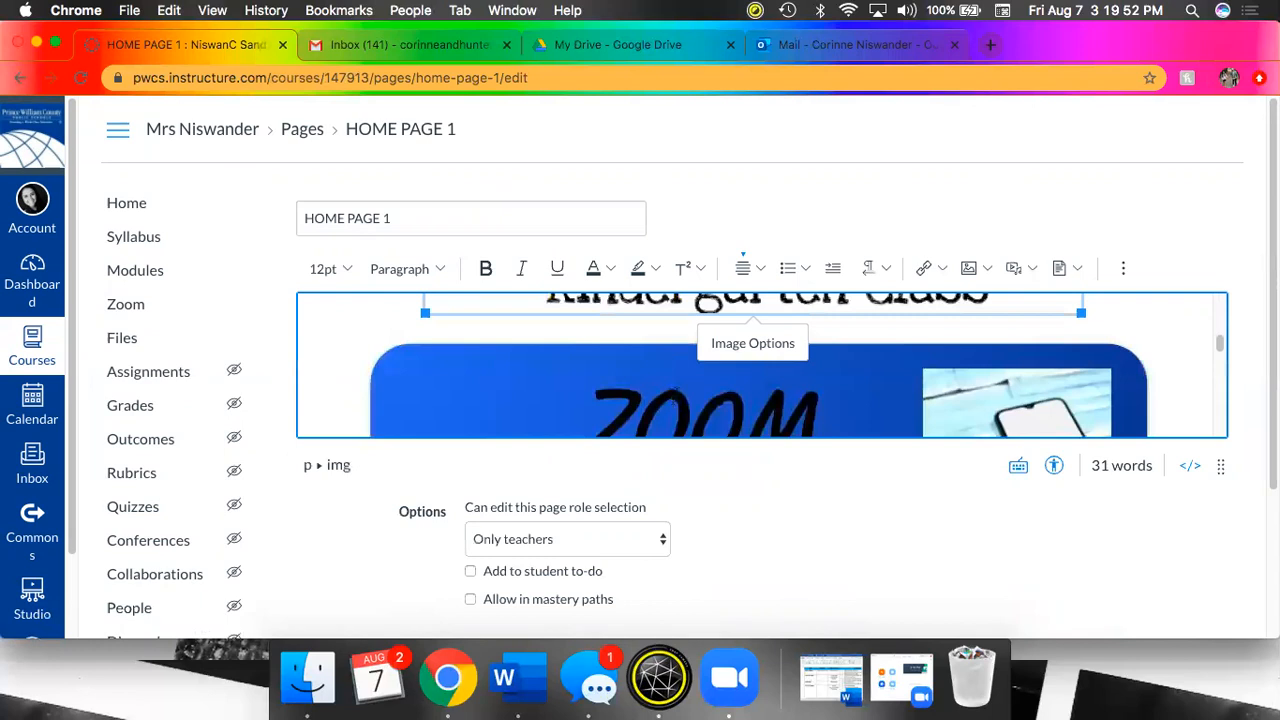
{"action": "left_click", "coordinate": [659, 361]}
{"action": "scroll", "coordinate": [676, 395], "scroll_direction": "down", "scroll_amount": 2}
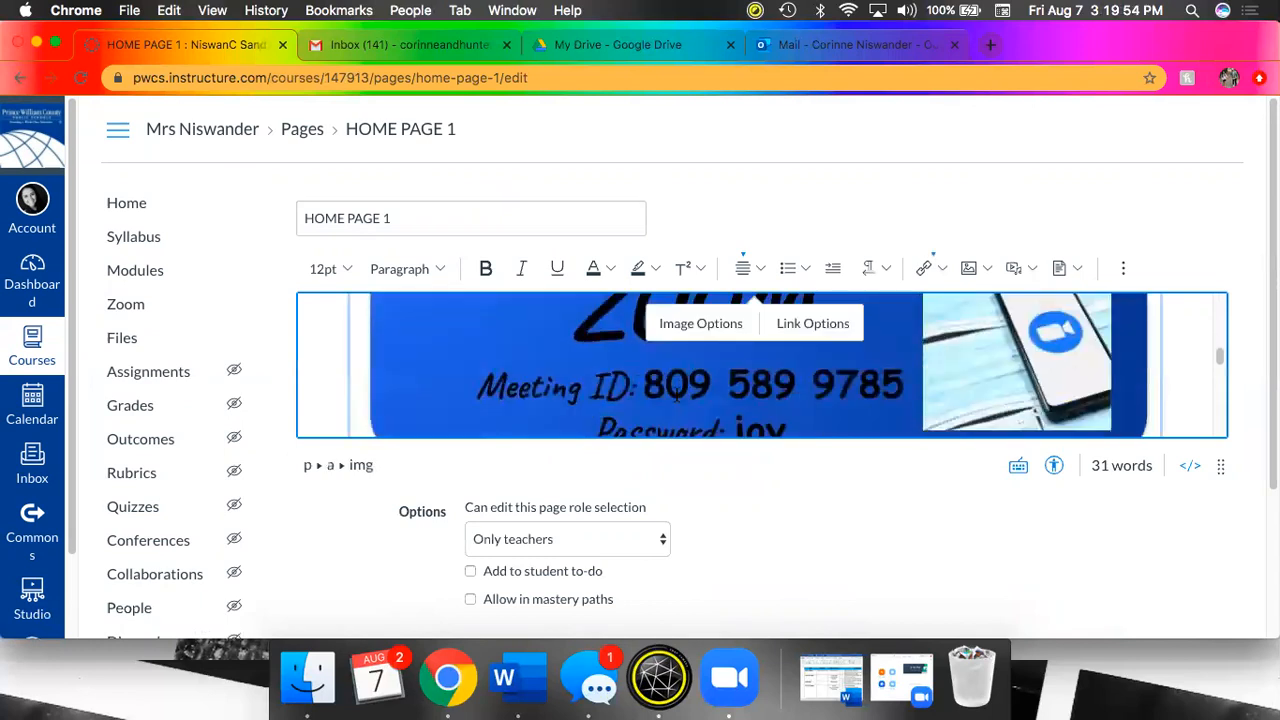
{"action": "scroll", "coordinate": [676, 395], "scroll_direction": "down", "scroll_amount": 5}
{"action": "scroll", "coordinate": [772, 366], "scroll_direction": "down", "scroll_amount": 1}
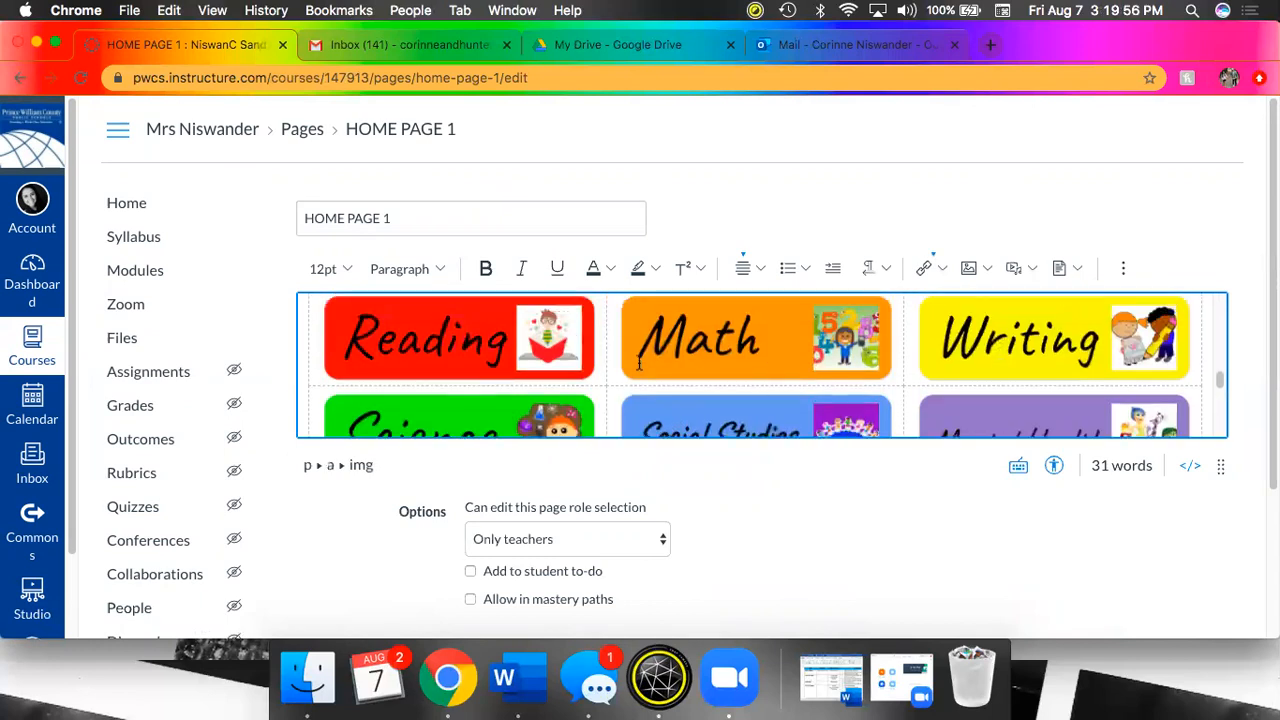
{"action": "scroll", "coordinate": [639, 363], "scroll_direction": "down", "scroll_amount": 2}
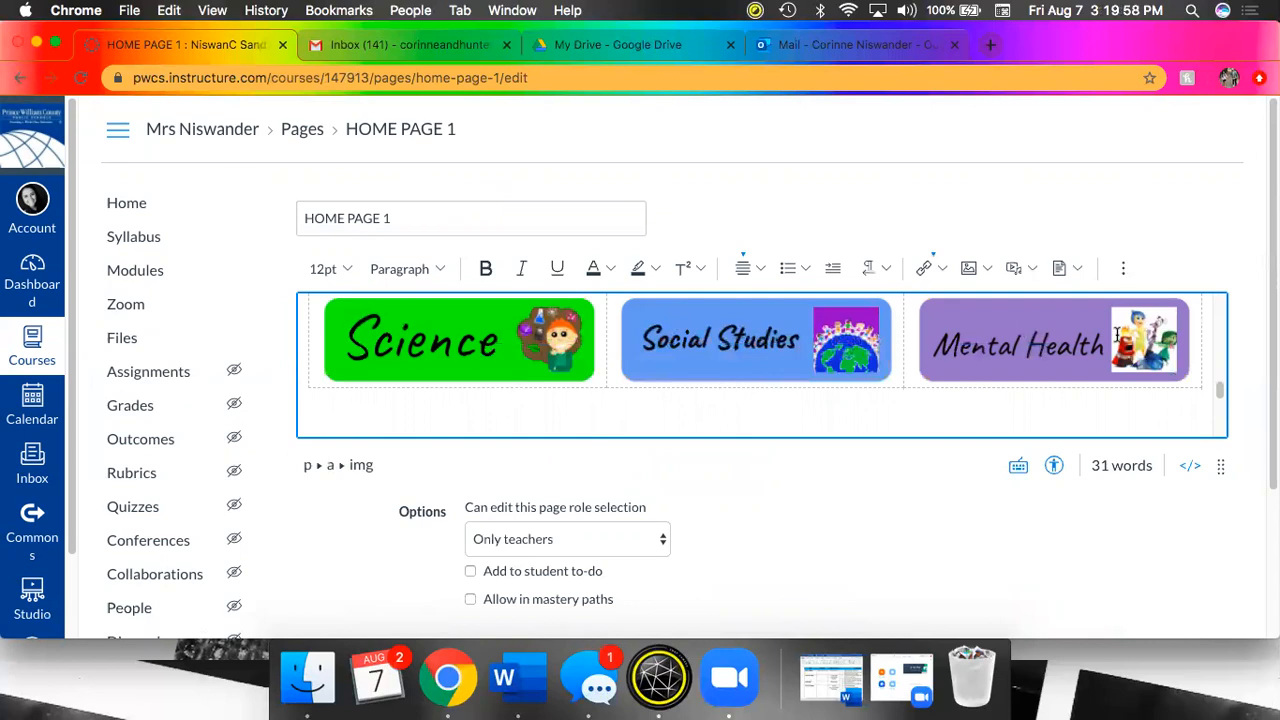
{"action": "left_click", "coordinate": [828, 415]}
{"action": "scroll", "coordinate": [828, 415], "scroll_direction": "down", "scroll_amount": 1}
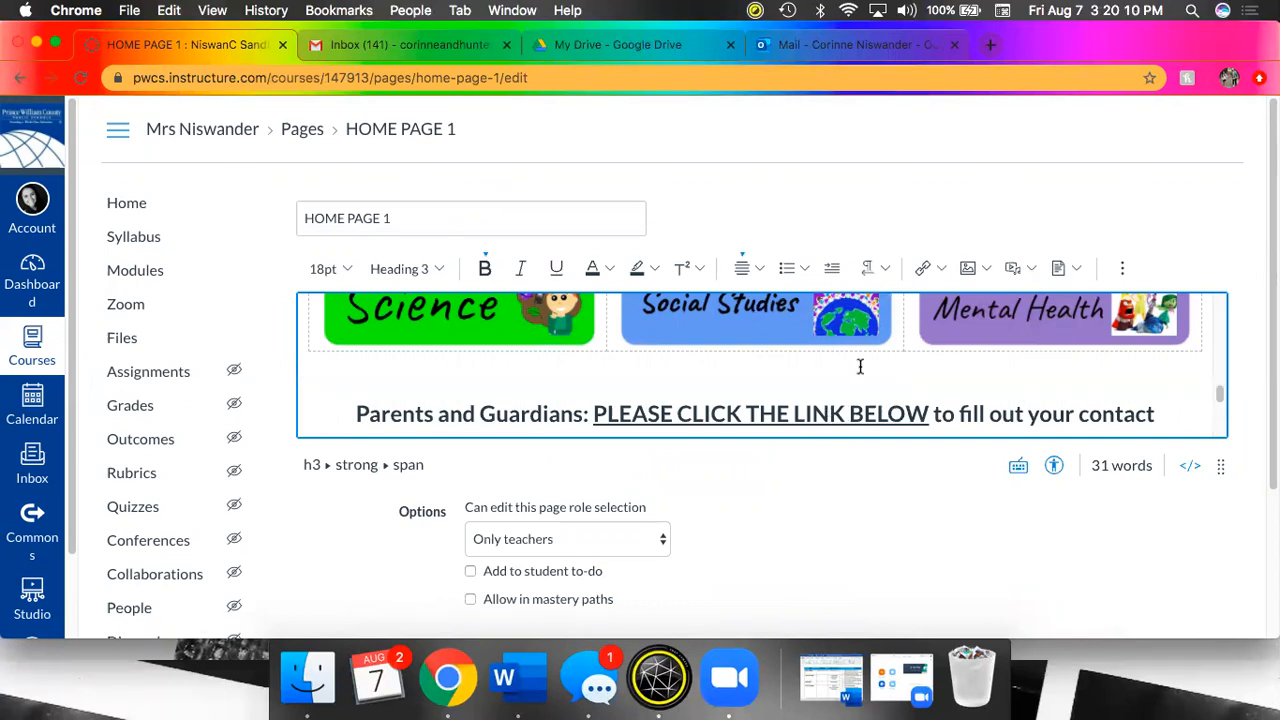
Examine the Parents and Guardians message, the arrow image and the contact information link at the end of the home page content
{"action": "left_click", "coordinate": [840, 370]}
{"action": "scroll", "coordinate": [840, 370], "scroll_direction": "down", "scroll_amount": 1}
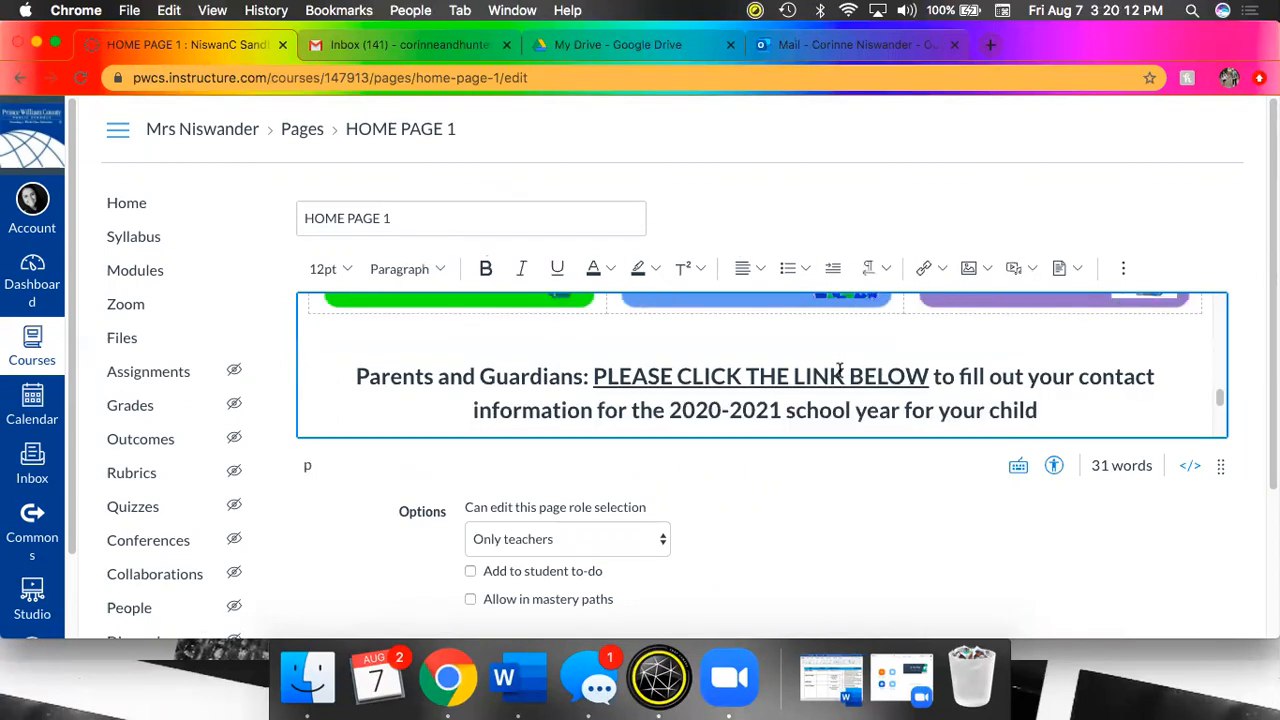
{"action": "scroll", "coordinate": [840, 370], "scroll_direction": "down", "scroll_amount": 1}
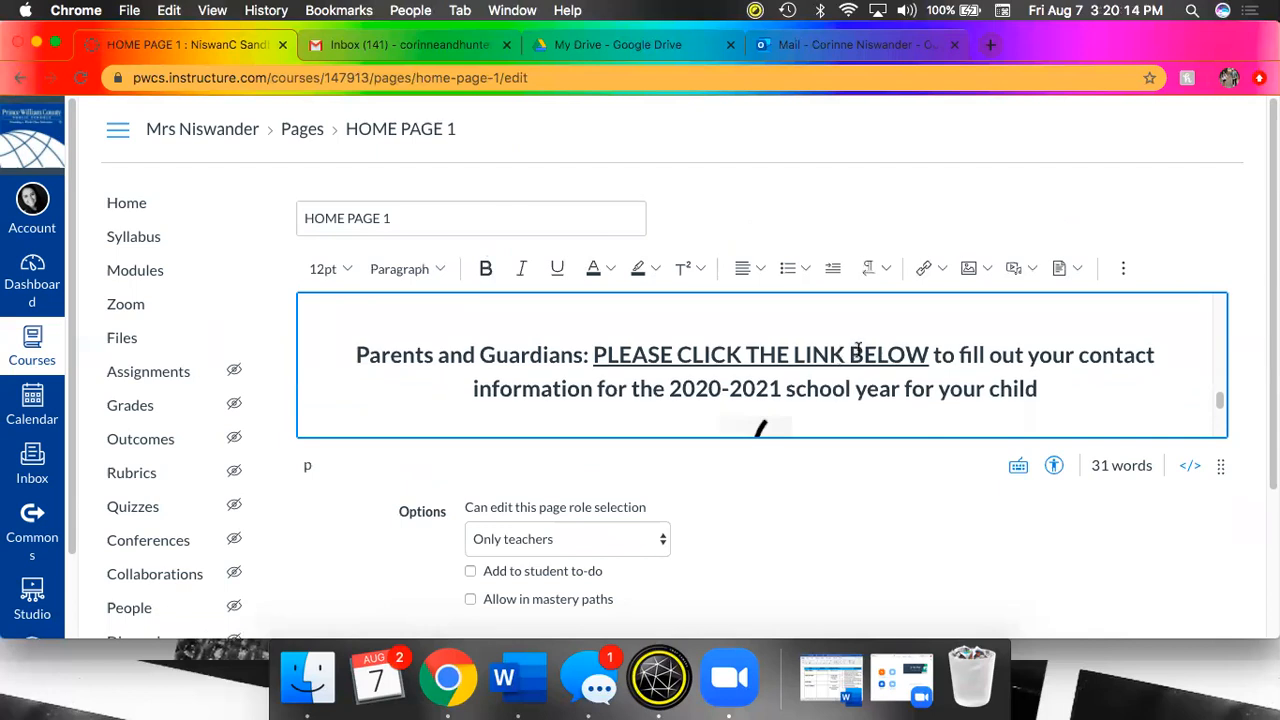
{"action": "scroll", "coordinate": [723, 349], "scroll_direction": "down", "scroll_amount": 1}
{"action": "scroll", "coordinate": [783, 379], "scroll_direction": "down", "scroll_amount": 1}
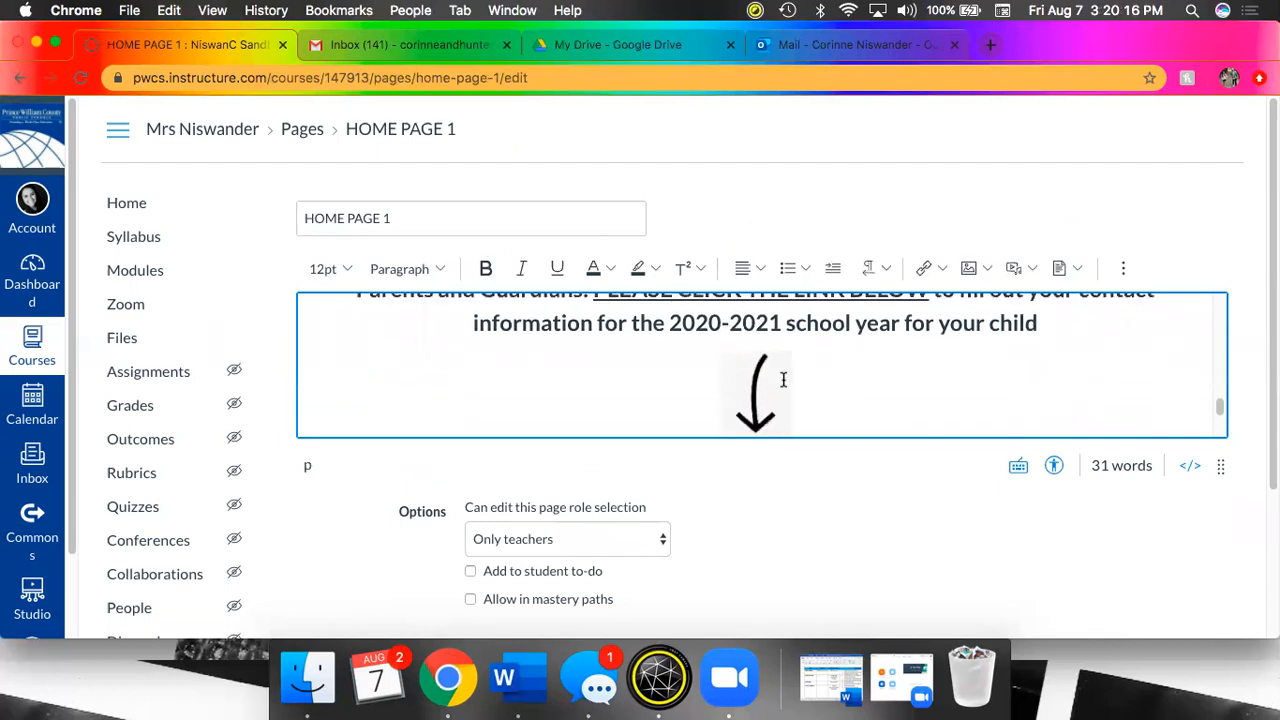
{"action": "scroll", "coordinate": [783, 379], "scroll_direction": "down", "scroll_amount": 1}
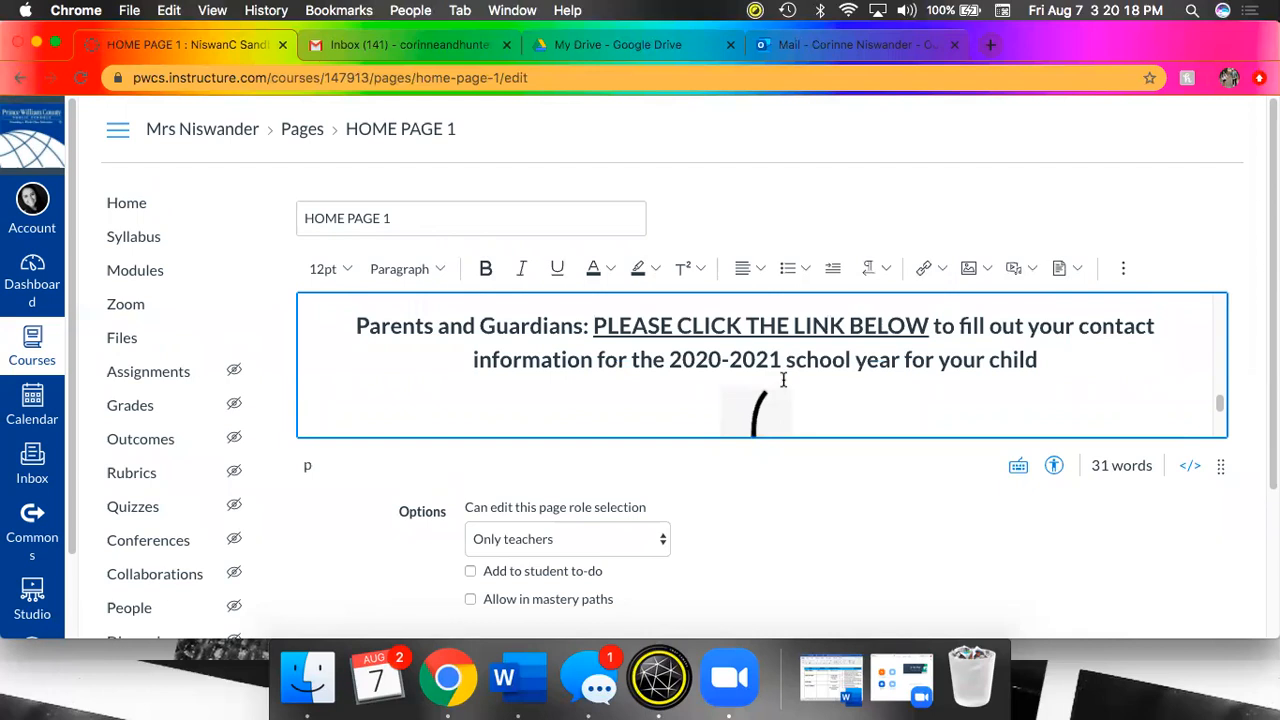
{"action": "scroll", "coordinate": [783, 380], "scroll_direction": "down", "scroll_amount": 3}
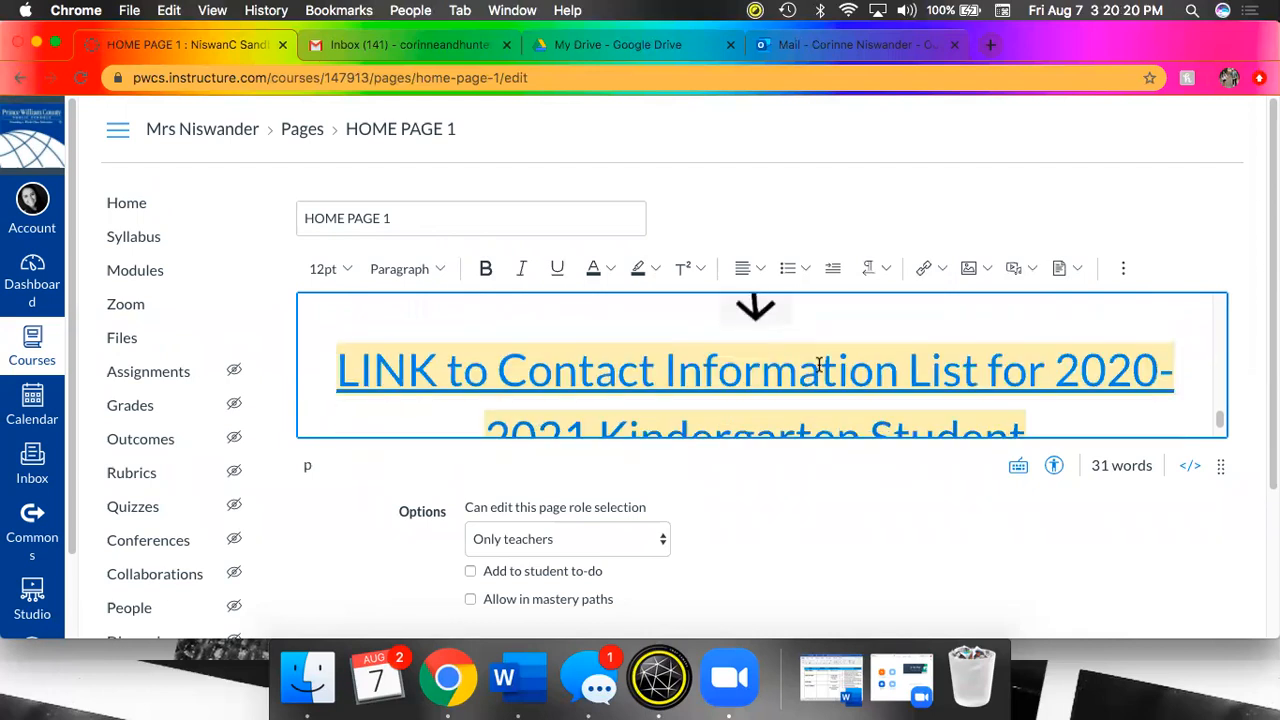
{"action": "scroll", "coordinate": [819, 364], "scroll_direction": "down", "scroll_amount": 2}
{"action": "scroll", "coordinate": [819, 364], "scroll_direction": "up", "scroll_amount": 3}
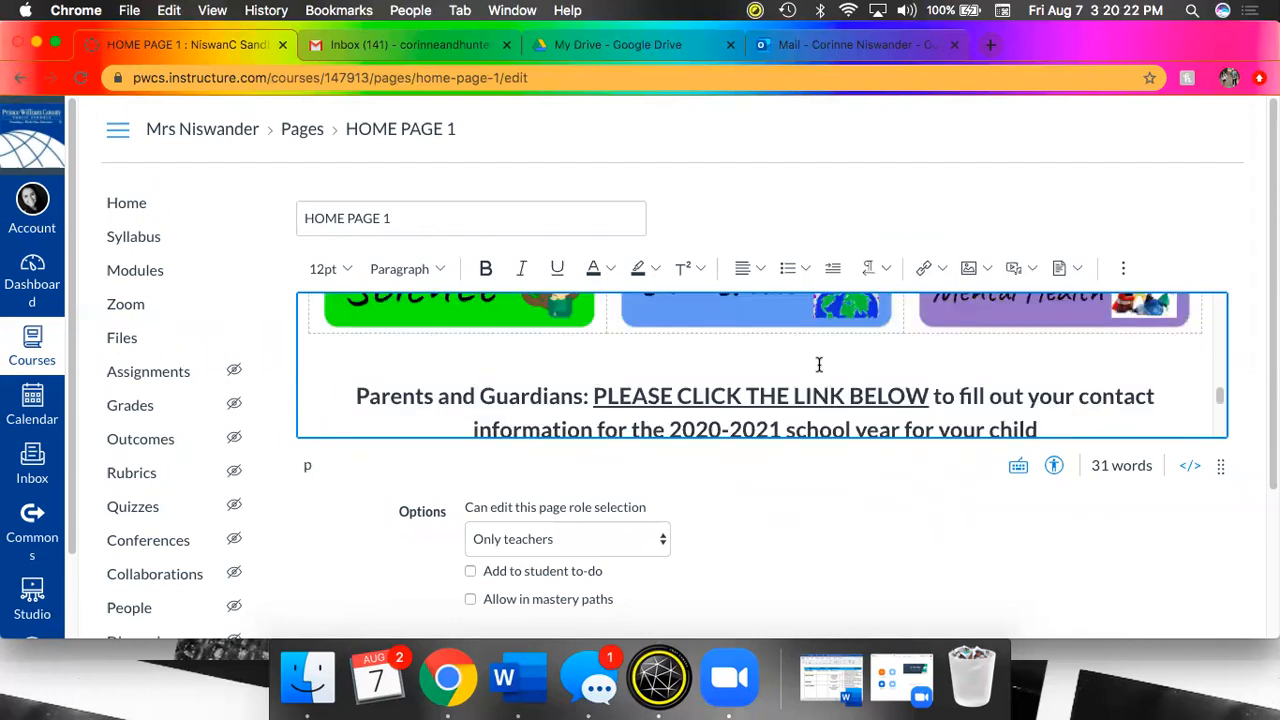
{"action": "scroll", "coordinate": [819, 364], "scroll_direction": "up", "scroll_amount": 2}
{"action": "scroll", "coordinate": [819, 364], "scroll_direction": "up", "scroll_amount": 4}
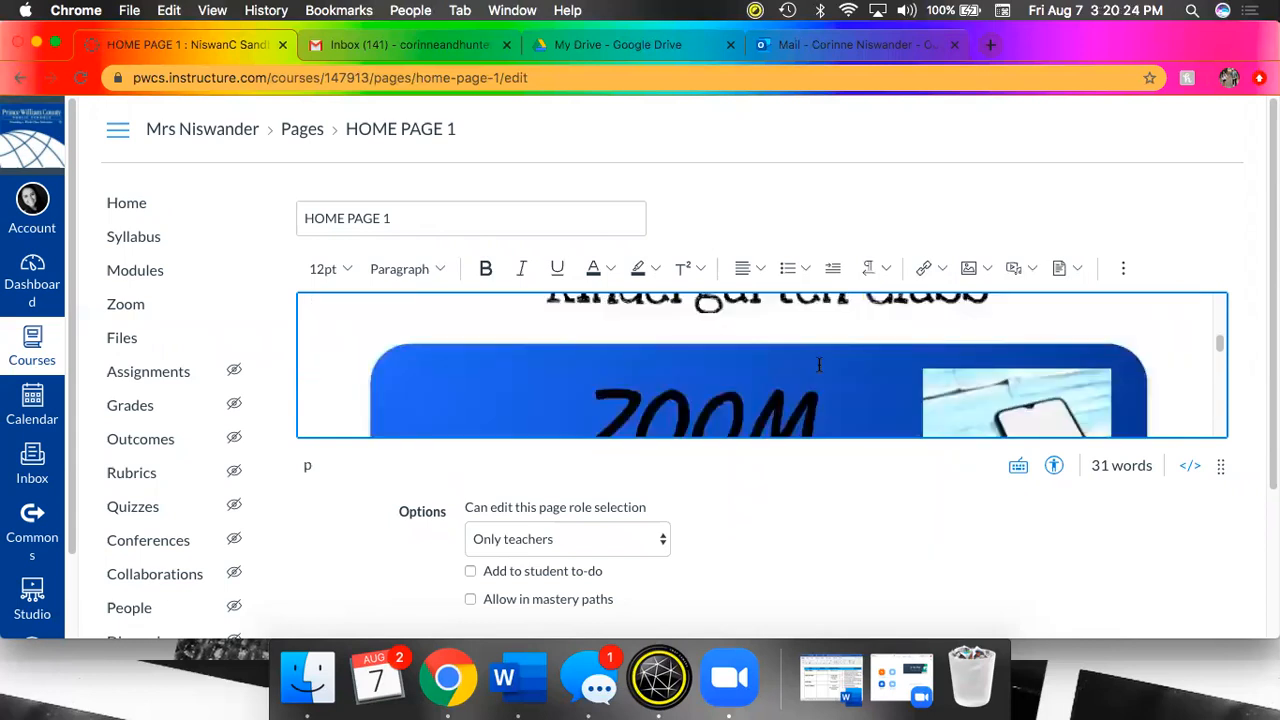
{"action": "scroll", "coordinate": [819, 364], "scroll_direction": "up", "scroll_amount": 3}
{"action": "scroll", "coordinate": [819, 364], "scroll_direction": "down", "scroll_amount": 10}
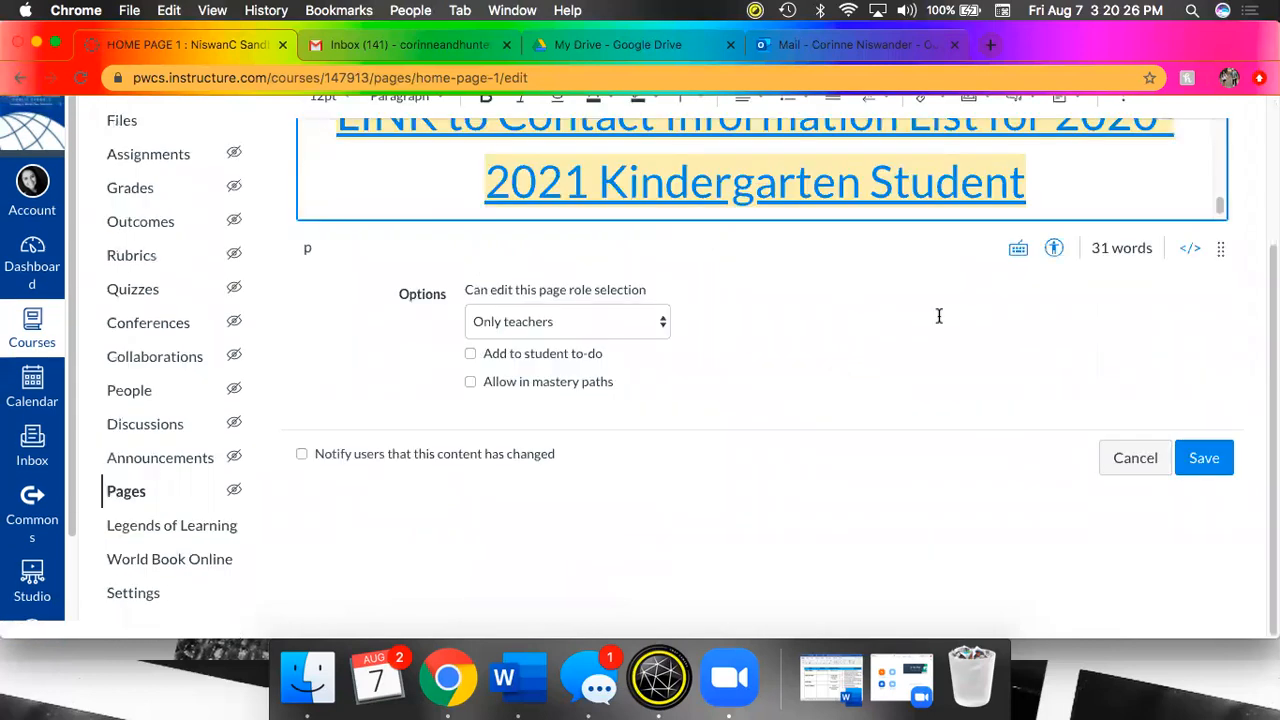
{"action": "scroll", "coordinate": [940, 318], "scroll_direction": "up", "scroll_amount": 3}
Try adding blank lines below the contact information link, and leave the home page editor without saving
{"action": "left_click", "coordinate": [1023, 349]}
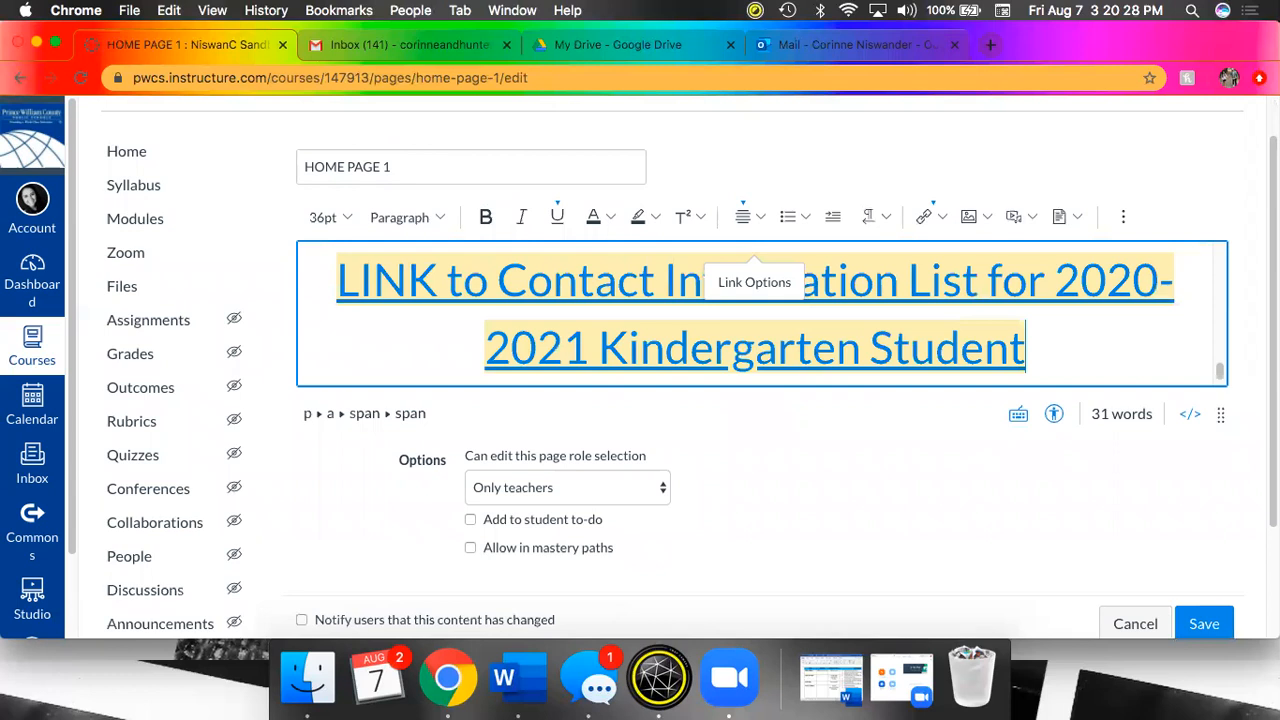
{"action": "key", "text": "Return"}
{"action": "key", "text": "Return"}
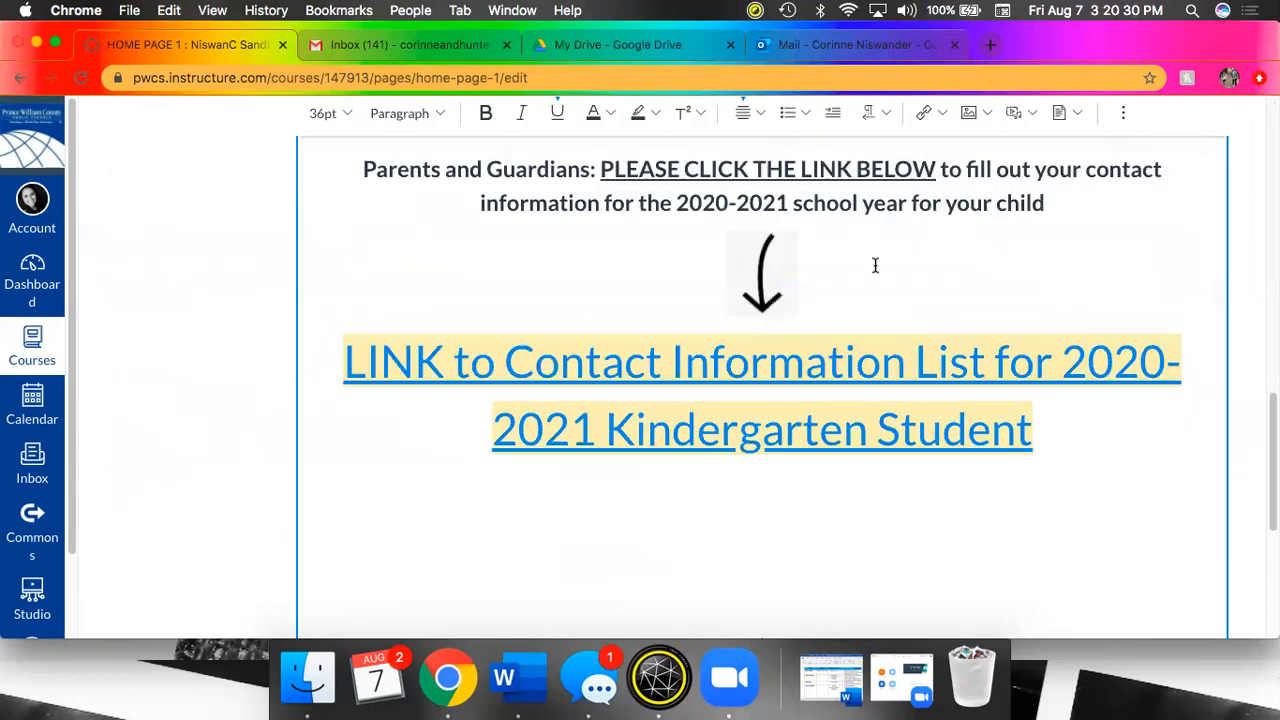
{"action": "scroll", "coordinate": [847, 366], "scroll_direction": "down", "scroll_amount": 3}
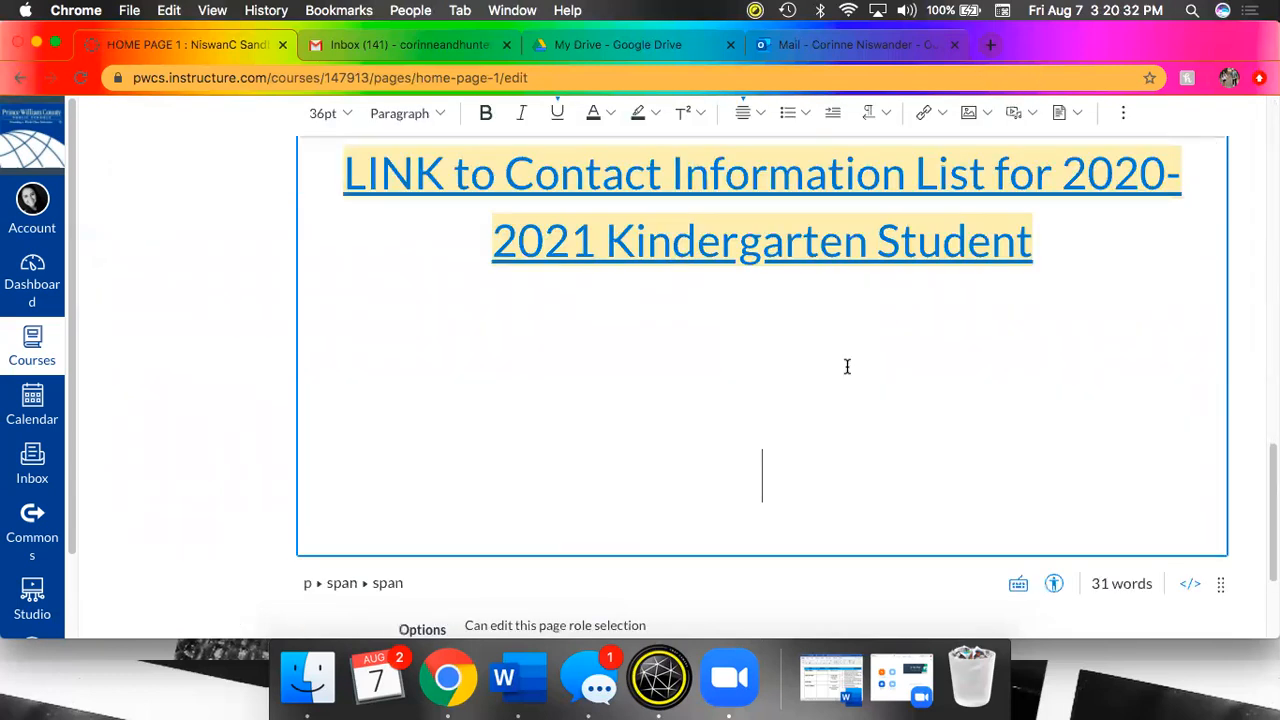
{"action": "scroll", "coordinate": [847, 366], "scroll_direction": "down", "scroll_amount": 1}
{"action": "key", "text": "Up"}
{"action": "key", "text": "Up"}
{"action": "key", "text": "Up"}
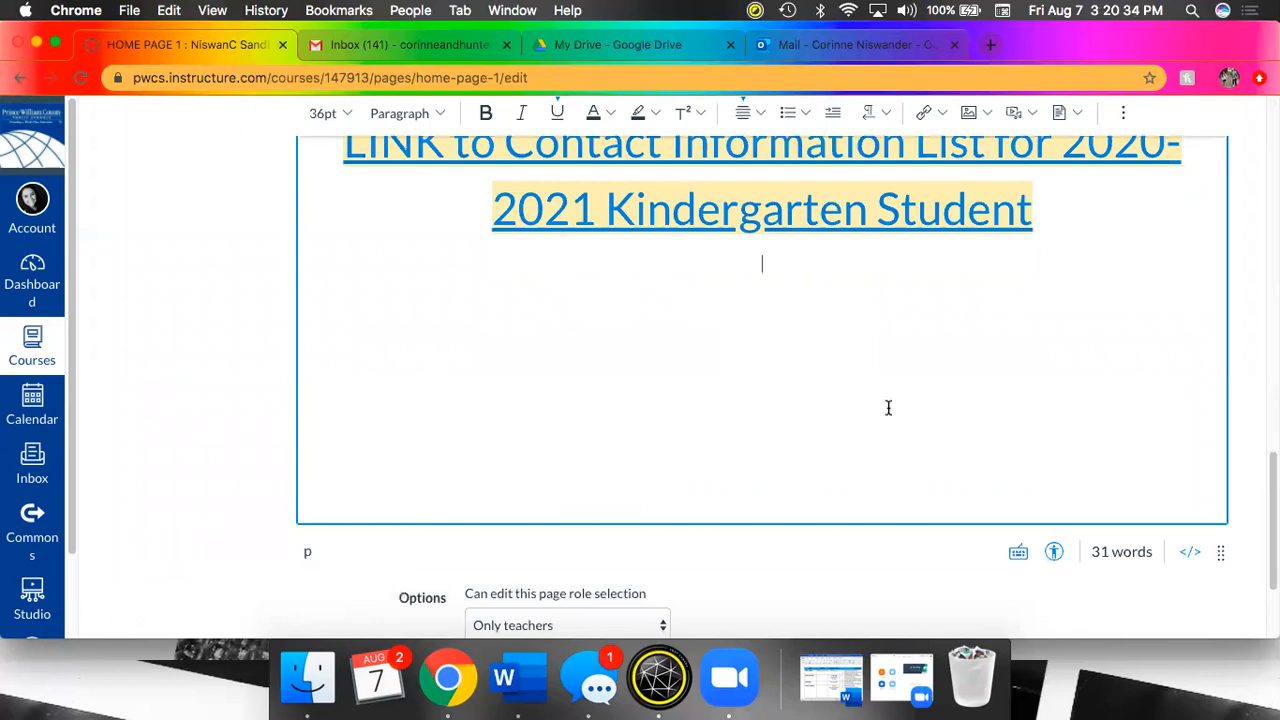
{"action": "key", "text": "BackSpace"}
{"action": "key", "text": "BackSpace"}
{"action": "left_click", "coordinate": [1010, 271]}
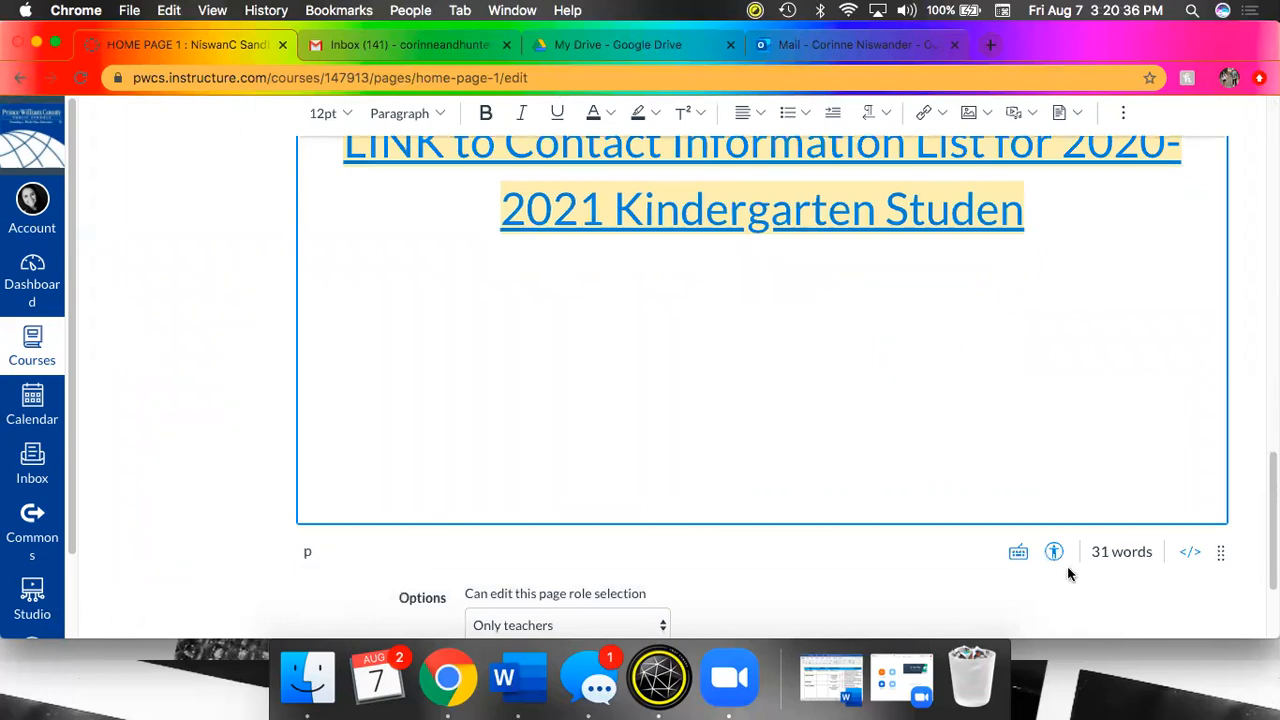
{"action": "scroll", "coordinate": [1067, 566], "scroll_direction": "down", "scroll_amount": 3}
{"action": "left_click", "coordinate": [1134, 585]}
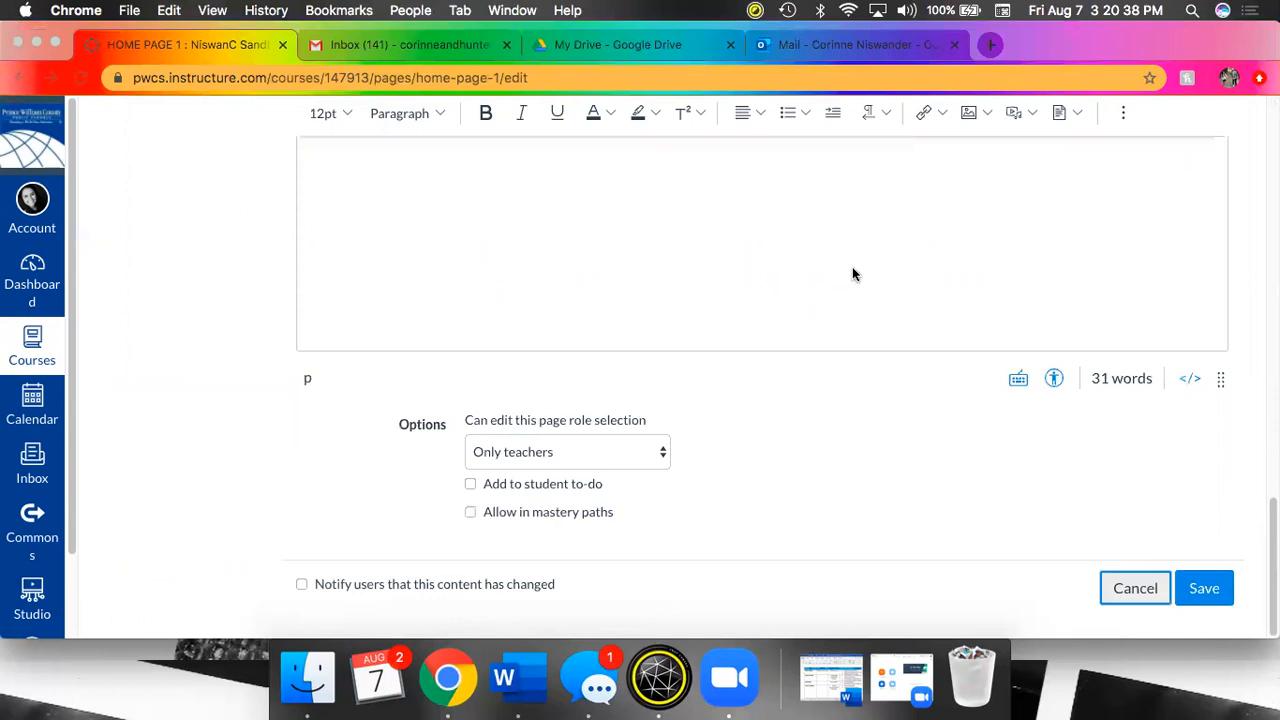
{"action": "left_click", "coordinate": [817, 212]}
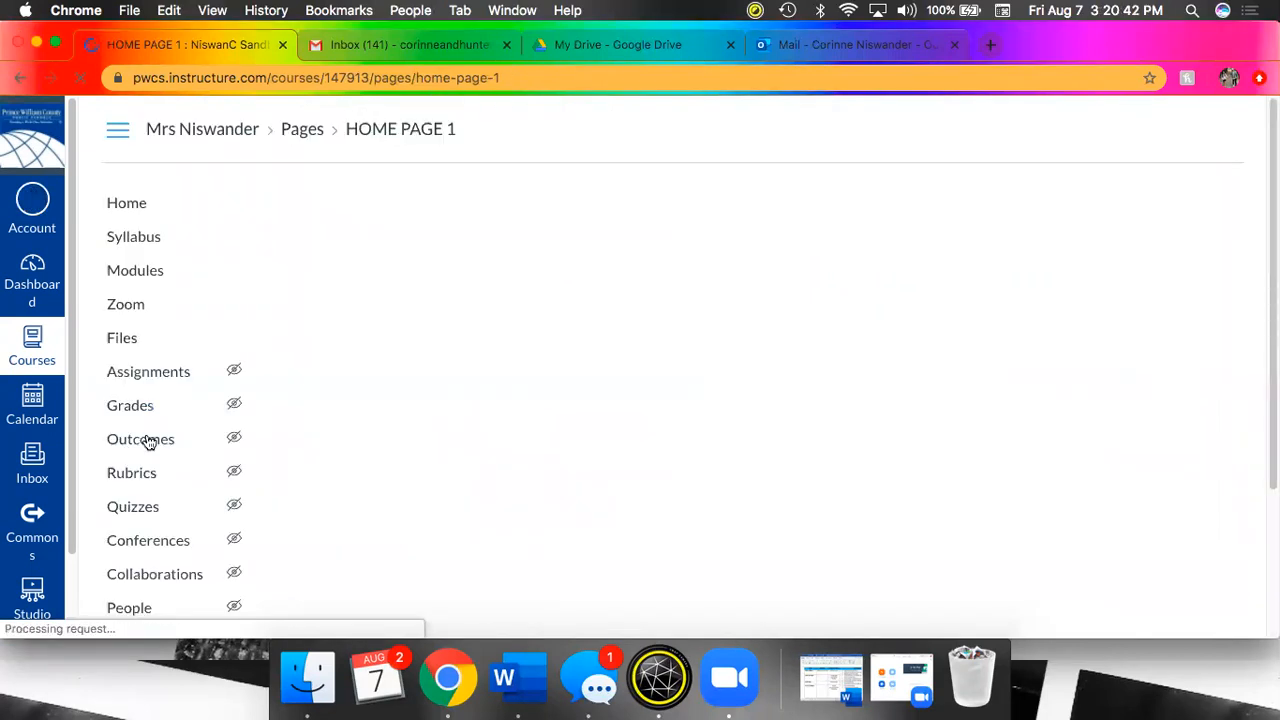
Go to the course's Pages area and show the list of all pages
{"action": "scroll", "coordinate": [147, 443], "scroll_direction": "down", "scroll_amount": 5}
{"action": "left_click", "coordinate": [137, 490]}
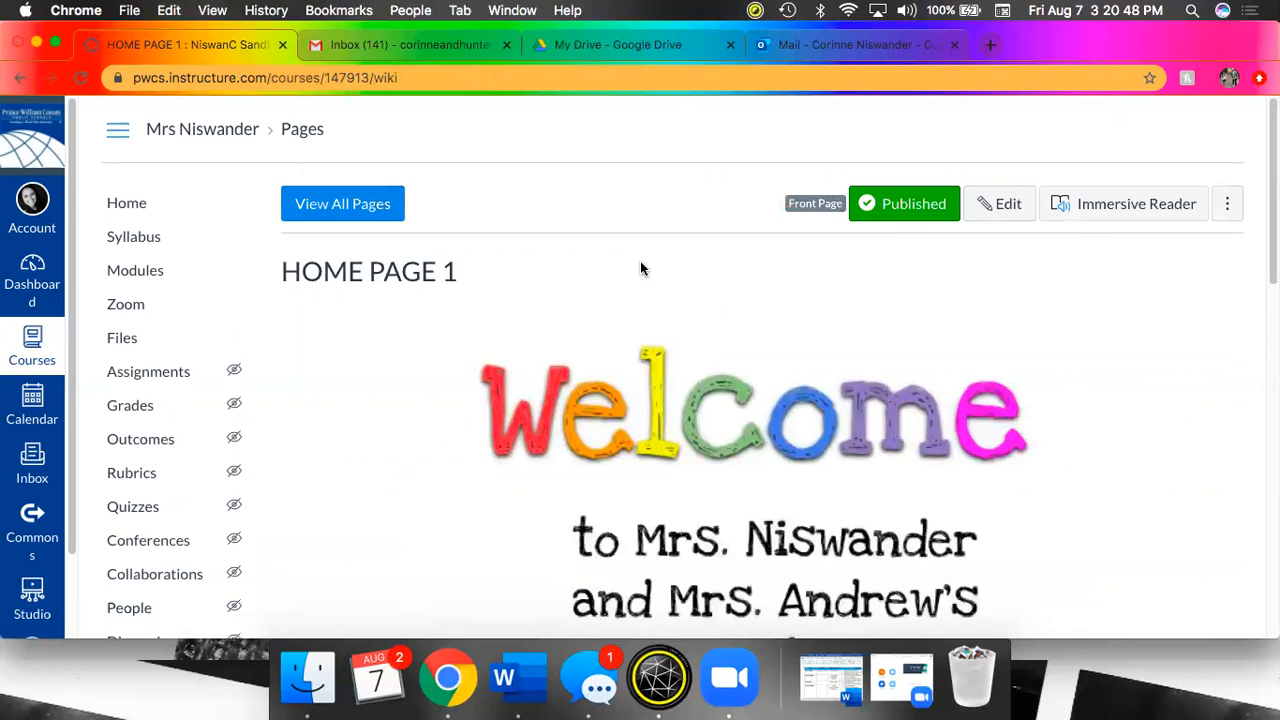
{"action": "left_click", "coordinate": [378, 212]}
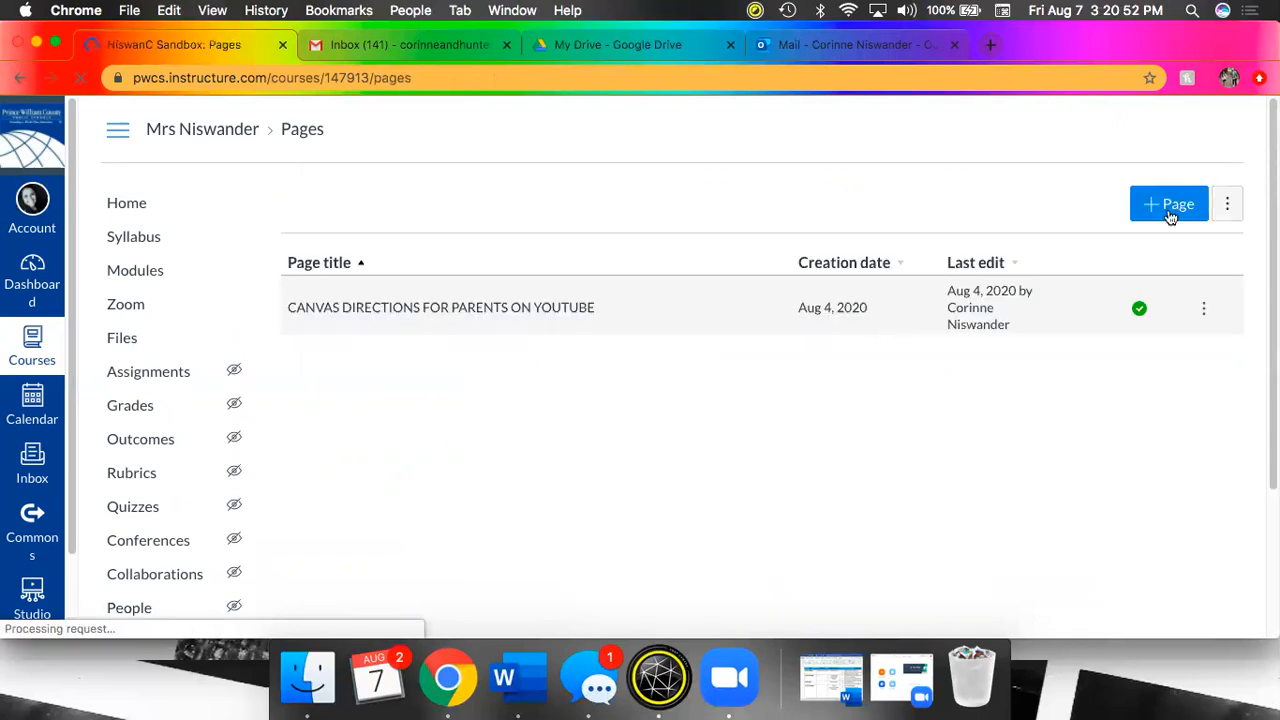
Start a new page titled "CANVAS Practice" and place the cursor in its empty body
{"action": "left_click", "coordinate": [1167, 208]}
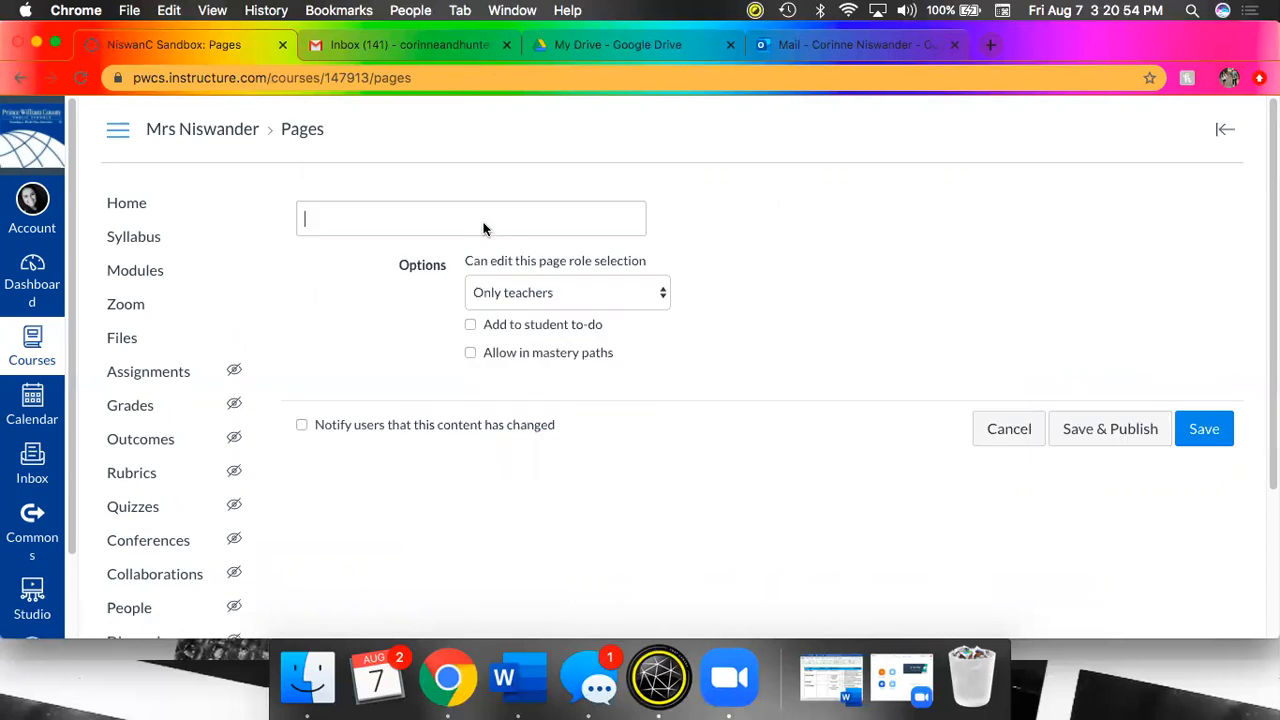
{"action": "left_click", "coordinate": [483, 222]}
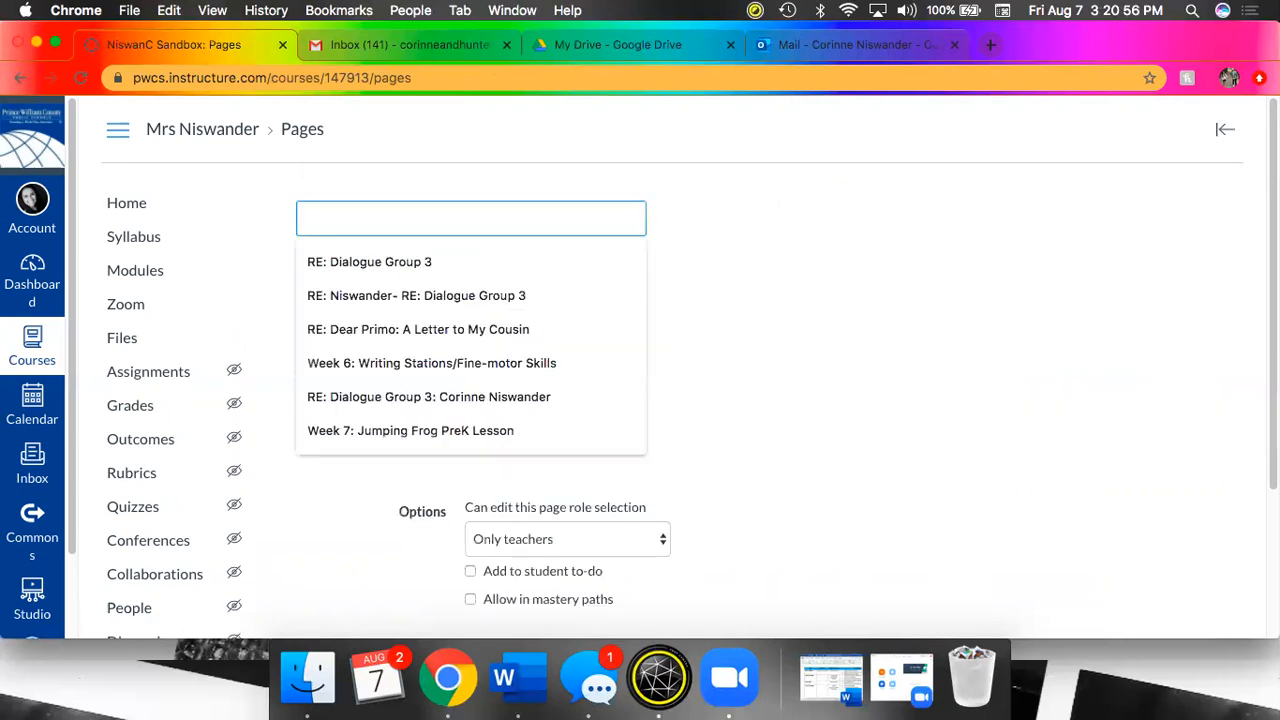
{"action": "type", "text": "CANVAS Practice"}
{"action": "left_click", "coordinate": [651, 329]}
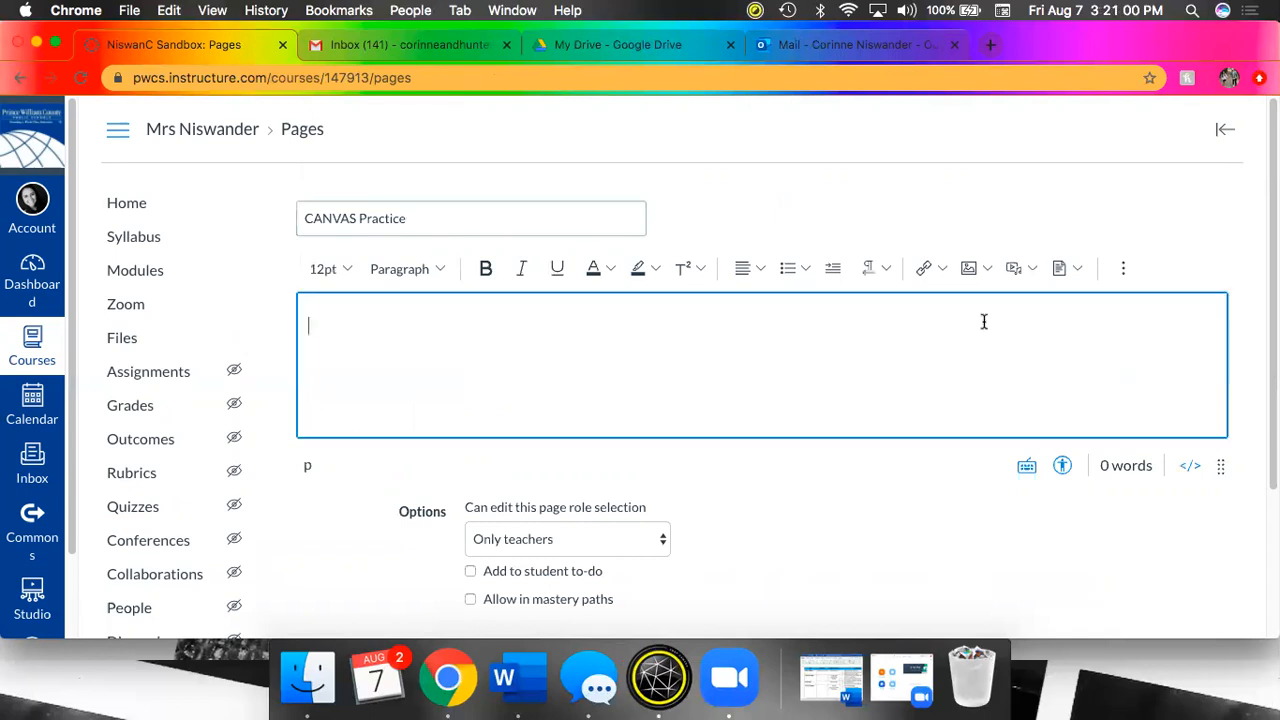
View the Computer, Unsplash and URL sources for uploading an image to the page, and close the dialog without adding one
{"action": "left_click", "coordinate": [970, 270]}
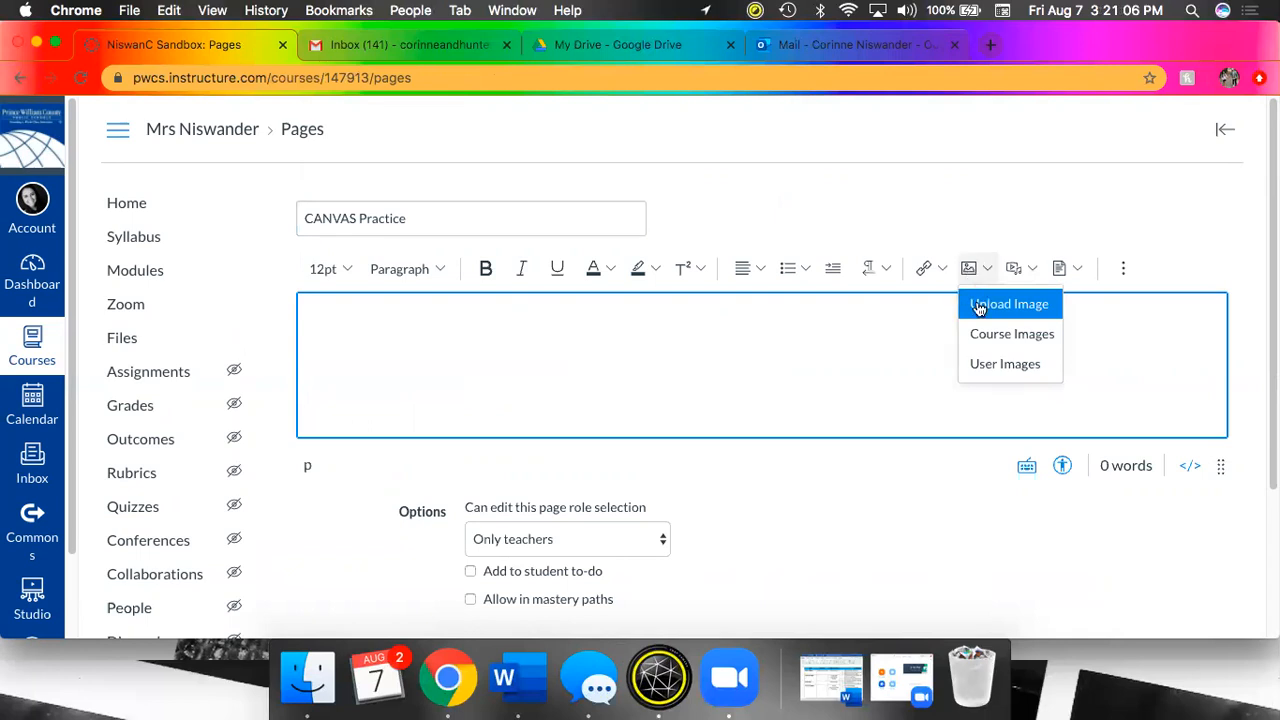
{"action": "left_click", "coordinate": [979, 306]}
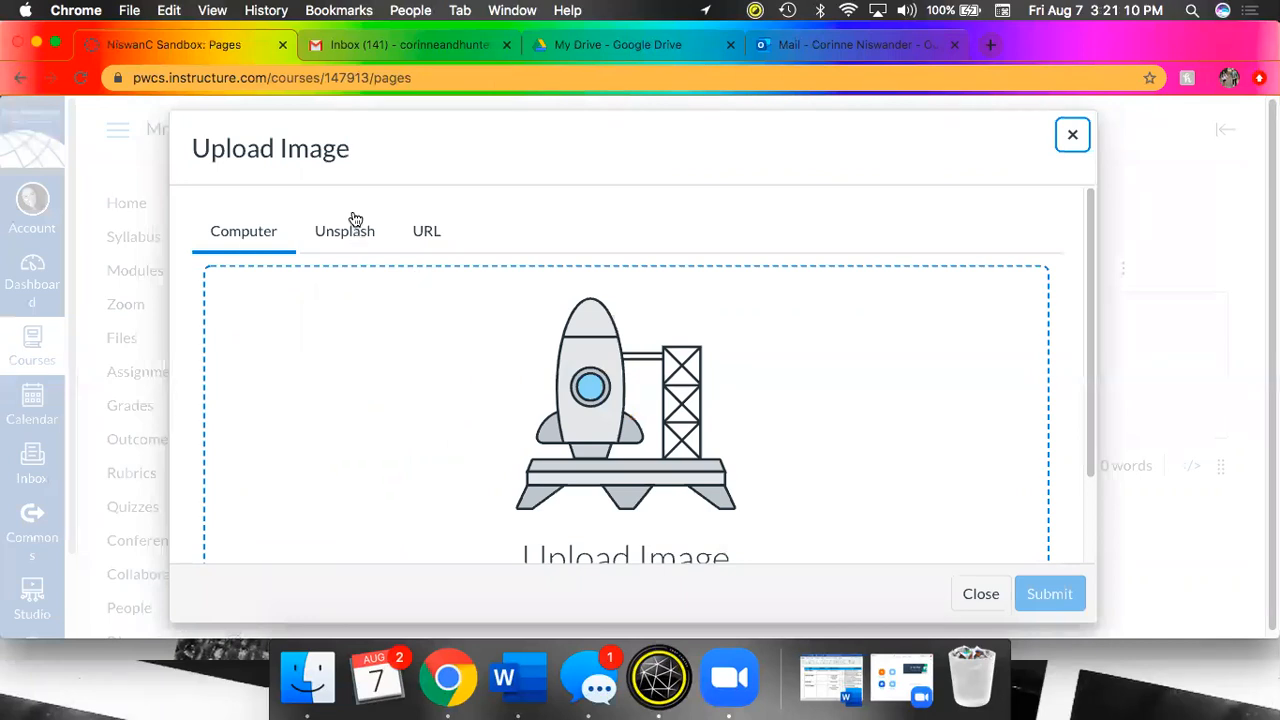
{"action": "left_click", "coordinate": [356, 218]}
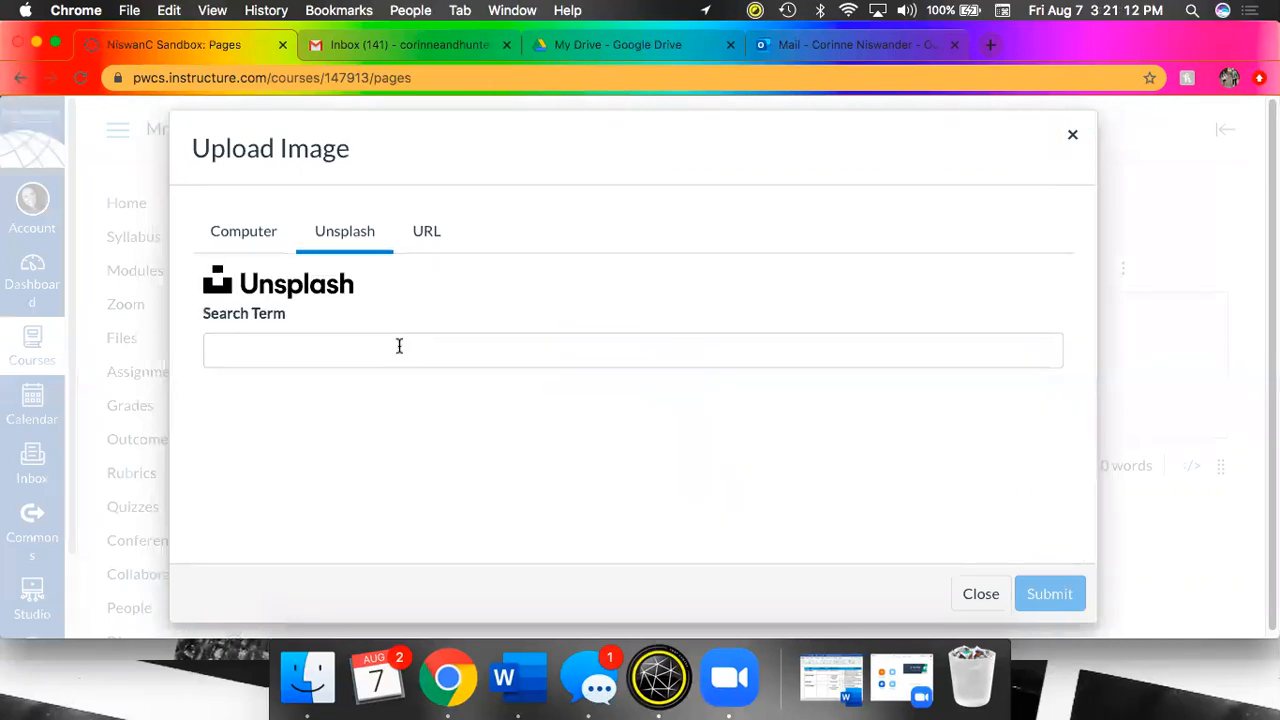
{"action": "left_click", "coordinate": [424, 246]}
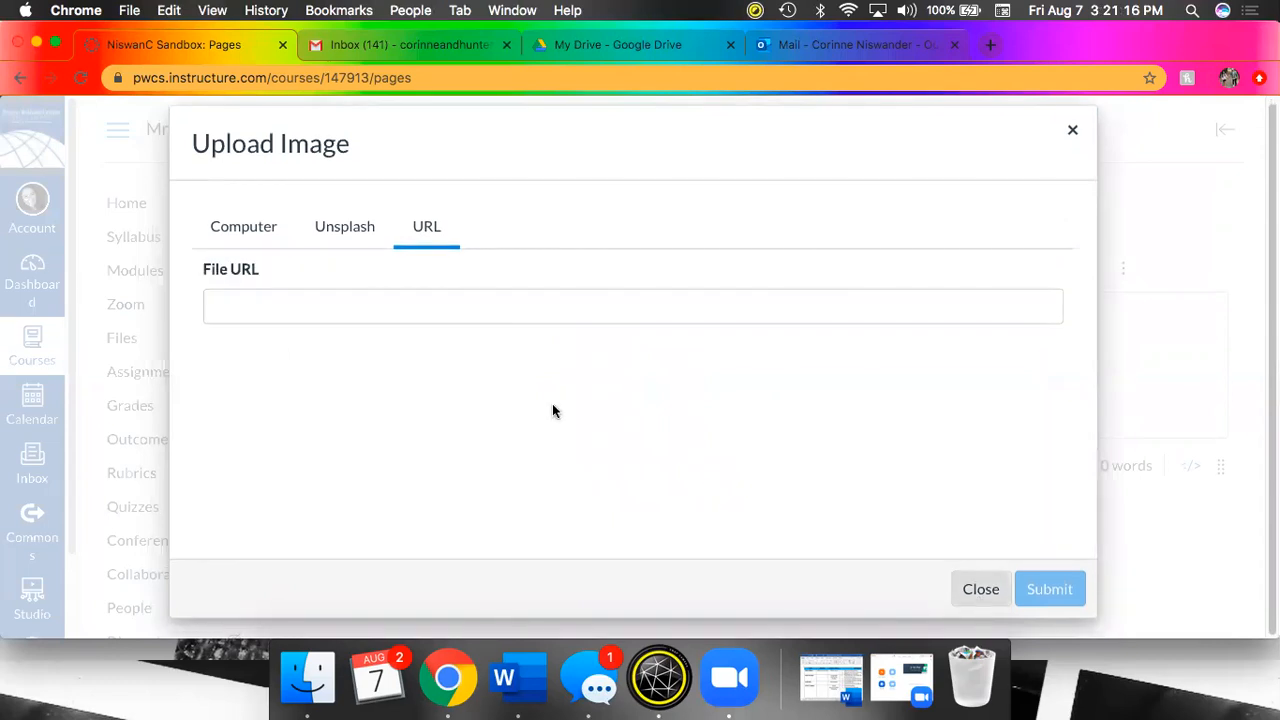
{"action": "left_click", "coordinate": [978, 598]}
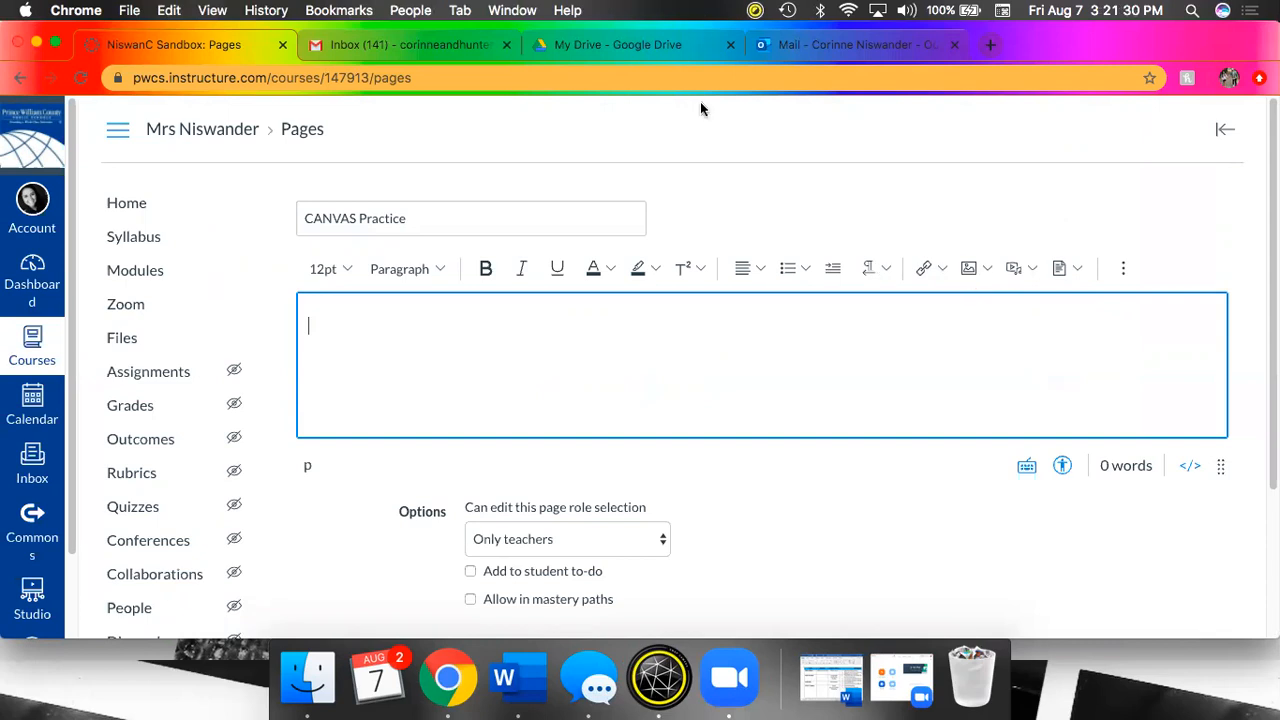
Switch to Gmail and show the Google apps list, and go to Google Drive to look over the files in My Drive
{"action": "left_click", "coordinate": [606, 46]}
{"action": "key", "text": "ctrl+shift+Tab"}
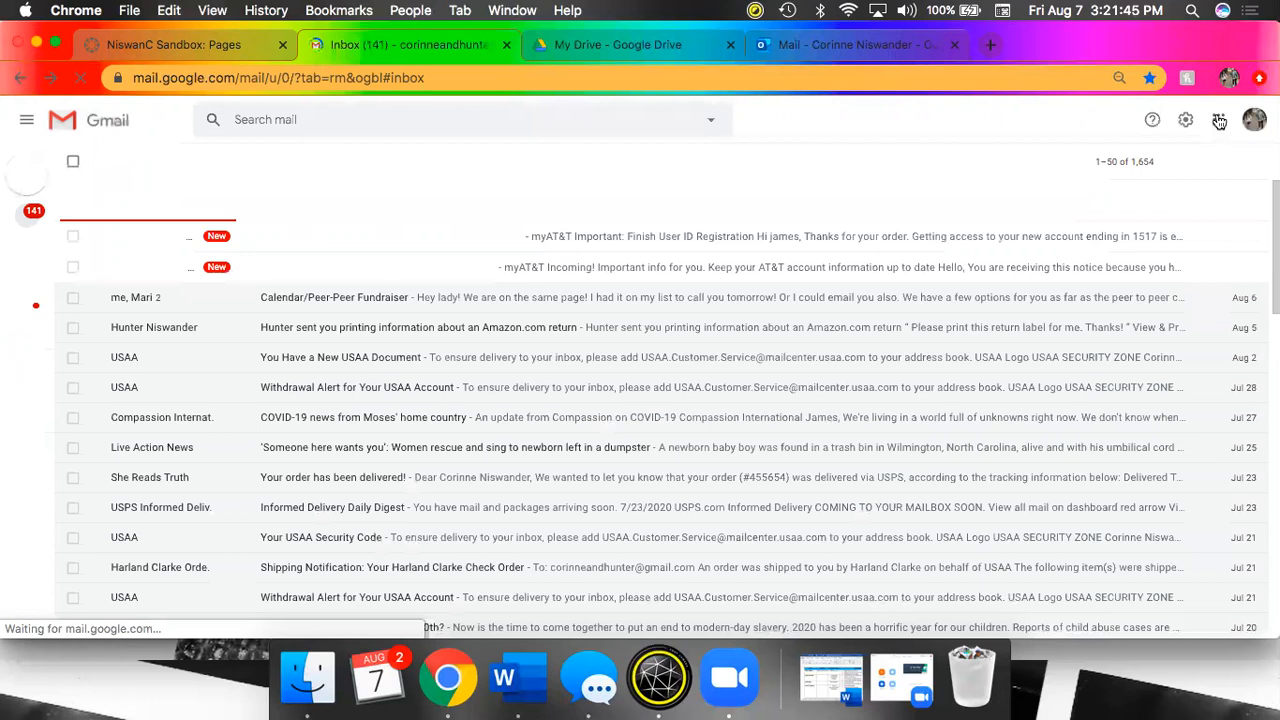
{"action": "left_click", "coordinate": [1219, 120]}
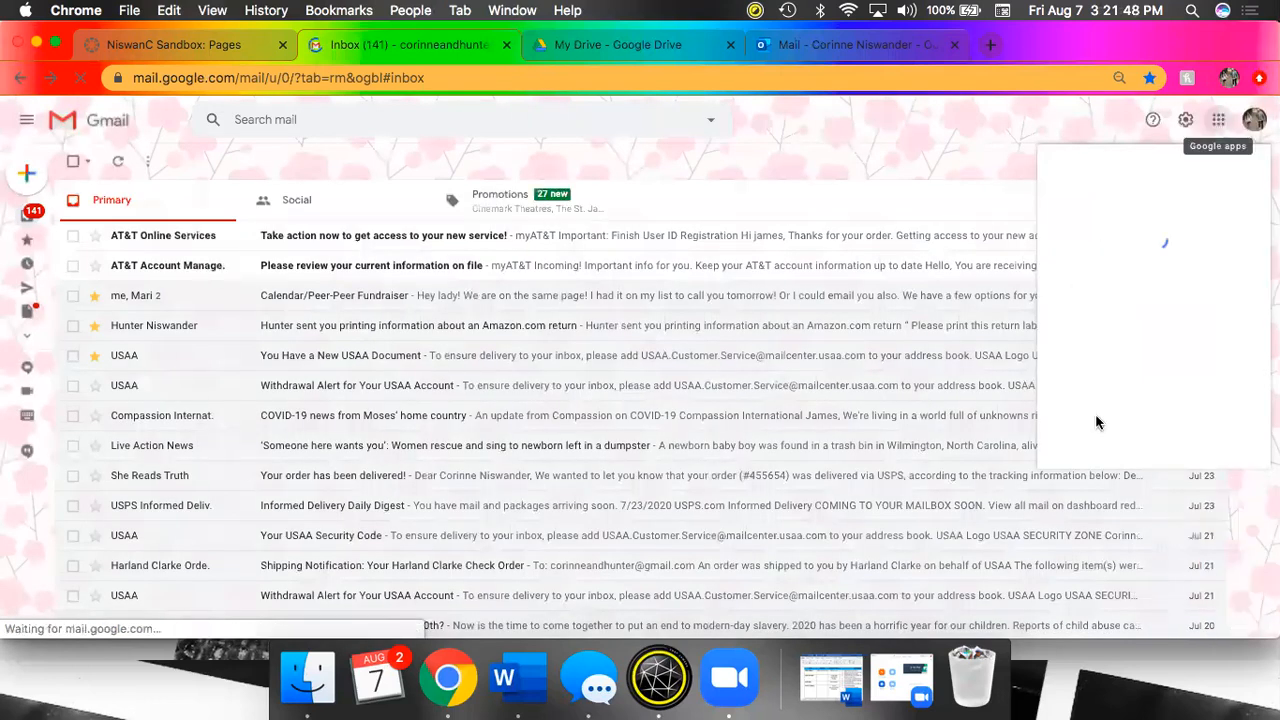
{"action": "left_click", "coordinate": [632, 50]}
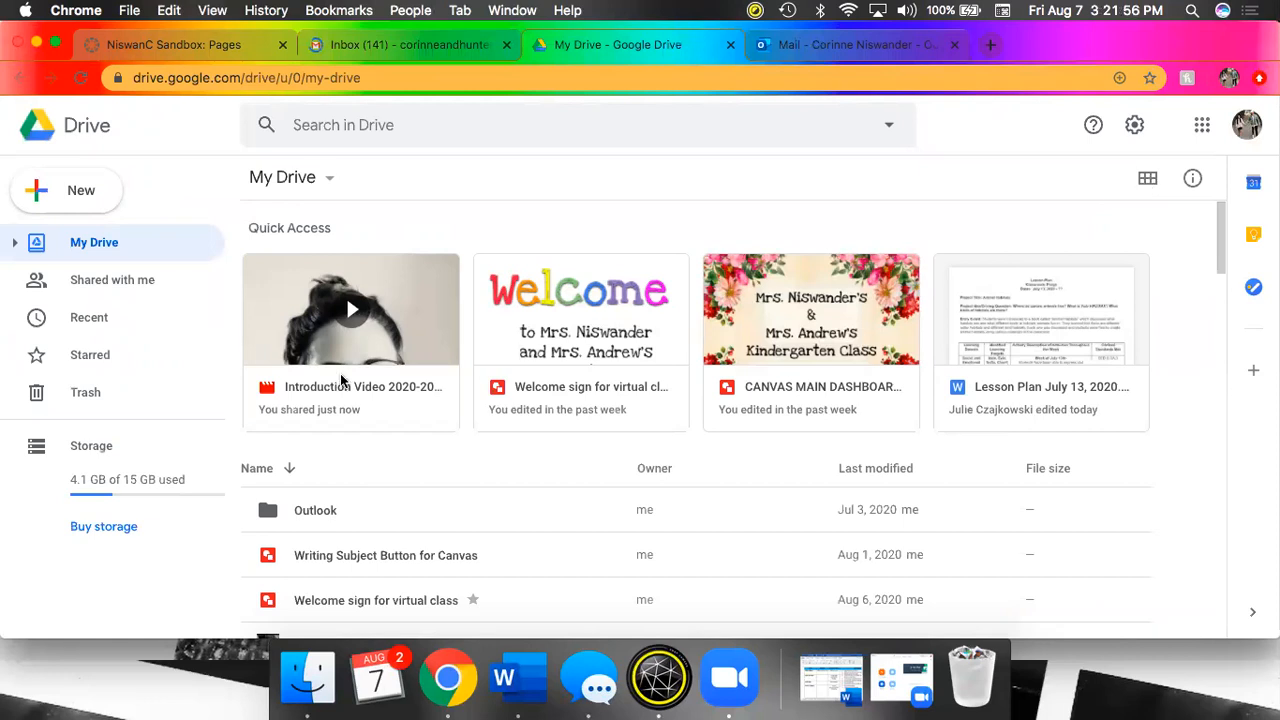
{"action": "scroll", "coordinate": [539, 470], "scroll_direction": "down", "scroll_amount": 2}
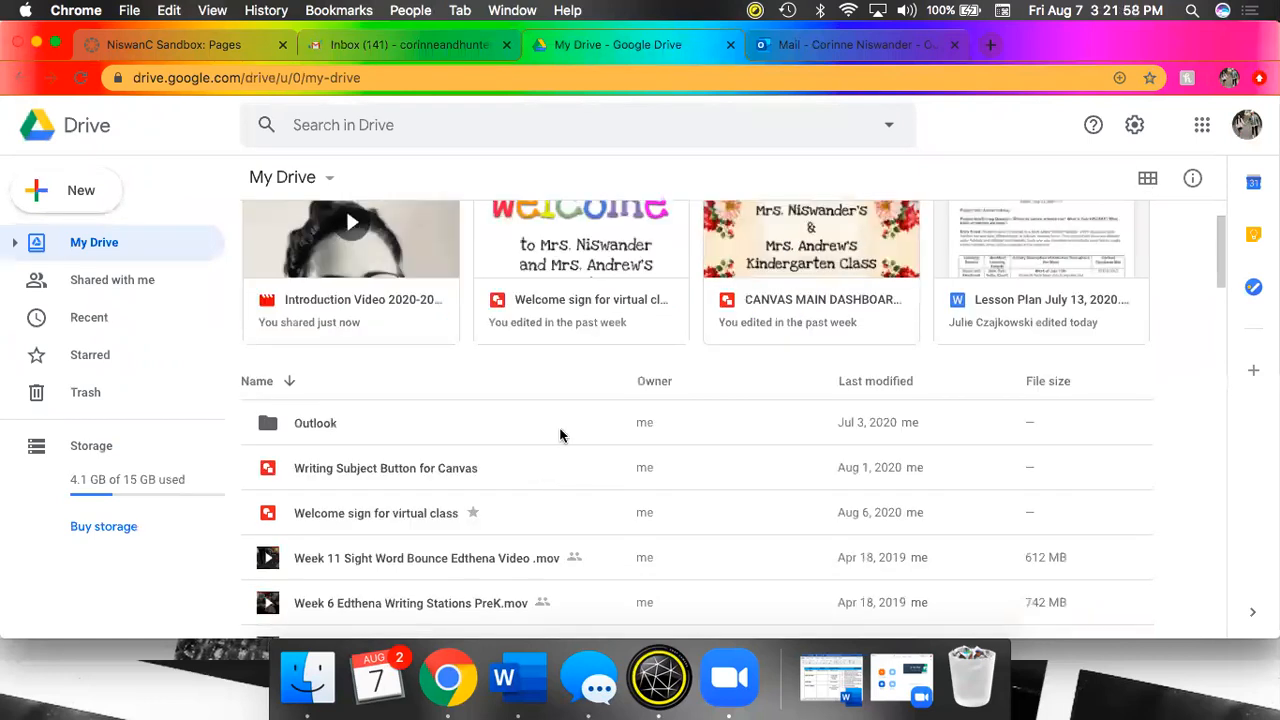
{"action": "scroll", "coordinate": [580, 390], "scroll_direction": "up", "scroll_amount": 2}
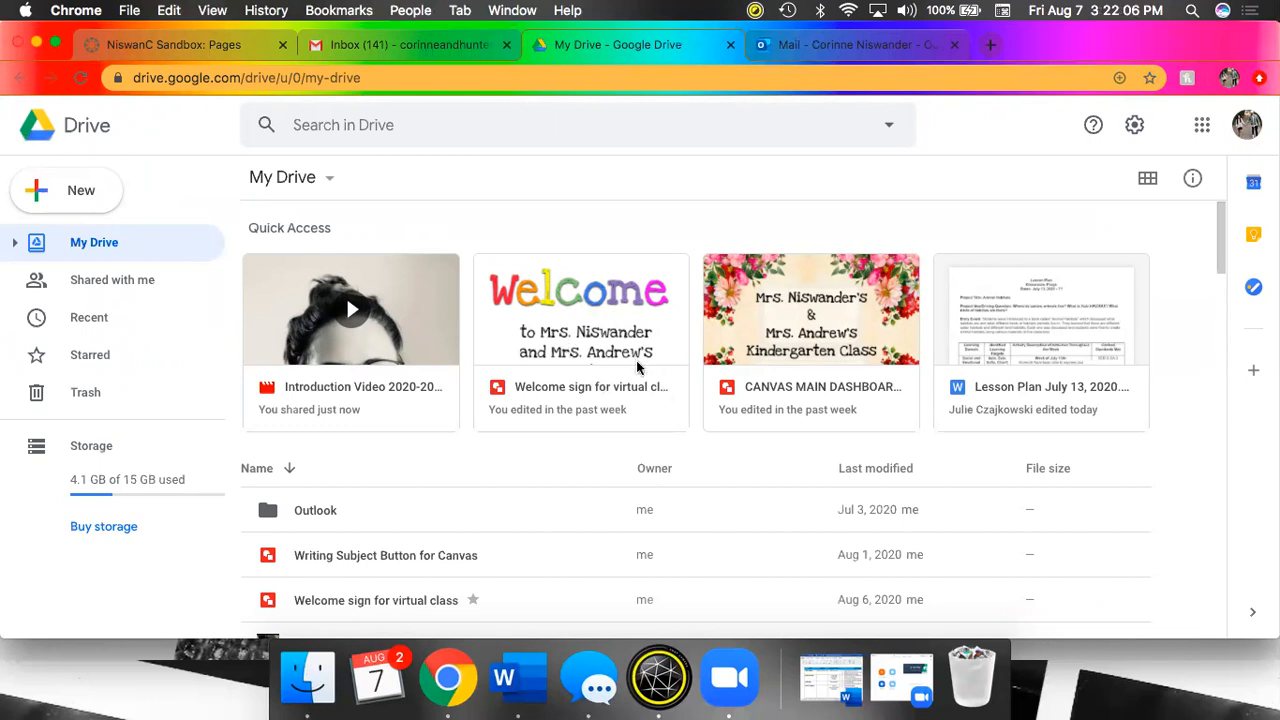
Create a new Google Drawings file from Google Drive and name it "Homepage"
{"action": "left_click", "coordinate": [74, 193]}
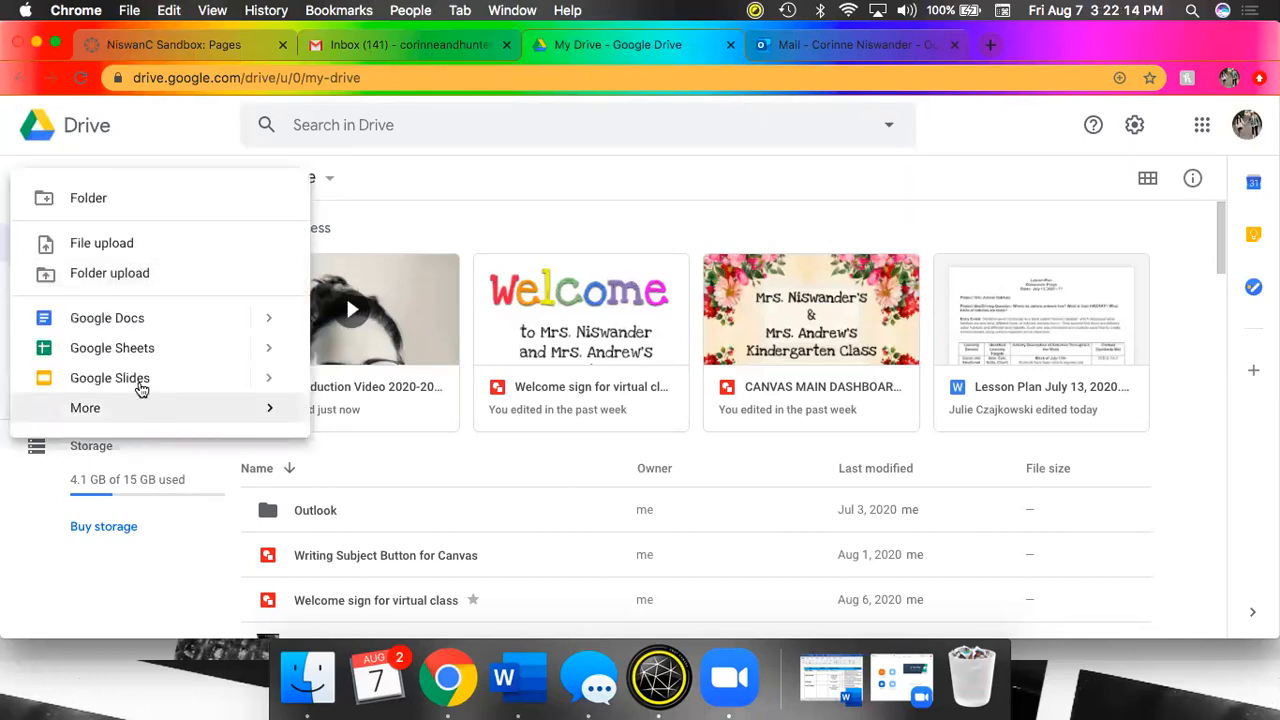
{"action": "left_click", "coordinate": [104, 411]}
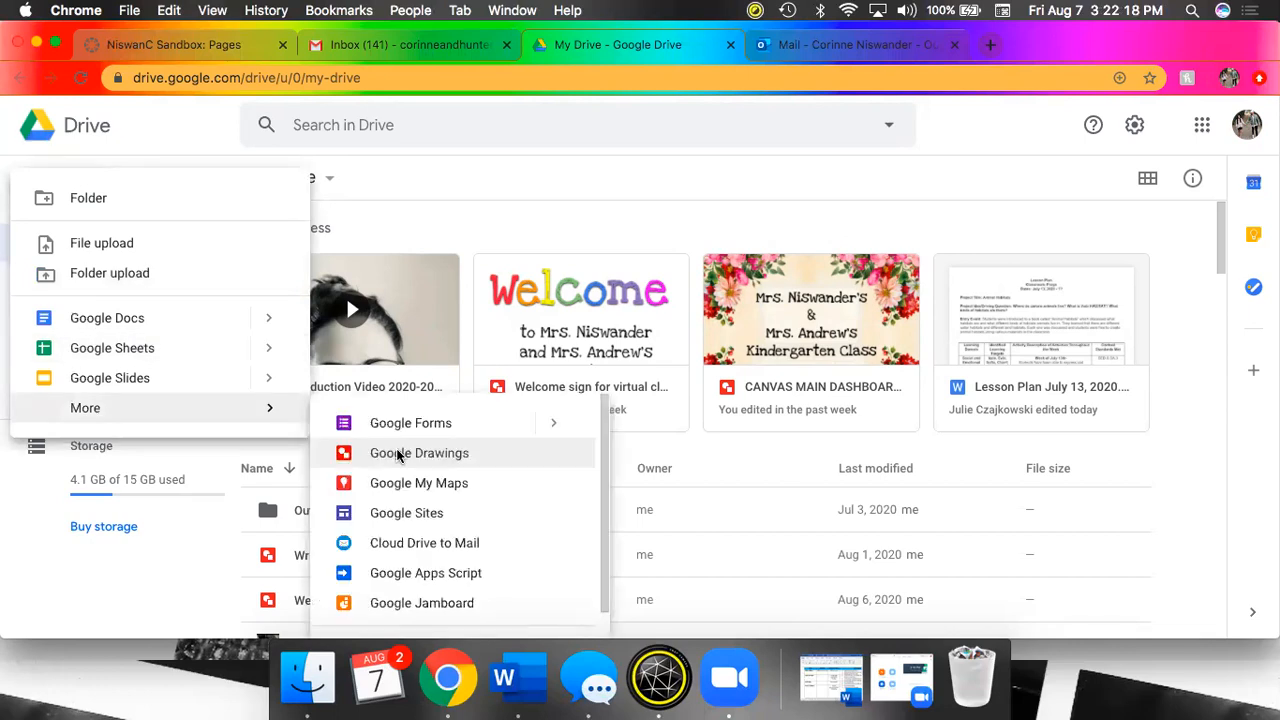
{"action": "left_click", "coordinate": [397, 456]}
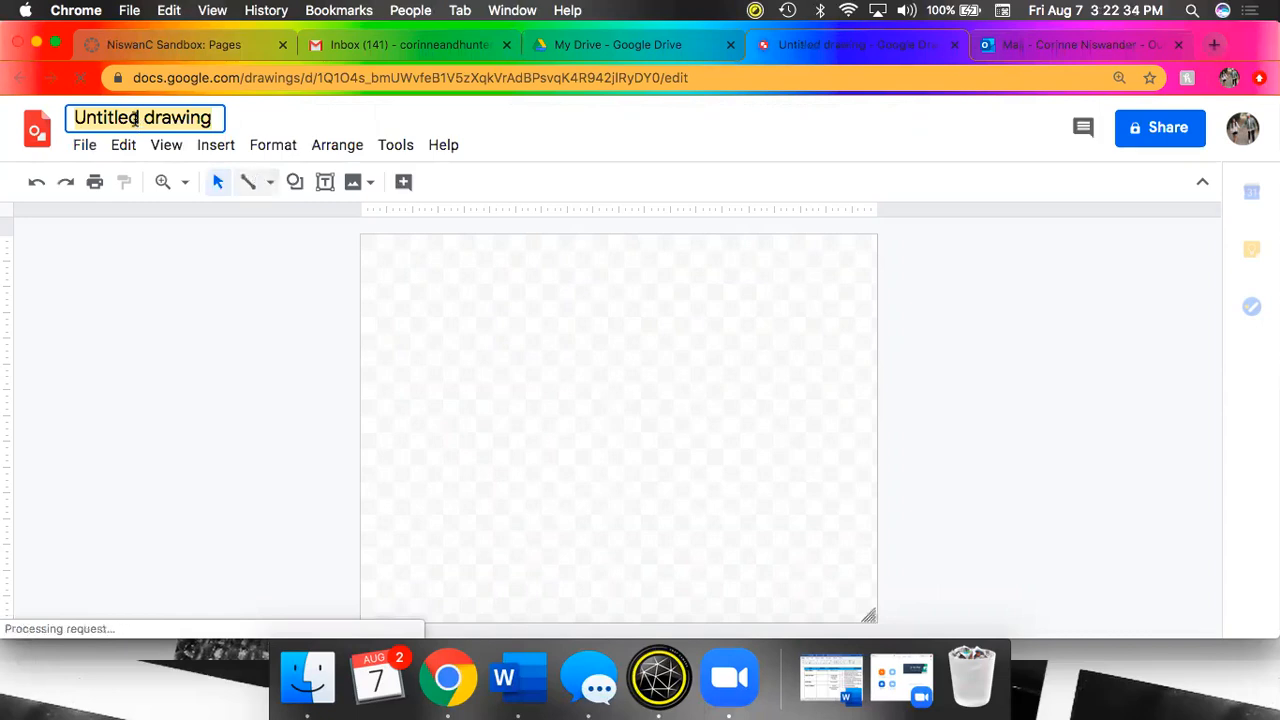
{"action": "type", "text": "Home "}
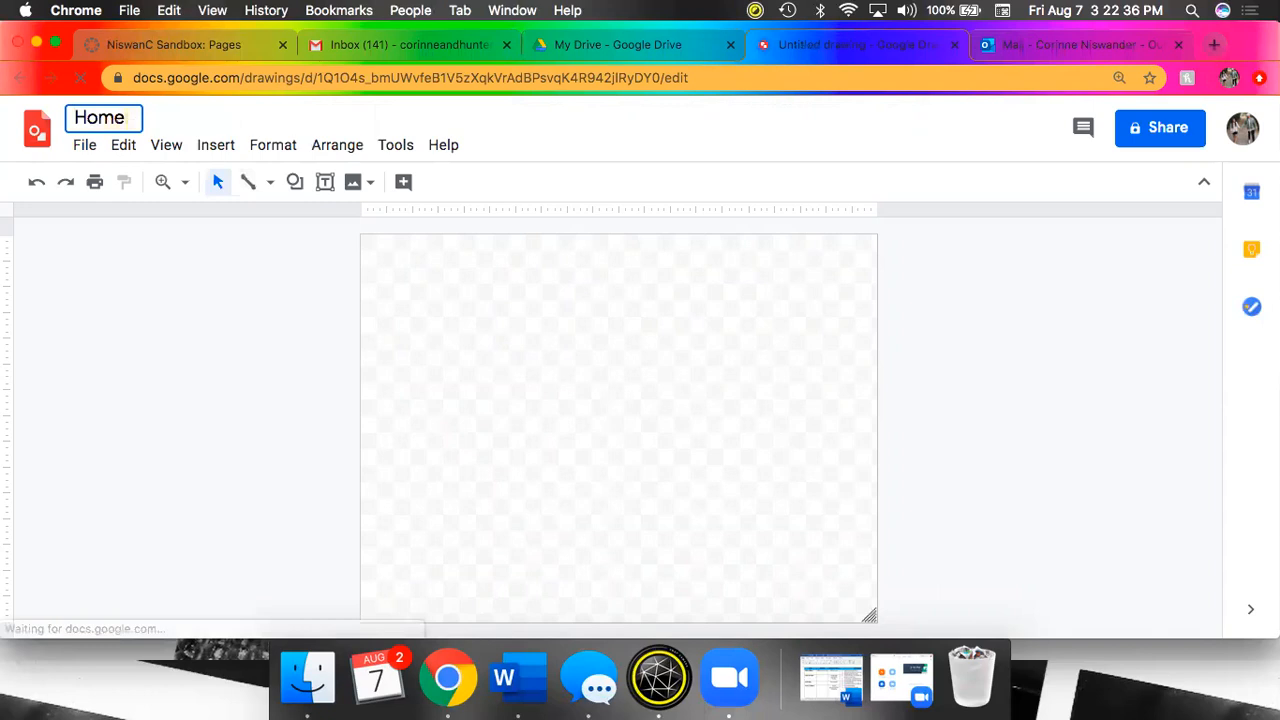
{"action": "type", "text": "page"}
{"action": "key", "text": "Return"}
Set the Homepage drawing's background to solid bright yellow
{"action": "right_click", "coordinate": [549, 431]}
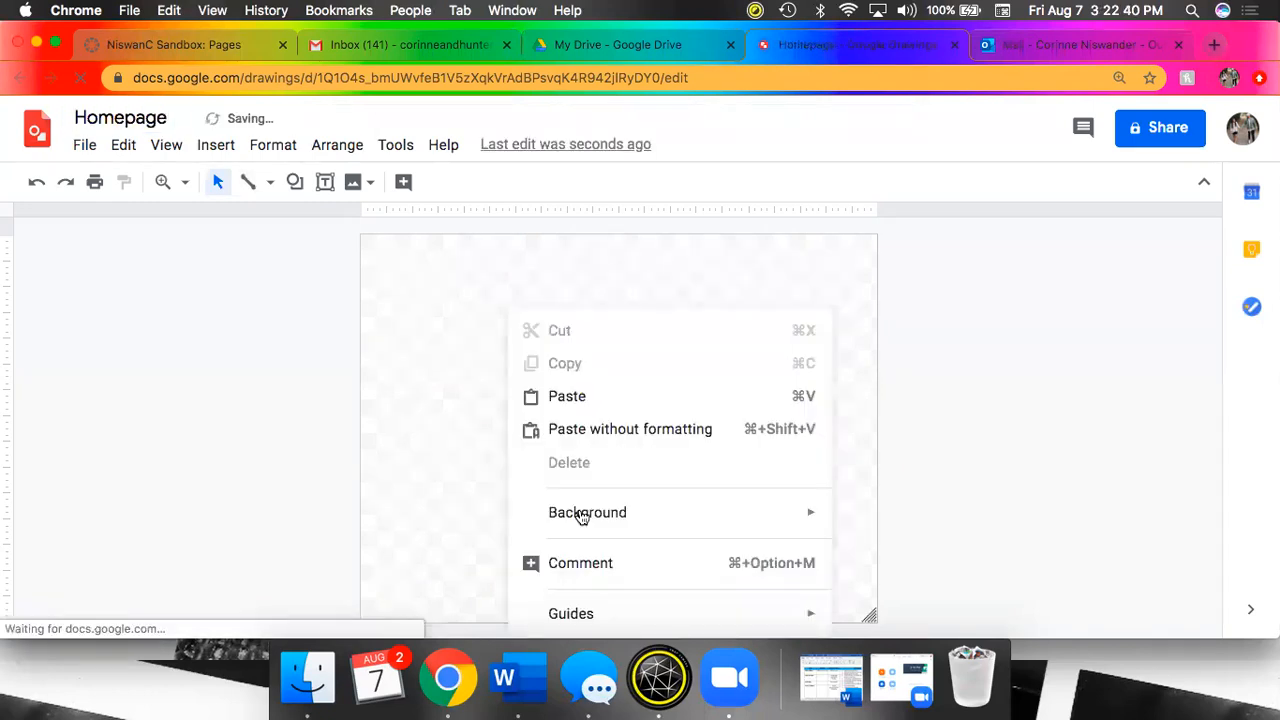
{"action": "mouse_move", "coordinate": [582, 515]}
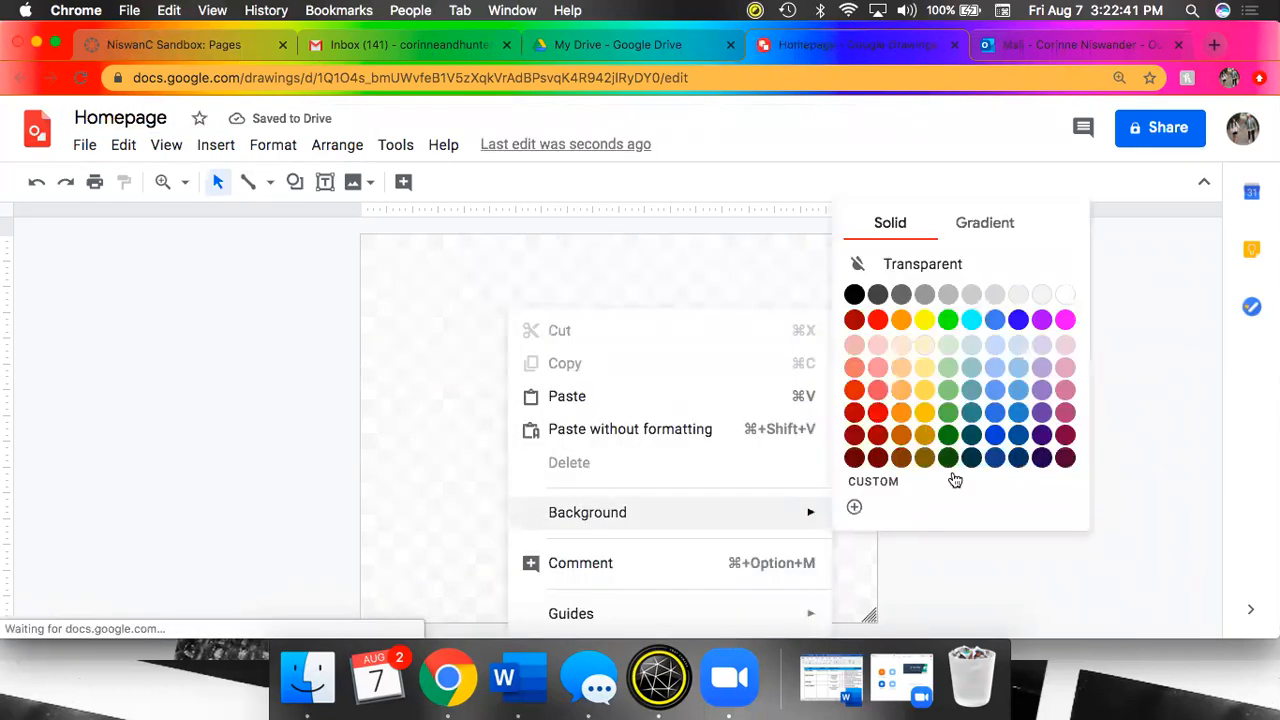
{"action": "left_click", "coordinate": [923, 320]}
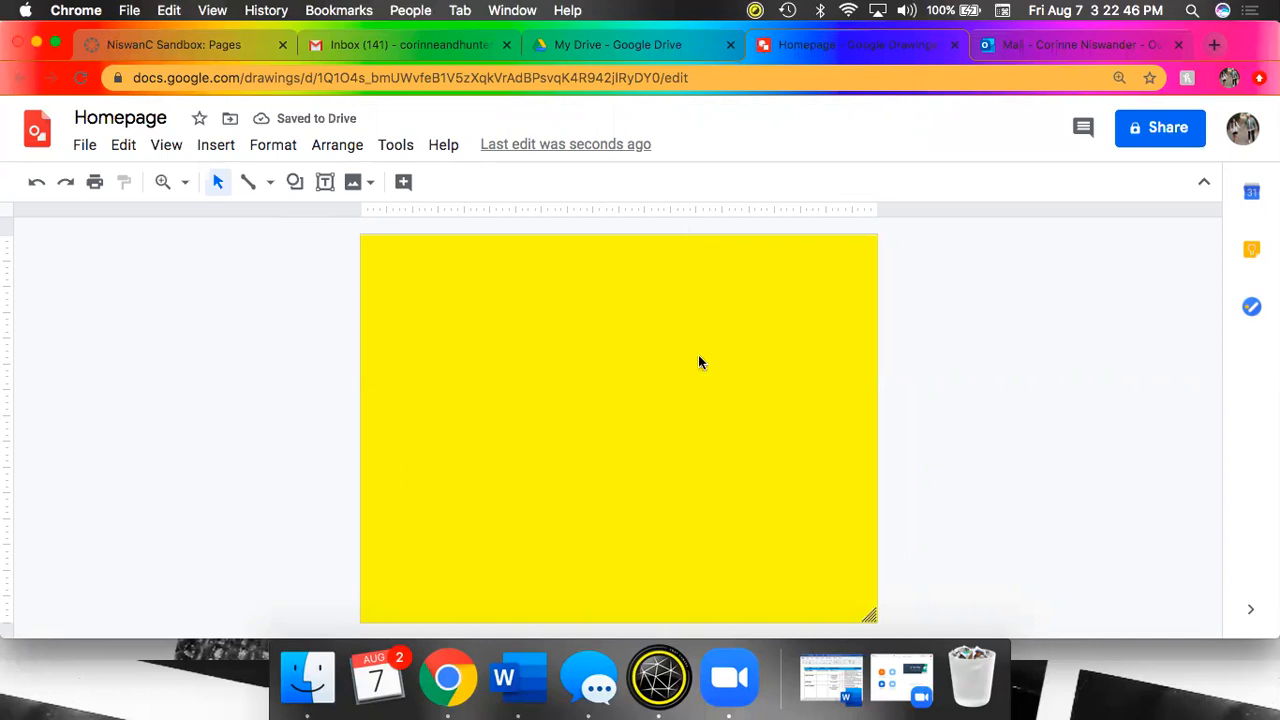
Open the "Welcome sign for virtual class" drawing from My Drive and download it as a JPEG image
{"action": "left_click", "coordinate": [693, 53]}
{"action": "left_click", "coordinate": [582, 296]}
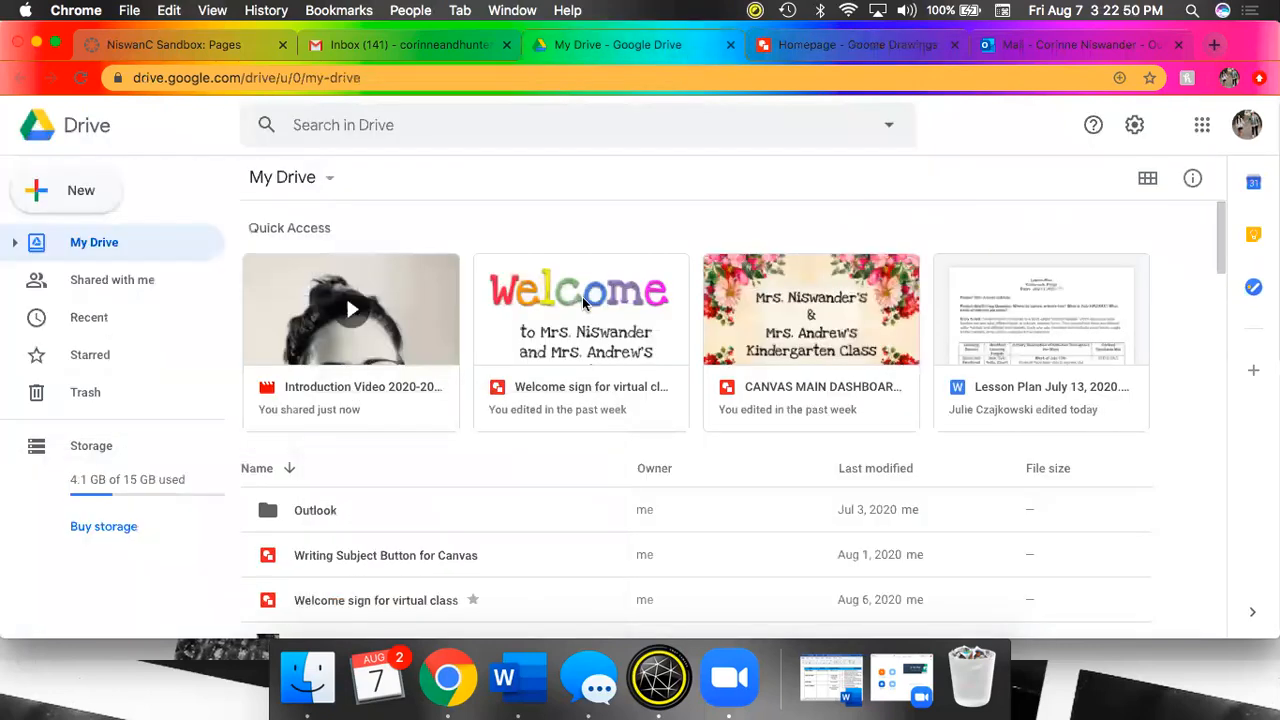
{"action": "double_click", "coordinate": [582, 296]}
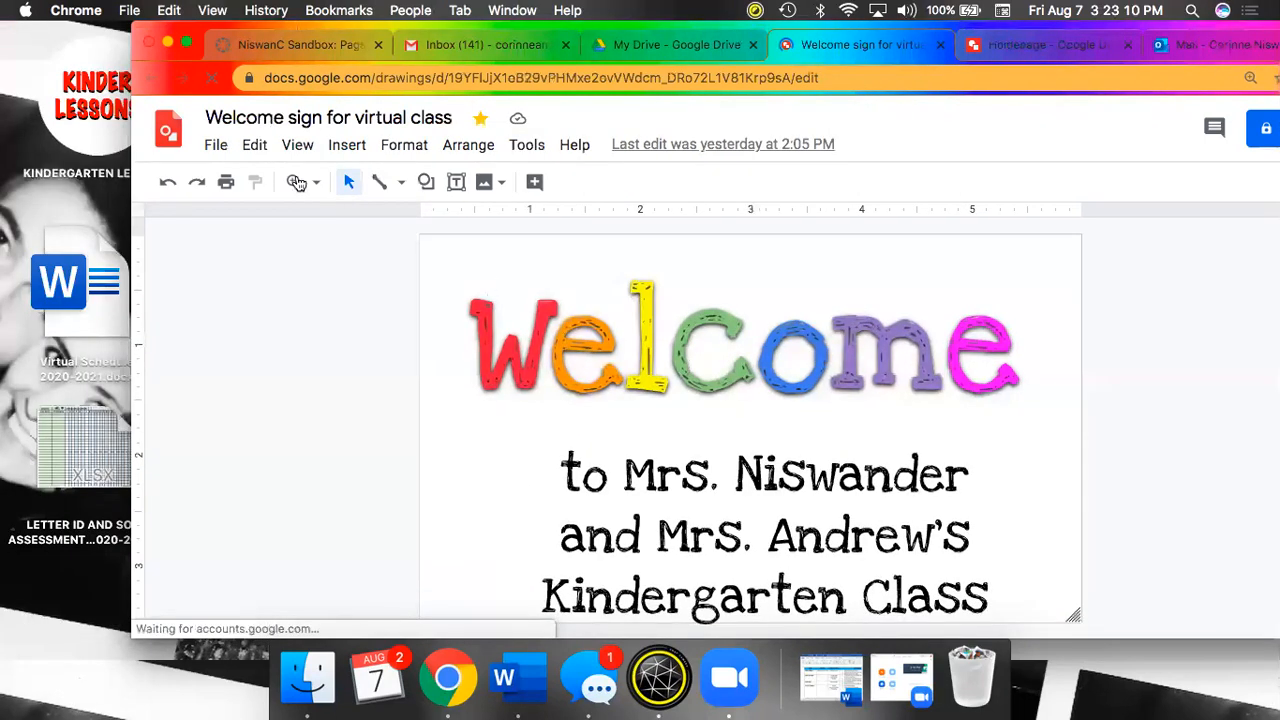
{"action": "left_click", "coordinate": [218, 148]}
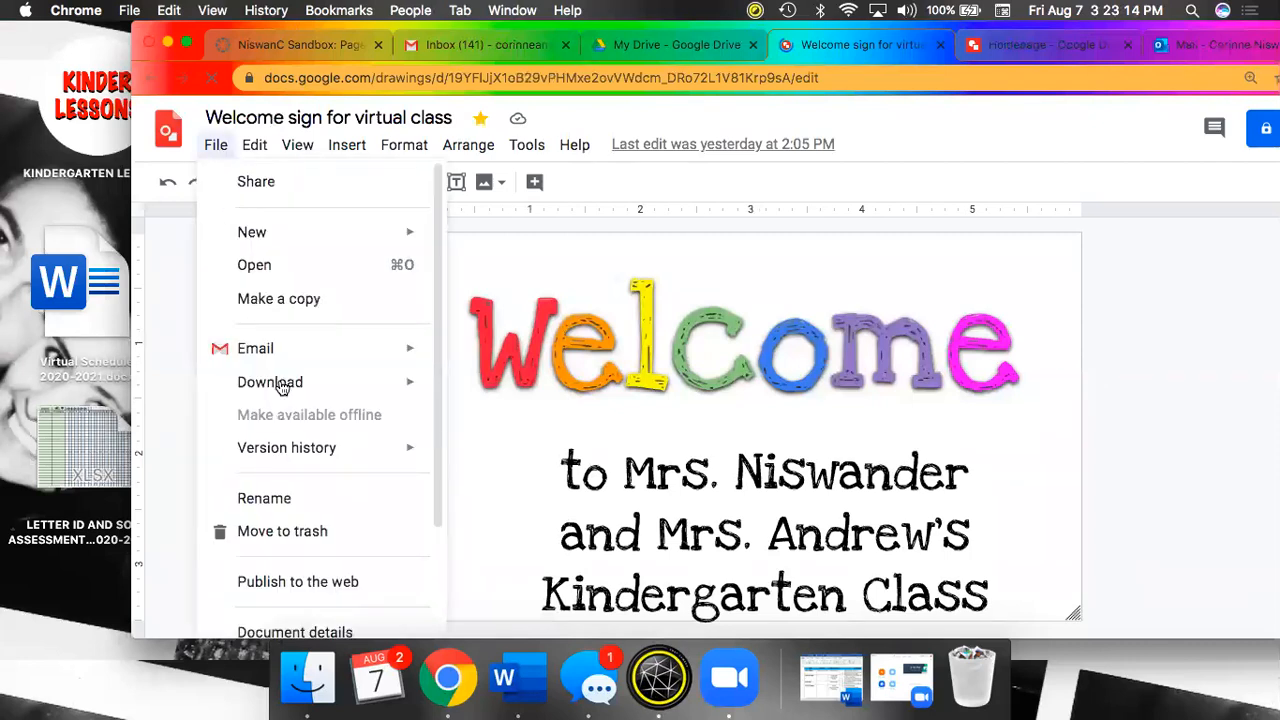
{"action": "mouse_move", "coordinate": [296, 389]}
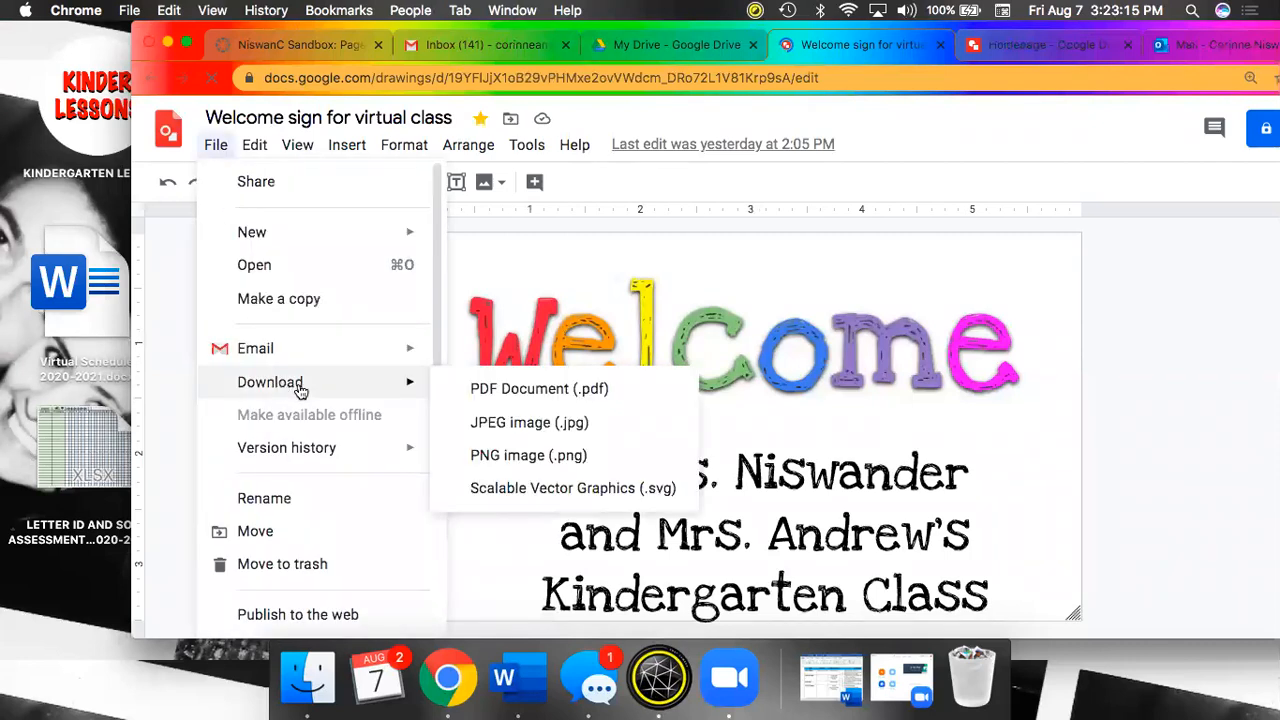
{"action": "left_click", "coordinate": [504, 423]}
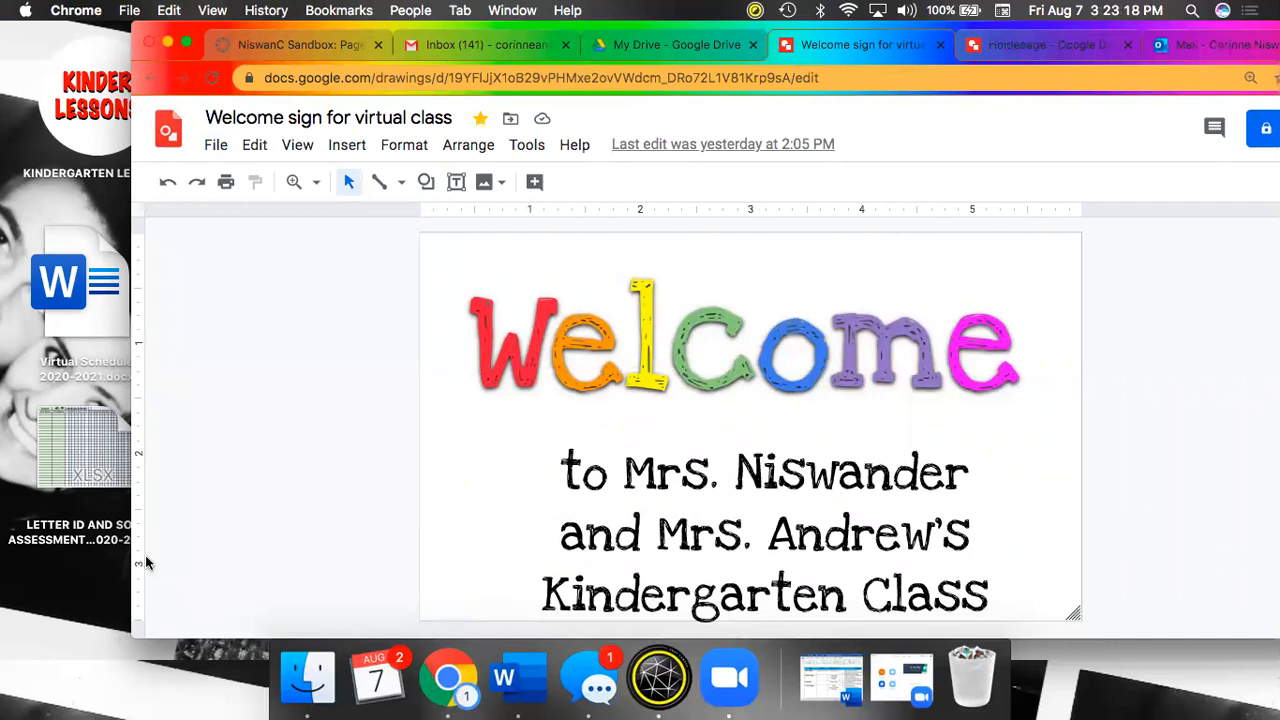
{"action": "left_click_drag", "start_coordinate": [197, 20], "coordinate": [271, 22]}
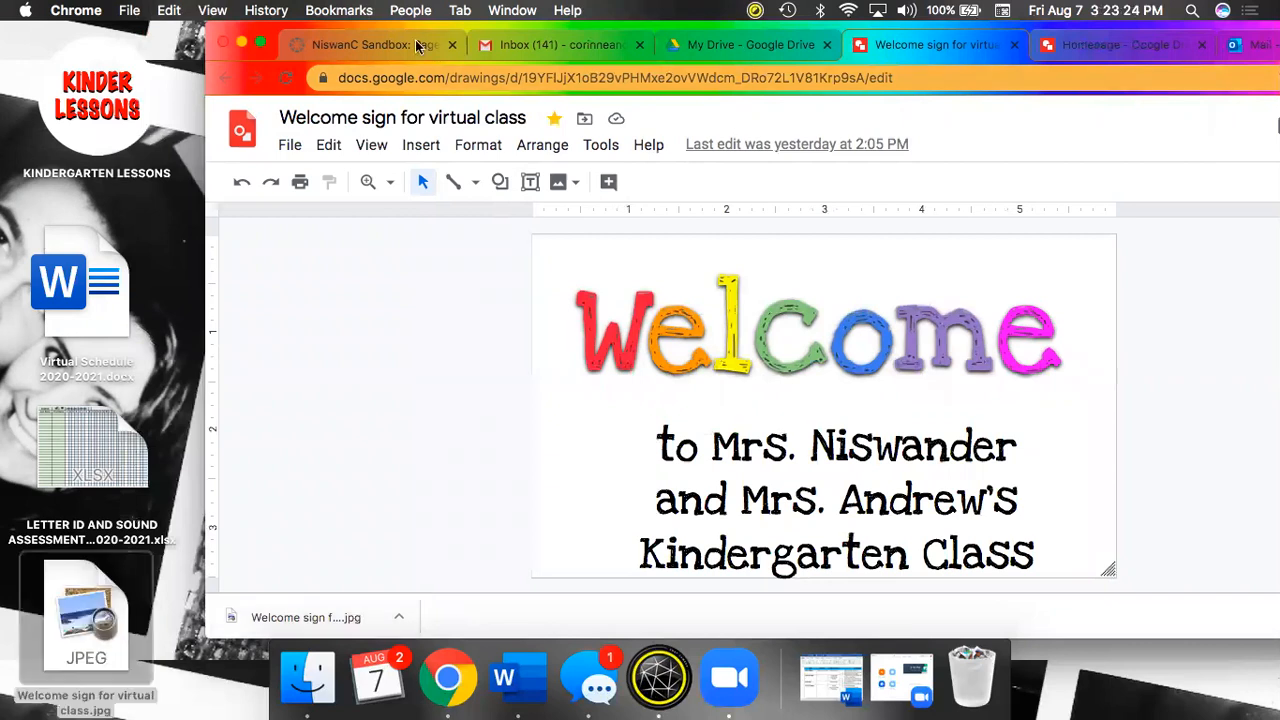
Return to the CANVAS Practice page and upload "Welcome sign for virtual class.jpg" from the desktop into its body
{"action": "key", "text": "super+1"}
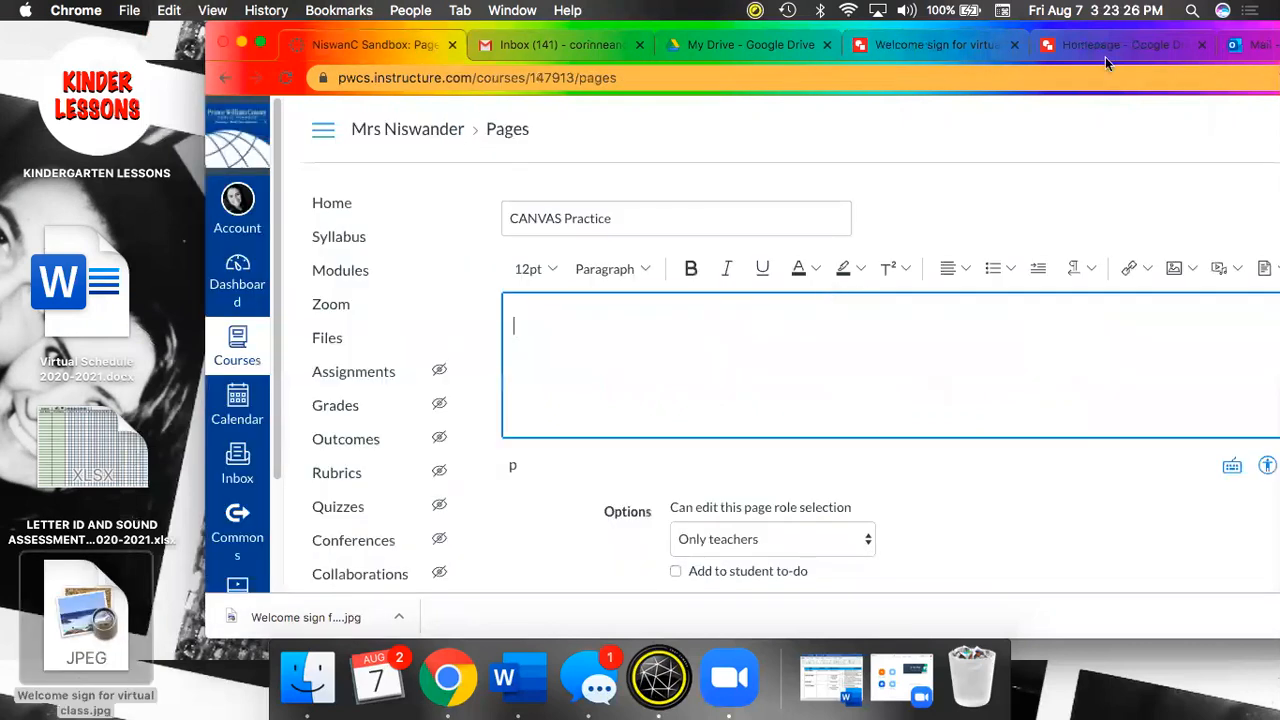
{"action": "left_click_drag", "start_coordinate": [1195, 30], "coordinate": [1109, 30]}
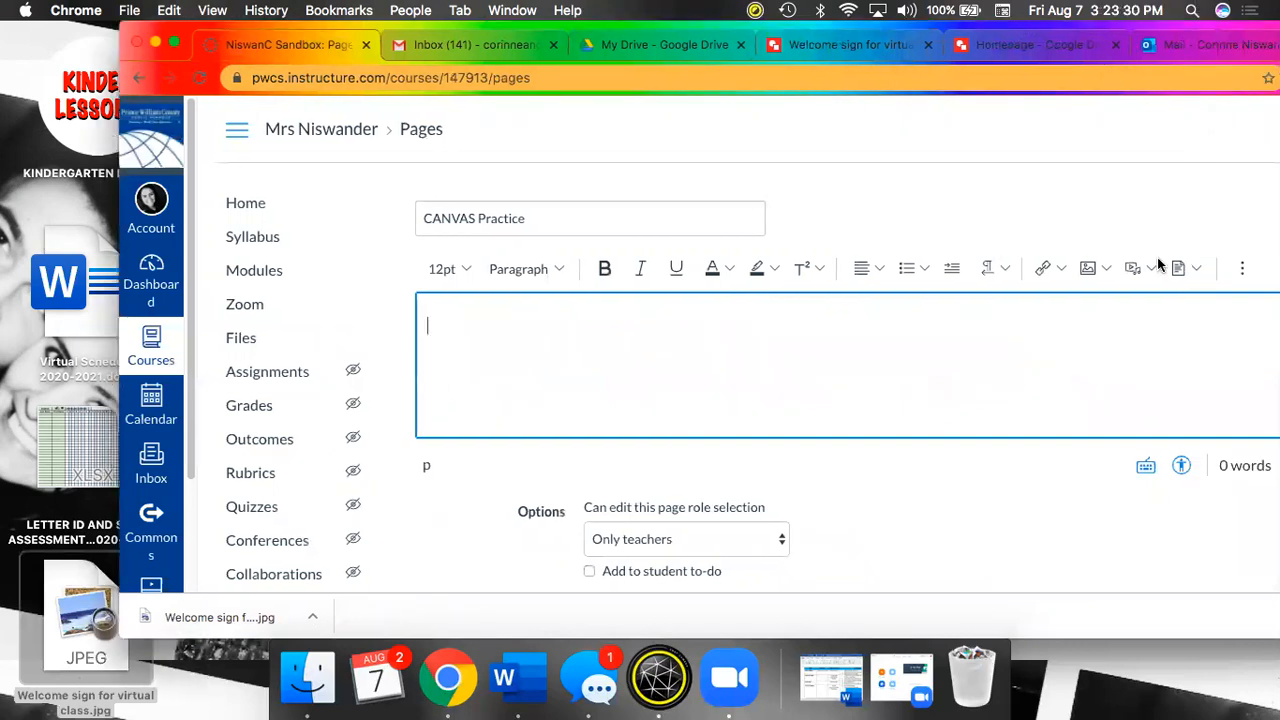
{"action": "left_click", "coordinate": [1090, 272]}
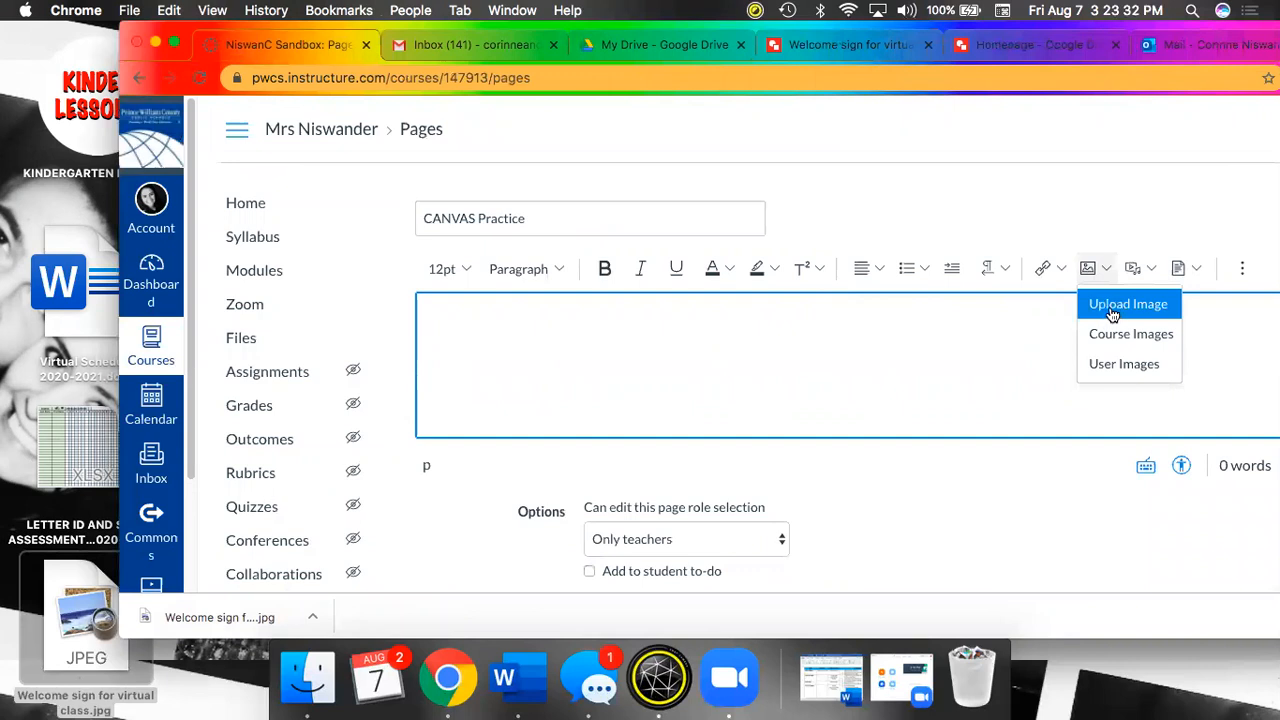
{"action": "left_click", "coordinate": [1128, 303]}
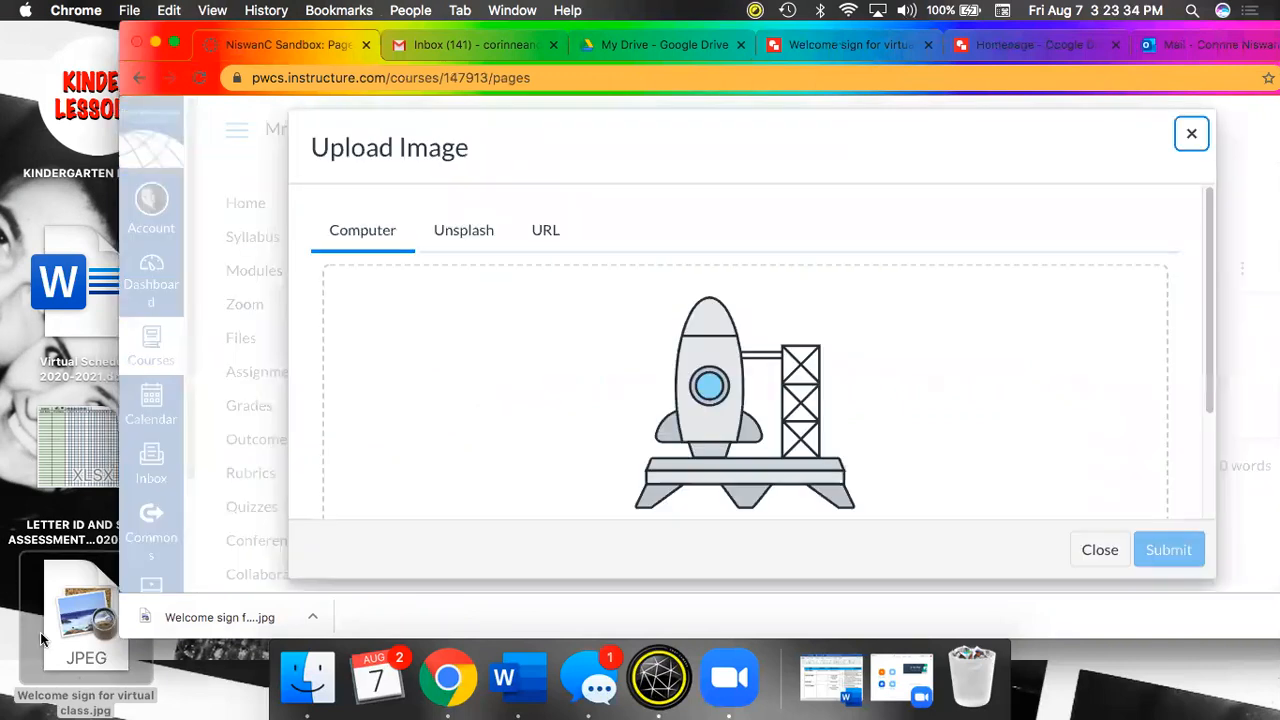
{"action": "left_click_drag", "start_coordinate": [684, 352], "coordinate": [686, 356]}
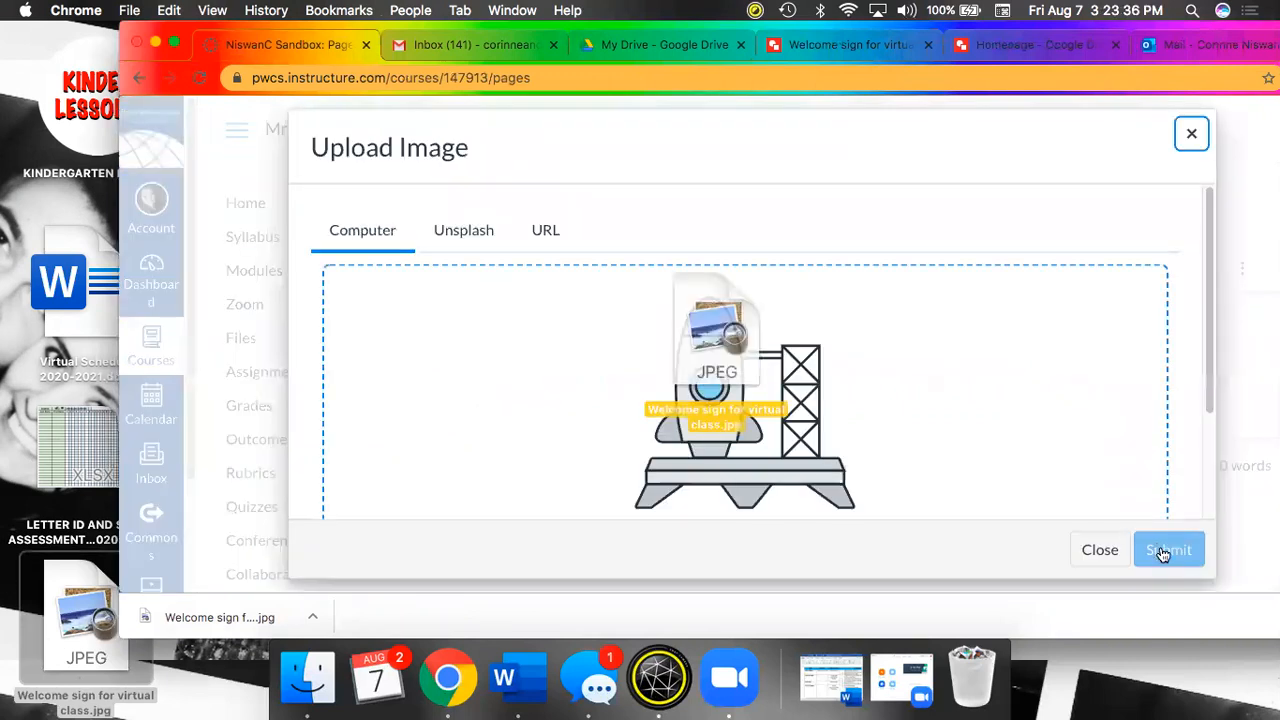
{"action": "left_click", "coordinate": [1164, 548]}
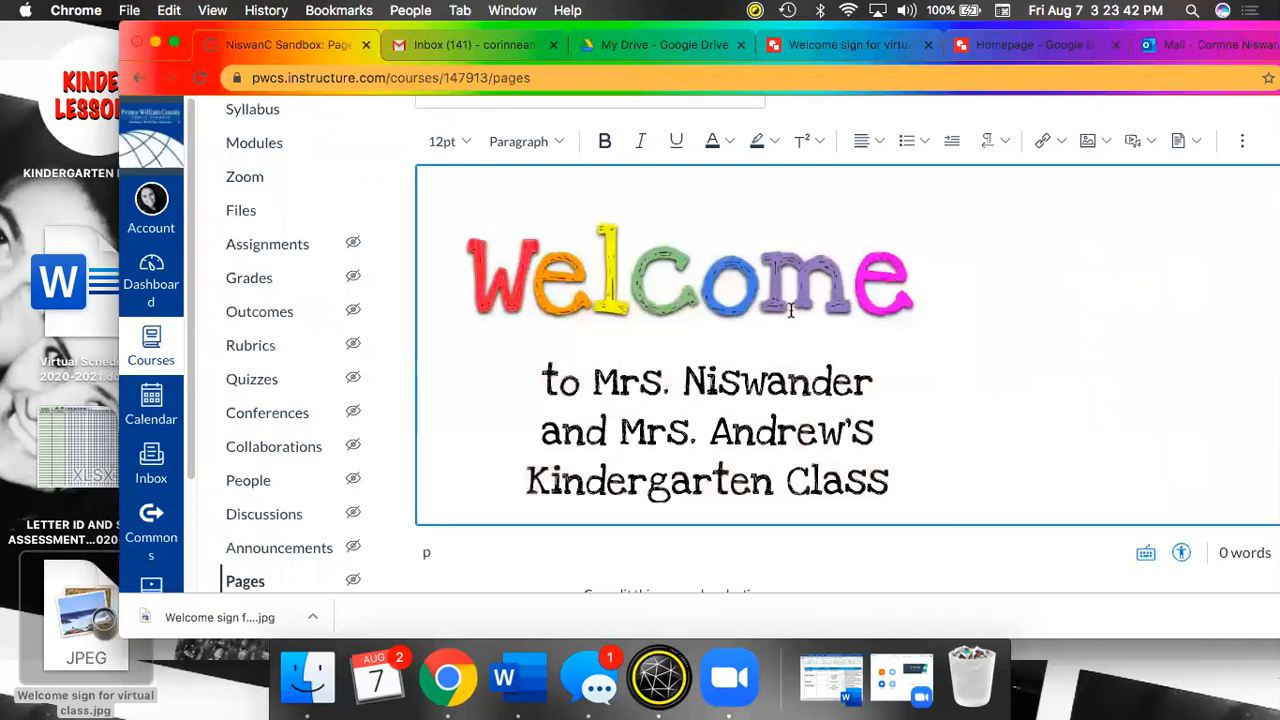
Center the welcome sign image on the page
{"action": "left_click", "coordinate": [790, 310]}
{"action": "left_click", "coordinate": [880, 142]}
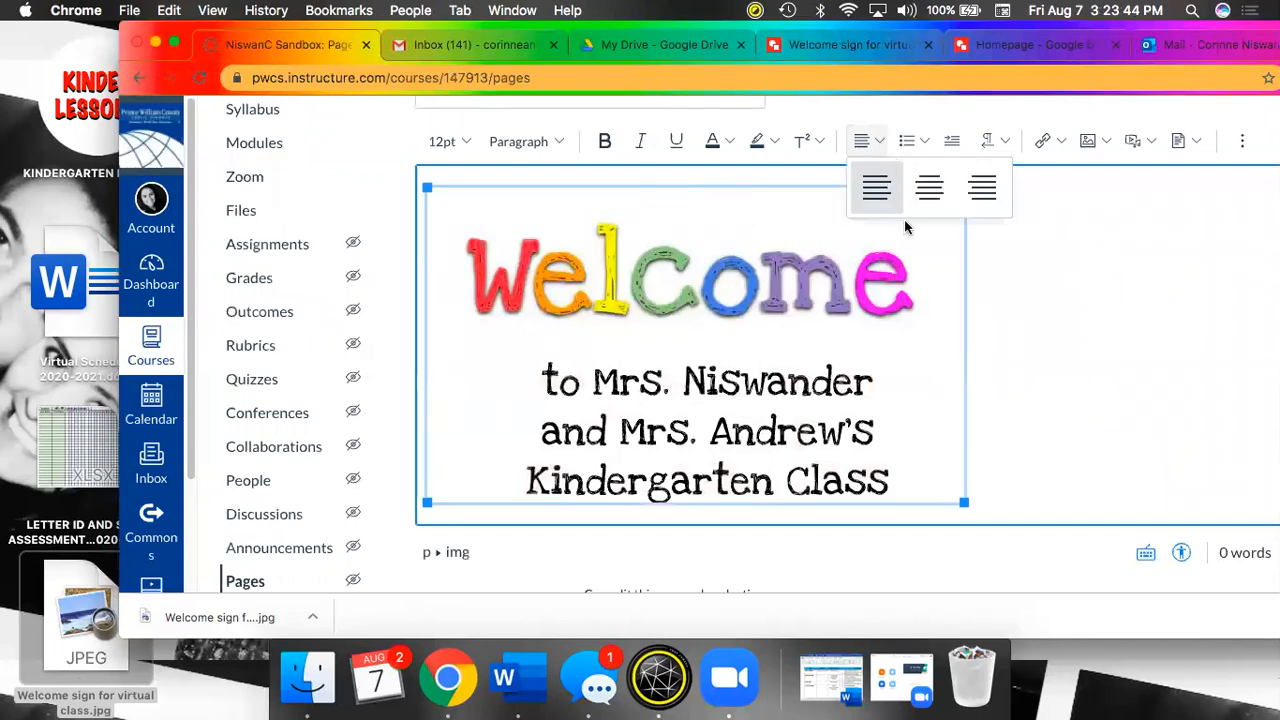
{"action": "left_click", "coordinate": [929, 187]}
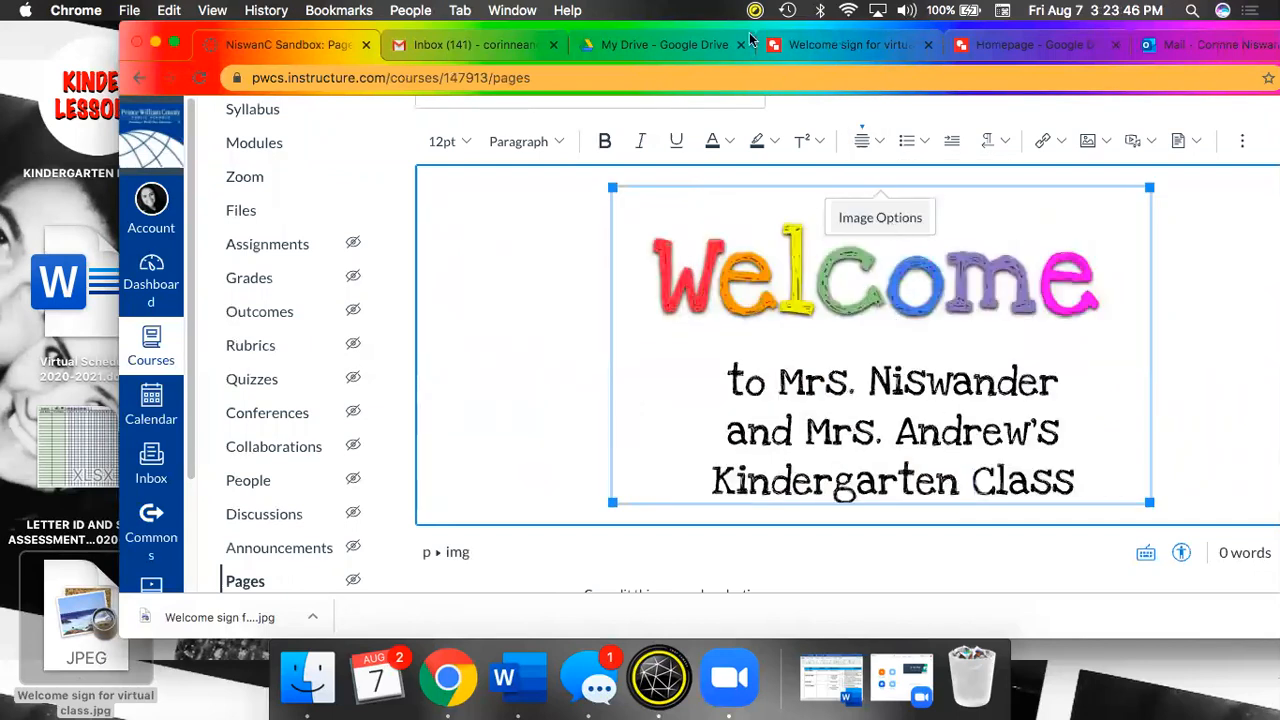
Enlarge the welcome sign image to a custom width of 700 in its image options
{"action": "left_click", "coordinate": [880, 218]}
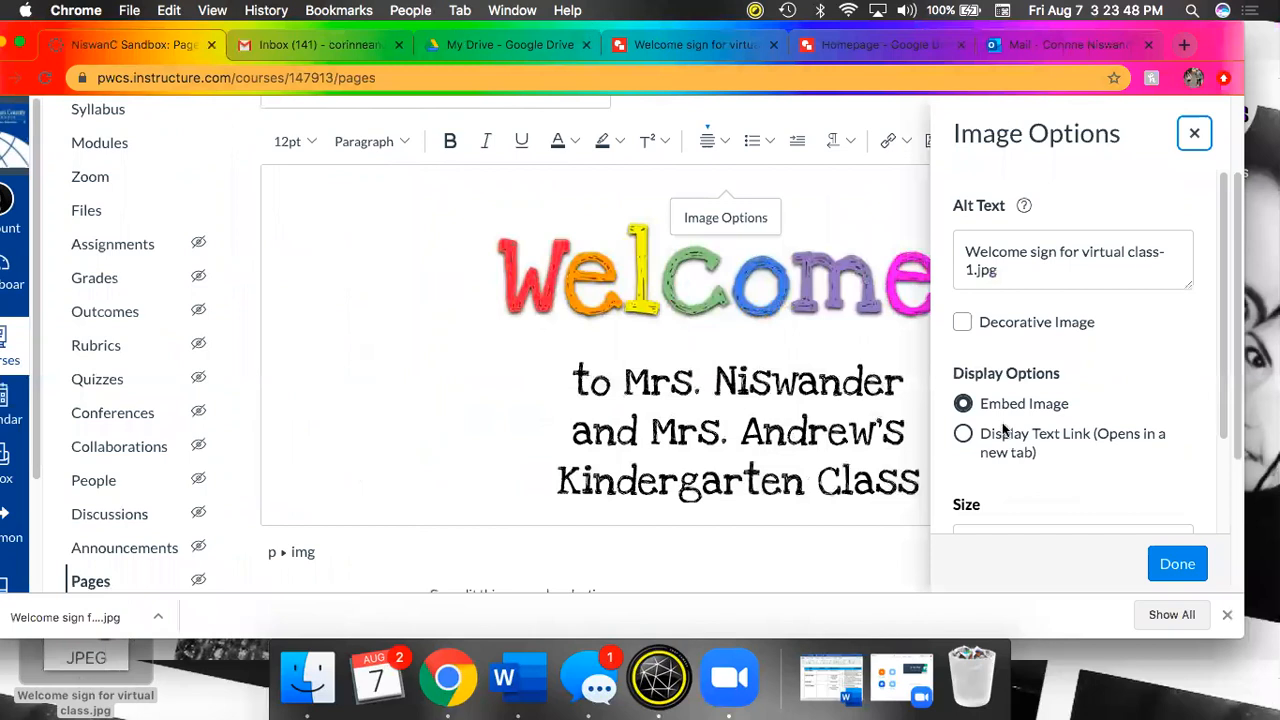
{"action": "scroll", "coordinate": [1003, 428], "scroll_direction": "down", "scroll_amount": 3}
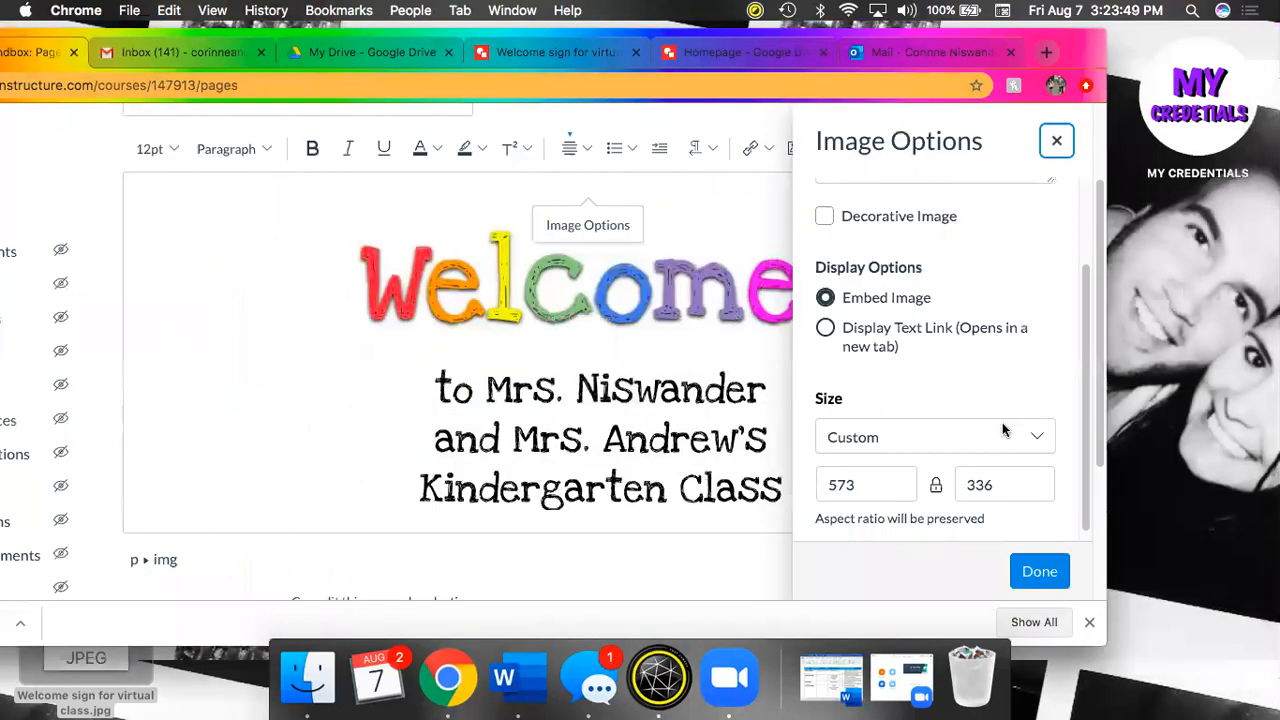
{"action": "double_click", "coordinate": [879, 468]}
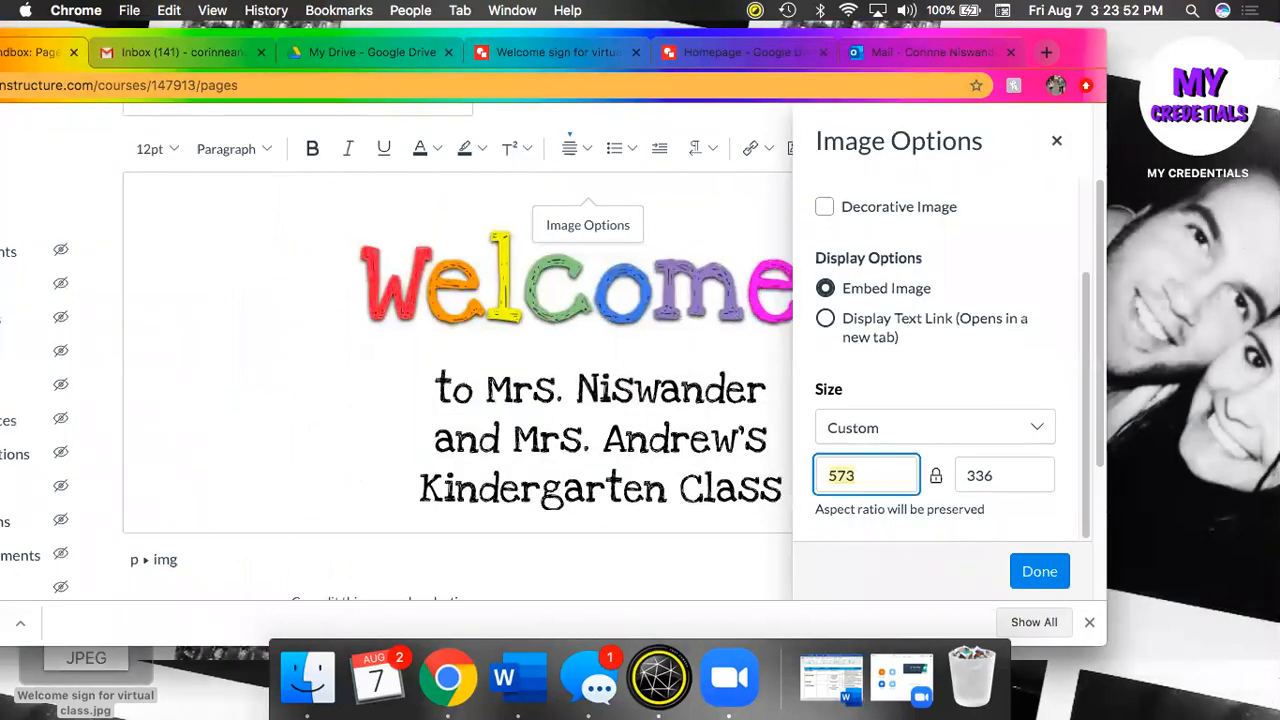
{"action": "type", "text": "700"}
{"action": "left_click", "coordinate": [1030, 570]}
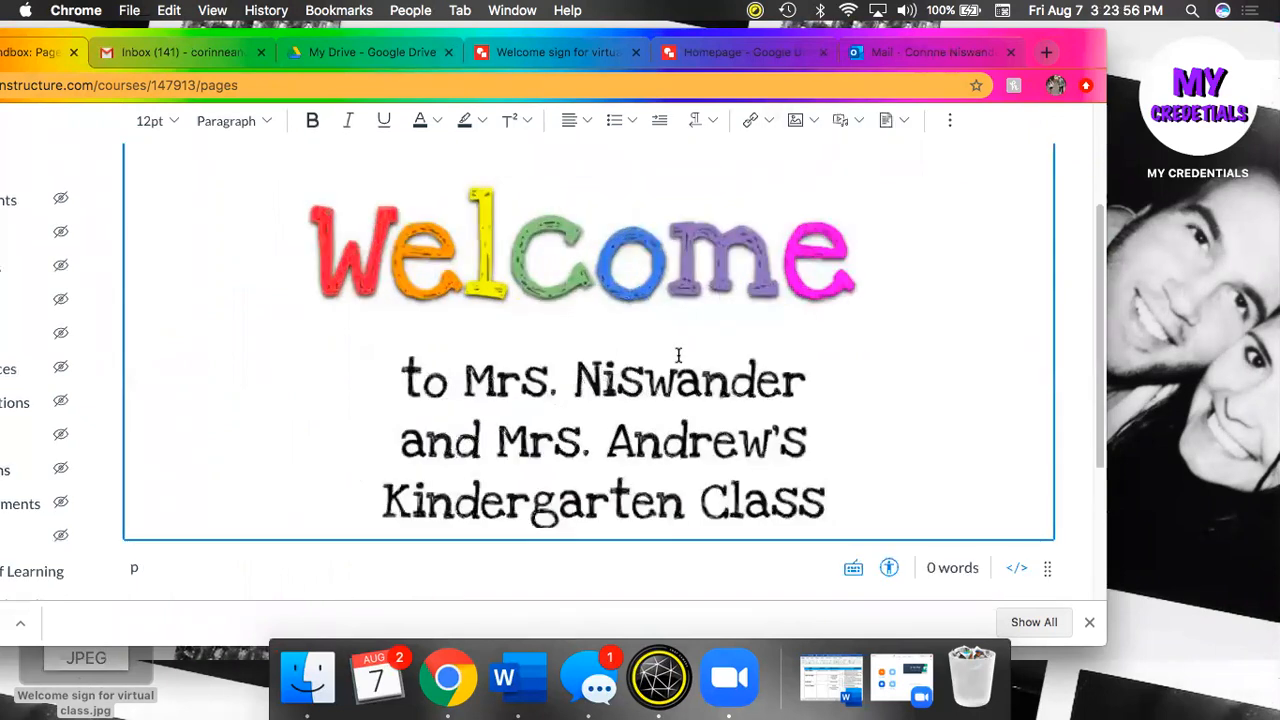
Shrink the welcome sign image, trying a custom width of 300 and applying a height of 100
{"action": "scroll", "coordinate": [678, 355], "scroll_direction": "up", "scroll_amount": 2}
{"action": "left_click", "coordinate": [582, 212]}
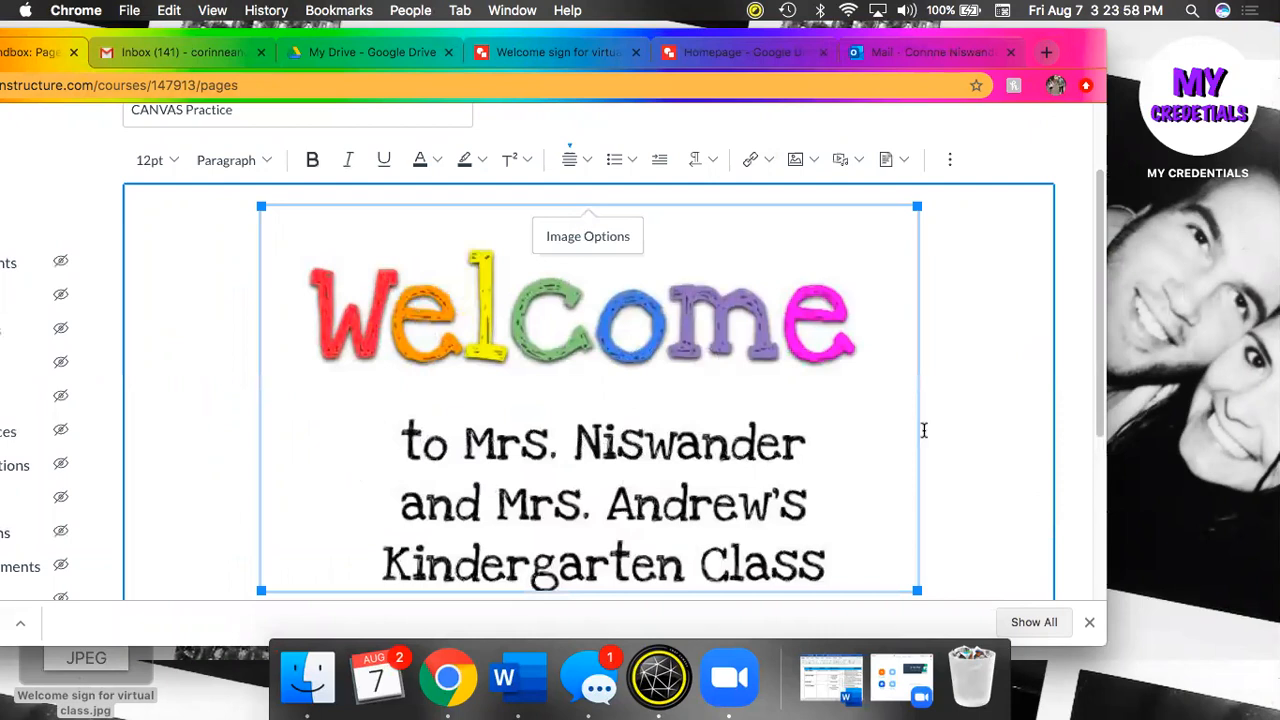
{"action": "scroll", "coordinate": [951, 440], "scroll_direction": "down", "scroll_amount": 3}
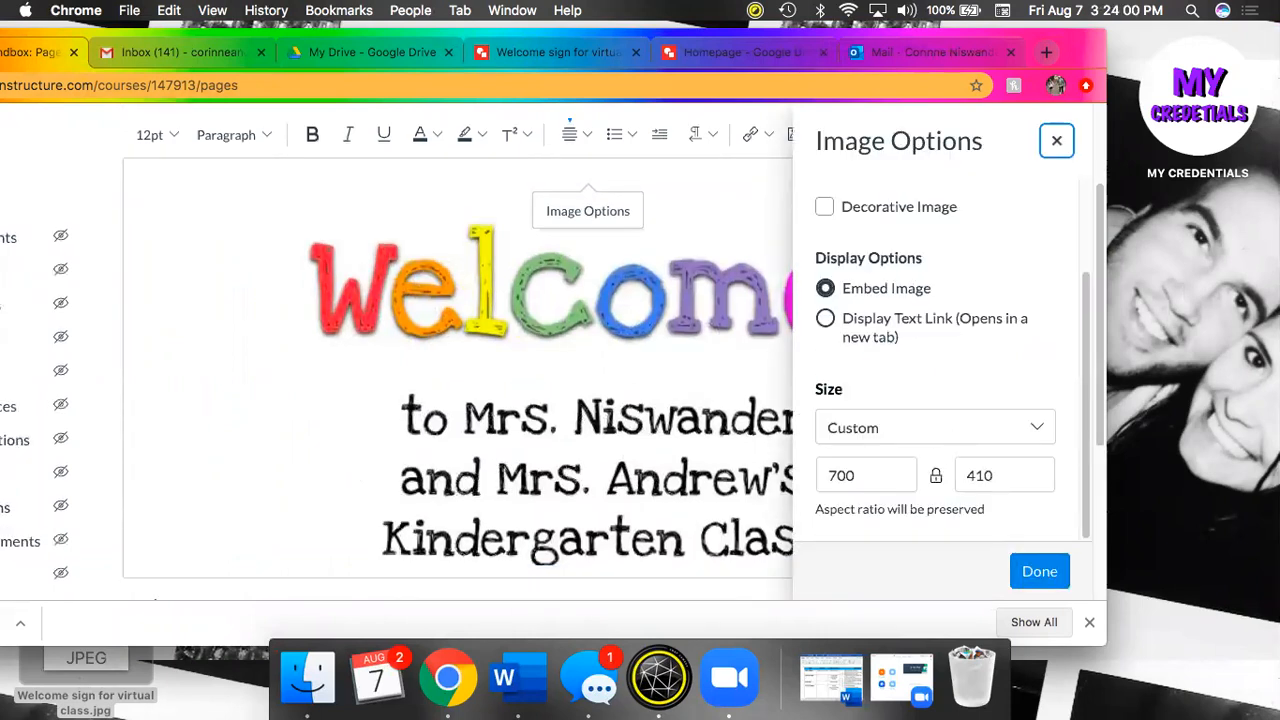
{"action": "double_click", "coordinate": [841, 475]}
{"action": "type", "text": "300"}
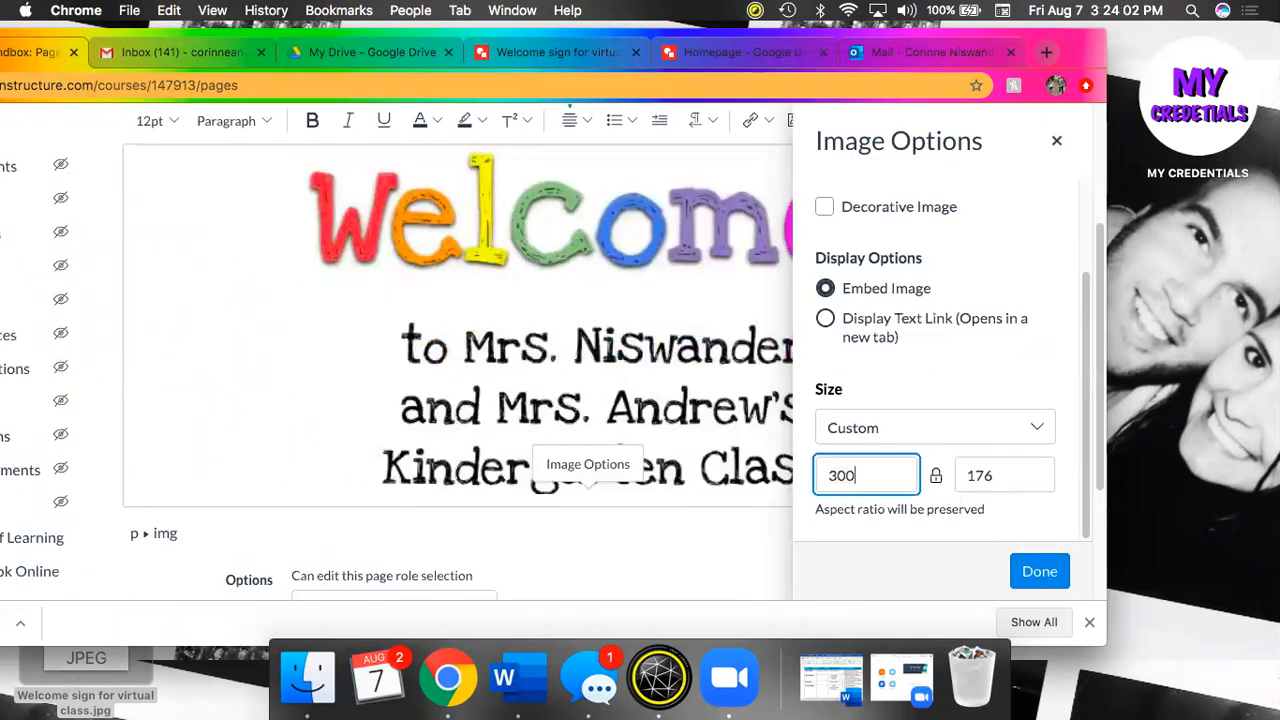
{"action": "key", "text": "Tab"}
{"action": "type", "text": "100"}
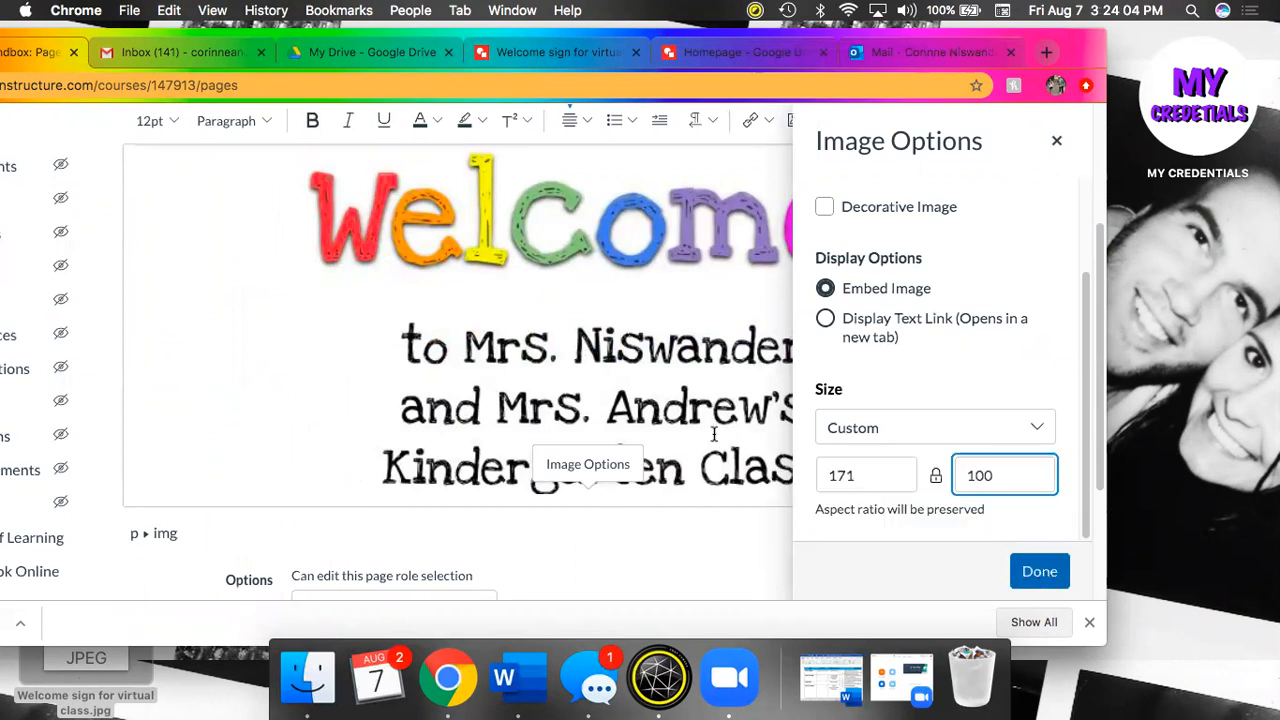
{"action": "key", "text": "Return"}
{"action": "scroll", "coordinate": [663, 306], "scroll_direction": "up", "scroll_amount": 3}
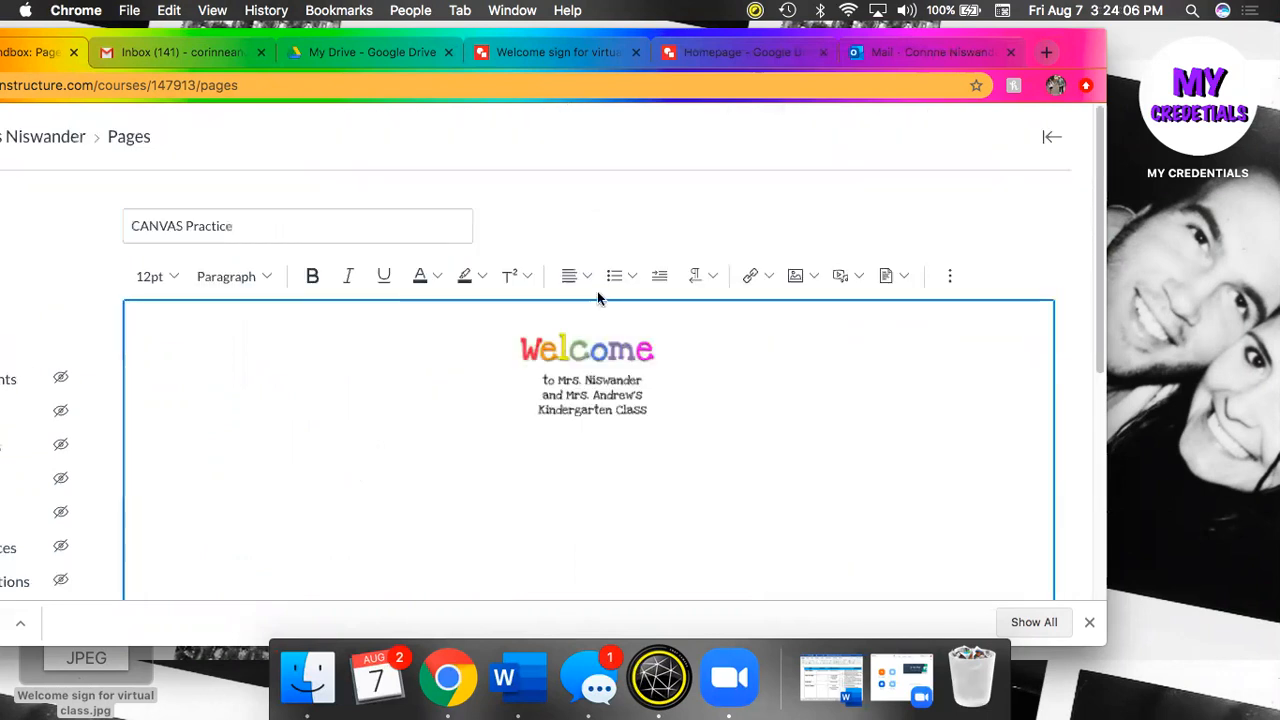
Enlarge the welcome sign image to a custom width of 500 in its image options
{"action": "left_click", "coordinate": [585, 330]}
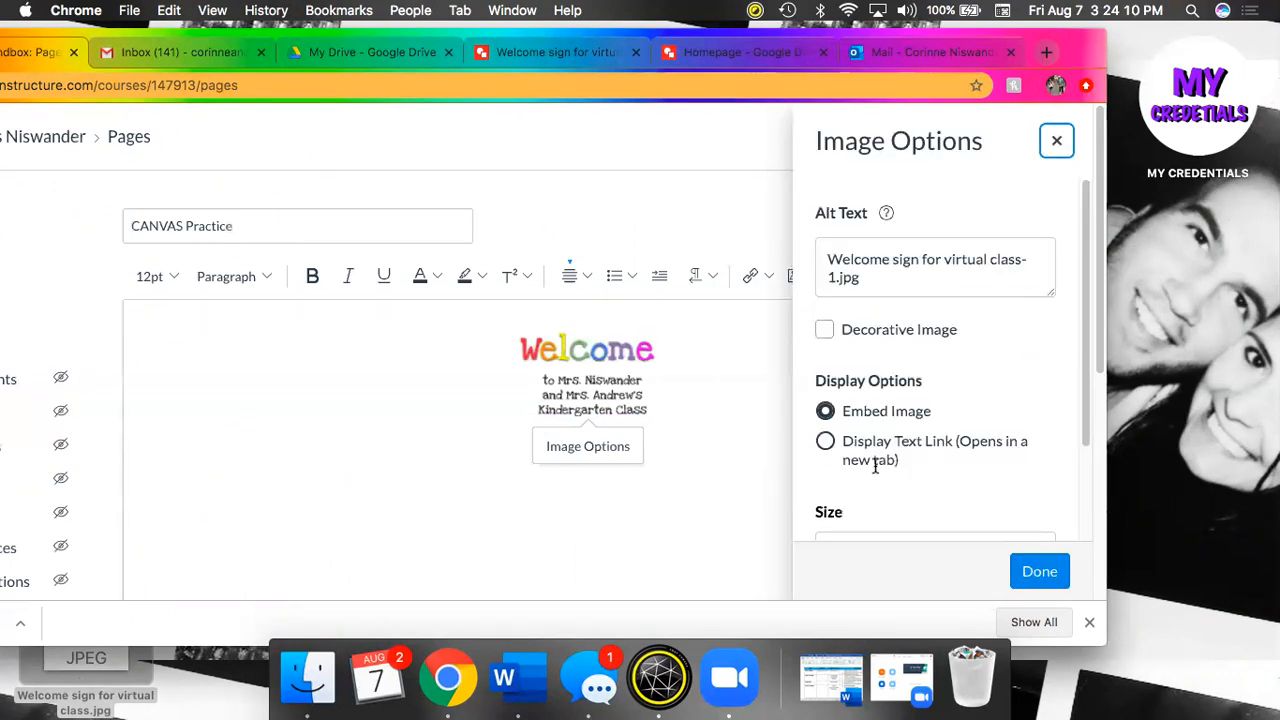
{"action": "scroll", "coordinate": [875, 466], "scroll_direction": "down", "scroll_amount": 3}
{"action": "double_click", "coordinate": [875, 466]}
{"action": "type", "text": "500"}
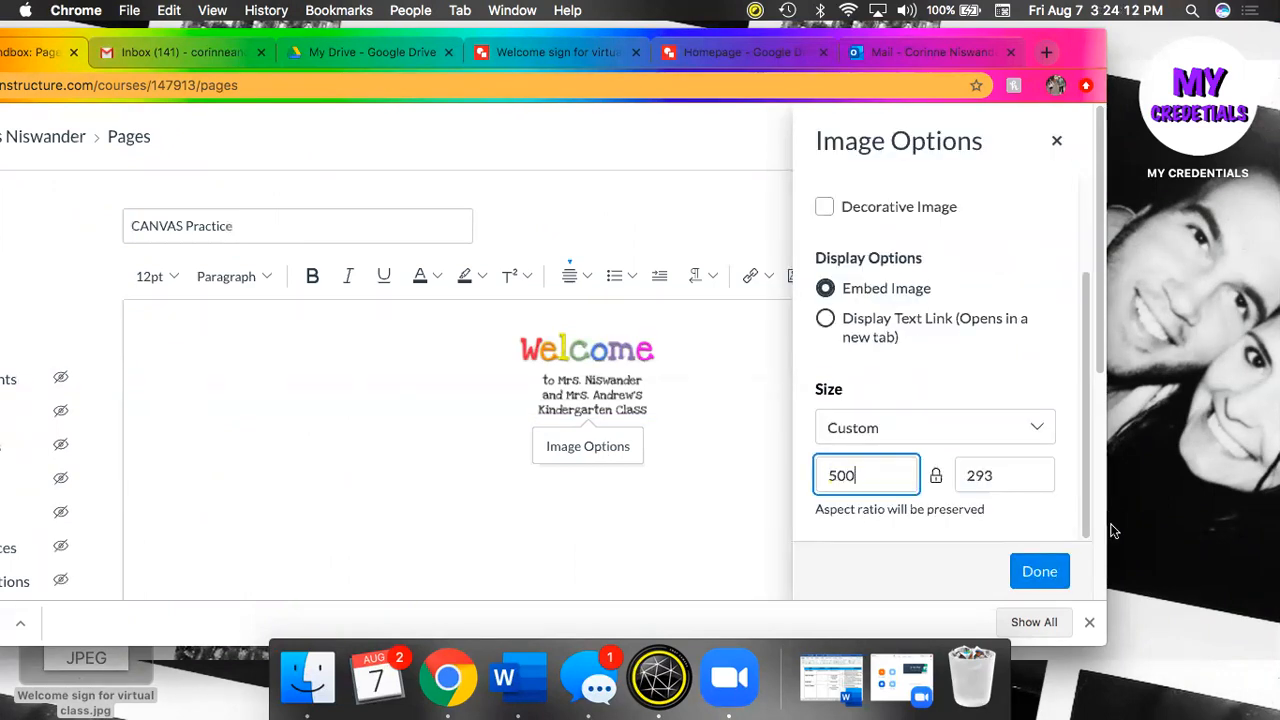
{"action": "left_click", "coordinate": [1039, 571]}
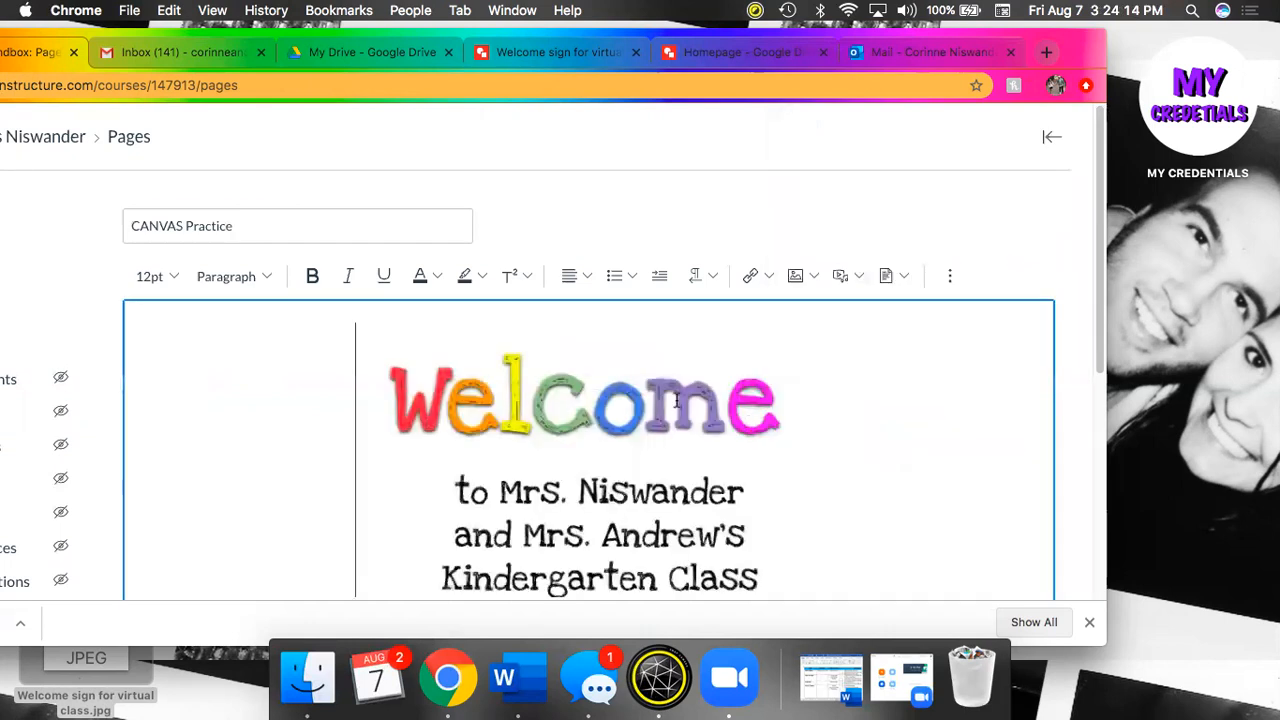
Add a new blank line after the welcome sign image in the page body
{"action": "scroll", "coordinate": [677, 401], "scroll_direction": "down", "scroll_amount": 3}
{"action": "scroll", "coordinate": [566, 408], "scroll_direction": "down", "scroll_amount": 2}
{"action": "left_click", "coordinate": [789, 381]}
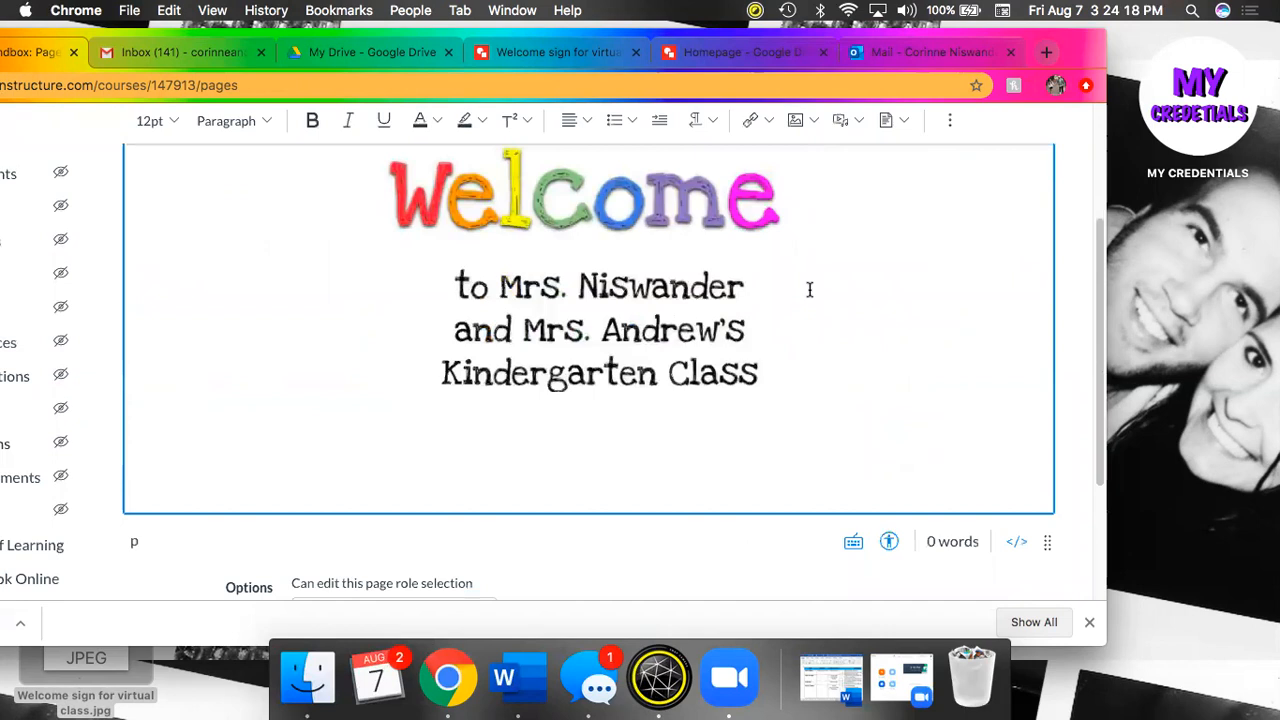
{"action": "key", "text": "Return"}
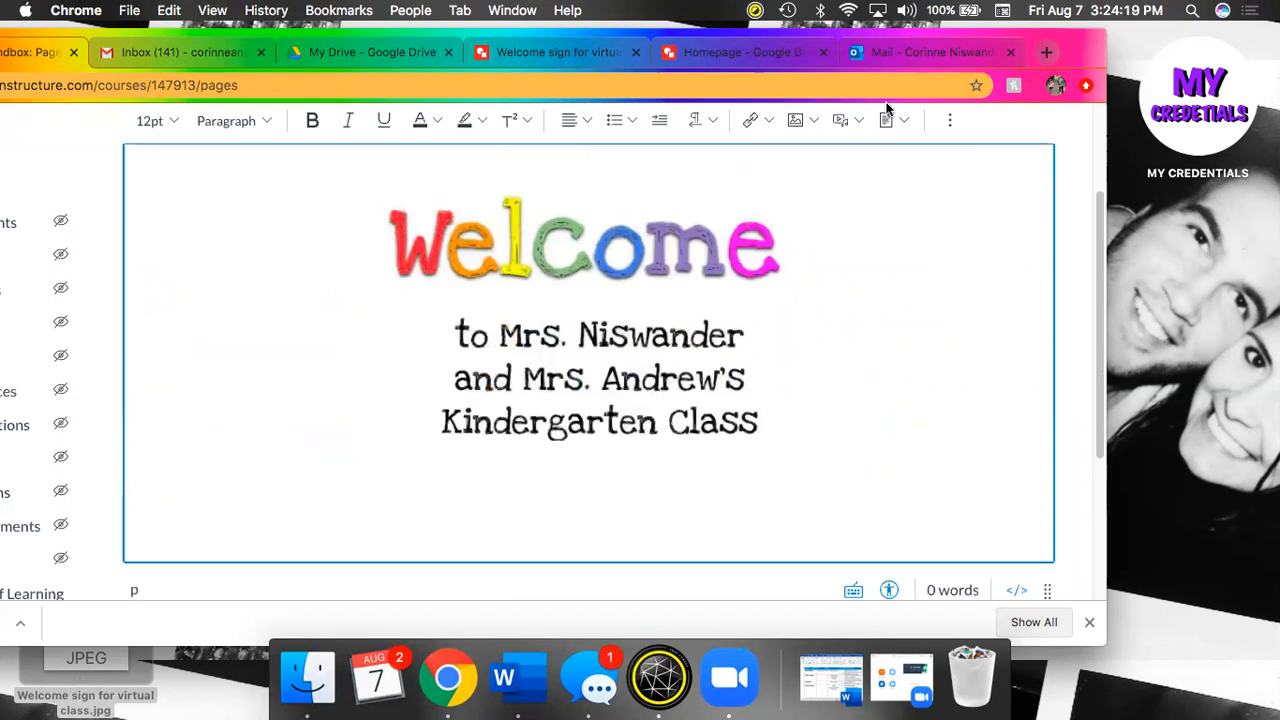
Close the Homepage drawing and open "Writing Subject Button for Canvas" from My Drive in Google Drive
{"action": "left_click", "coordinate": [760, 52]}
{"action": "left_click", "coordinate": [823, 52]}
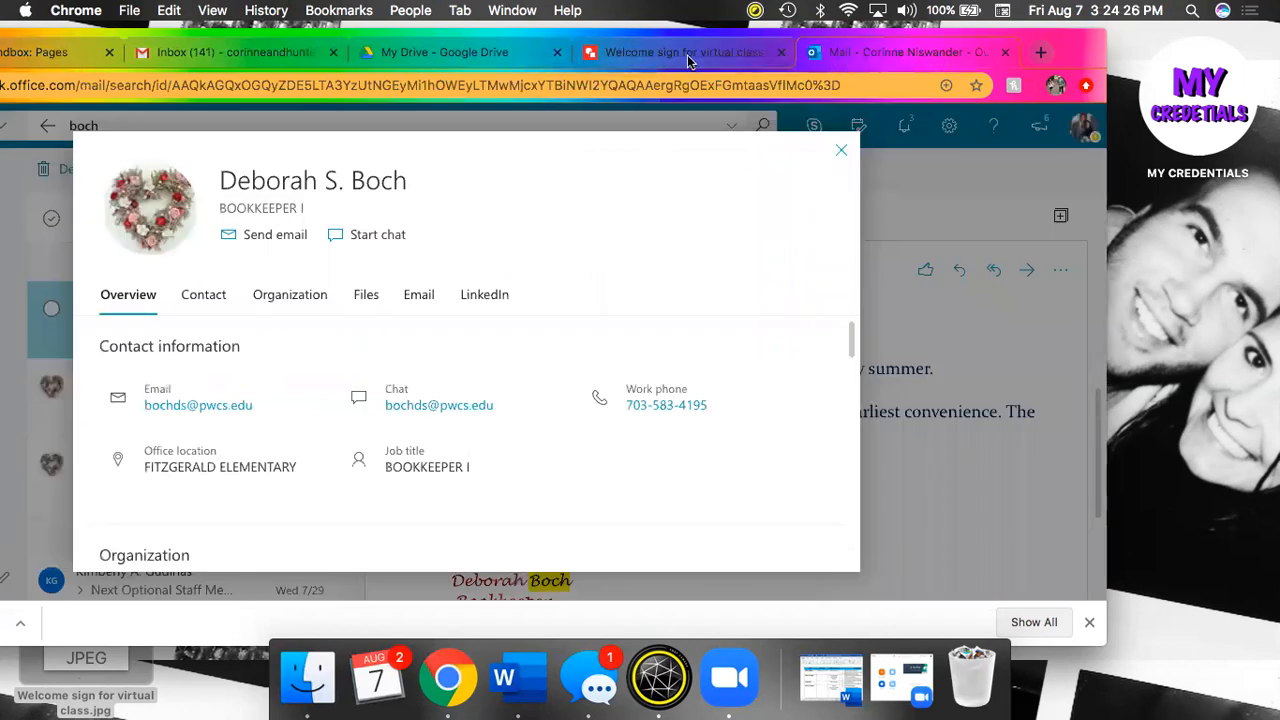
{"action": "left_click", "coordinate": [688, 62]}
{"action": "left_click", "coordinate": [490, 55]}
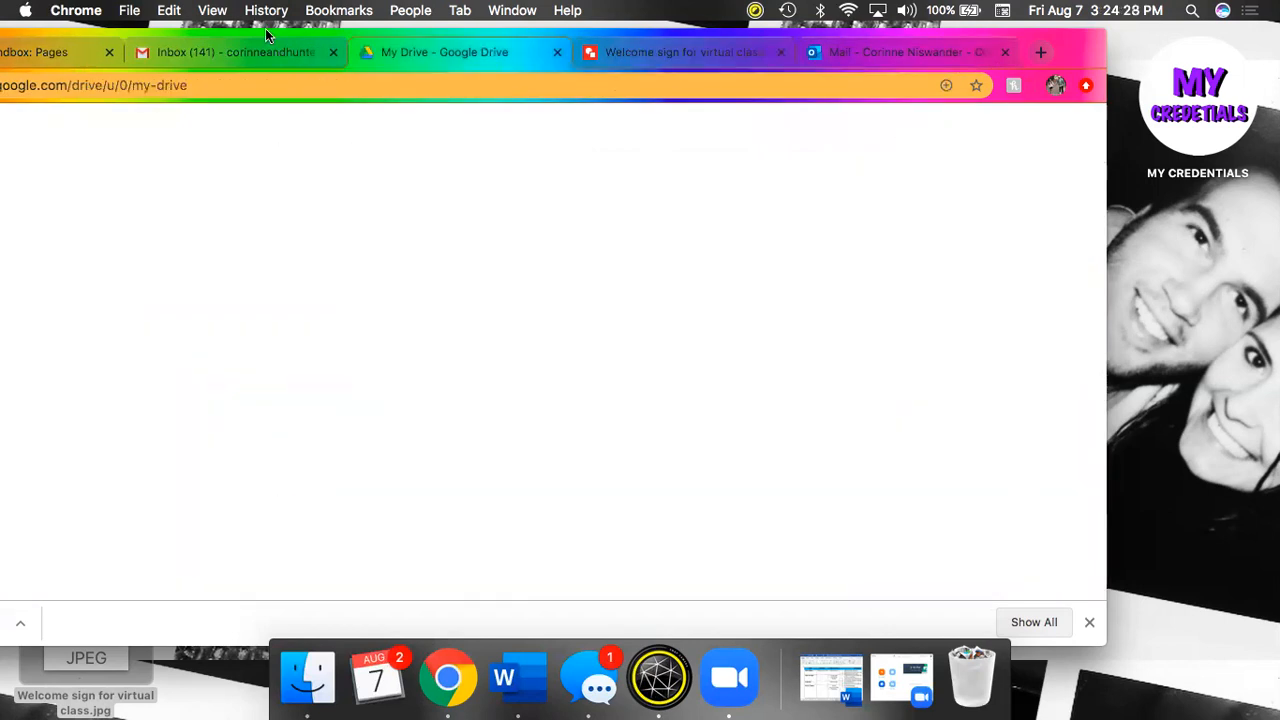
{"action": "left_click_drag", "start_coordinate": [266, 35], "coordinate": [521, 40]}
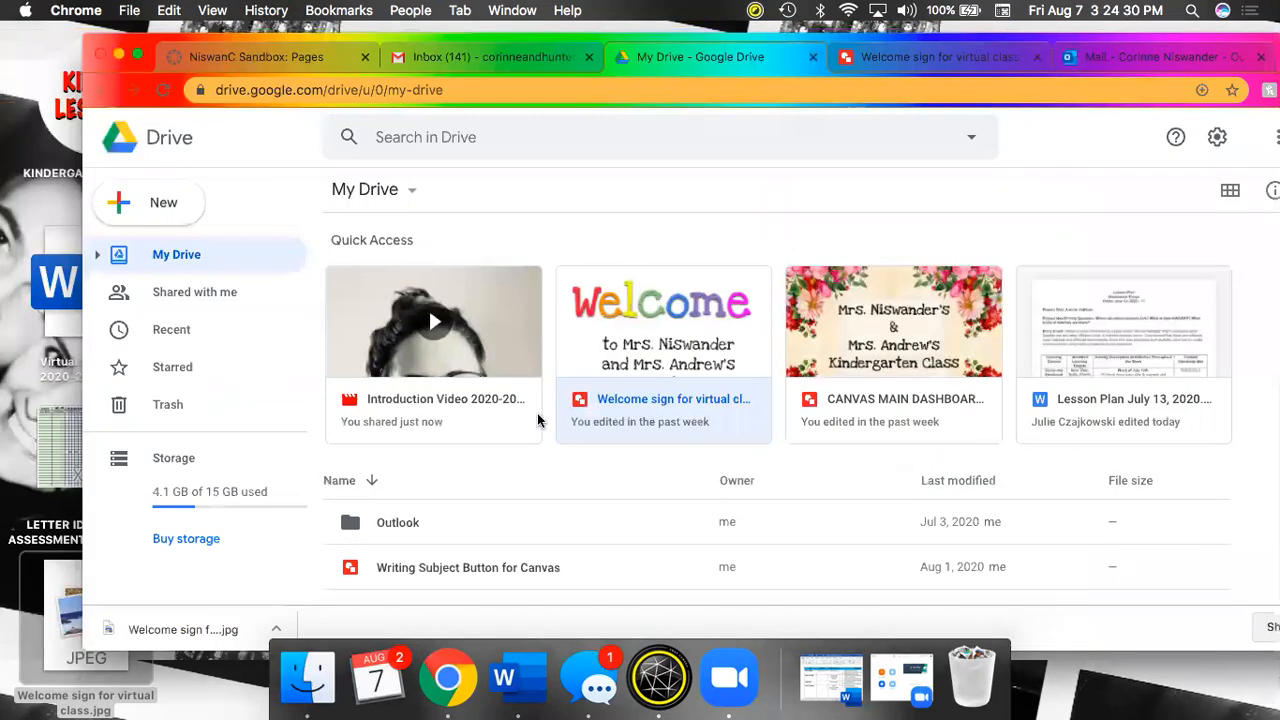
{"action": "scroll", "coordinate": [735, 310], "scroll_direction": "down", "scroll_amount": 3}
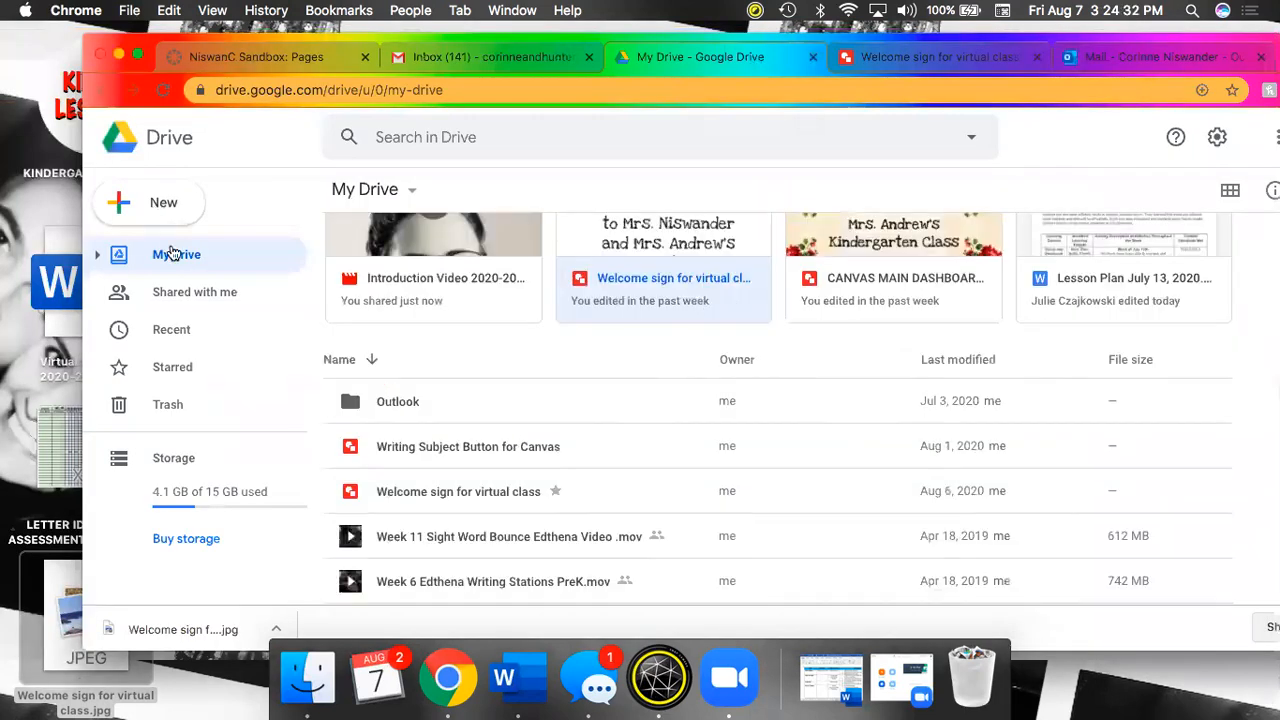
{"action": "left_click", "coordinate": [490, 450]}
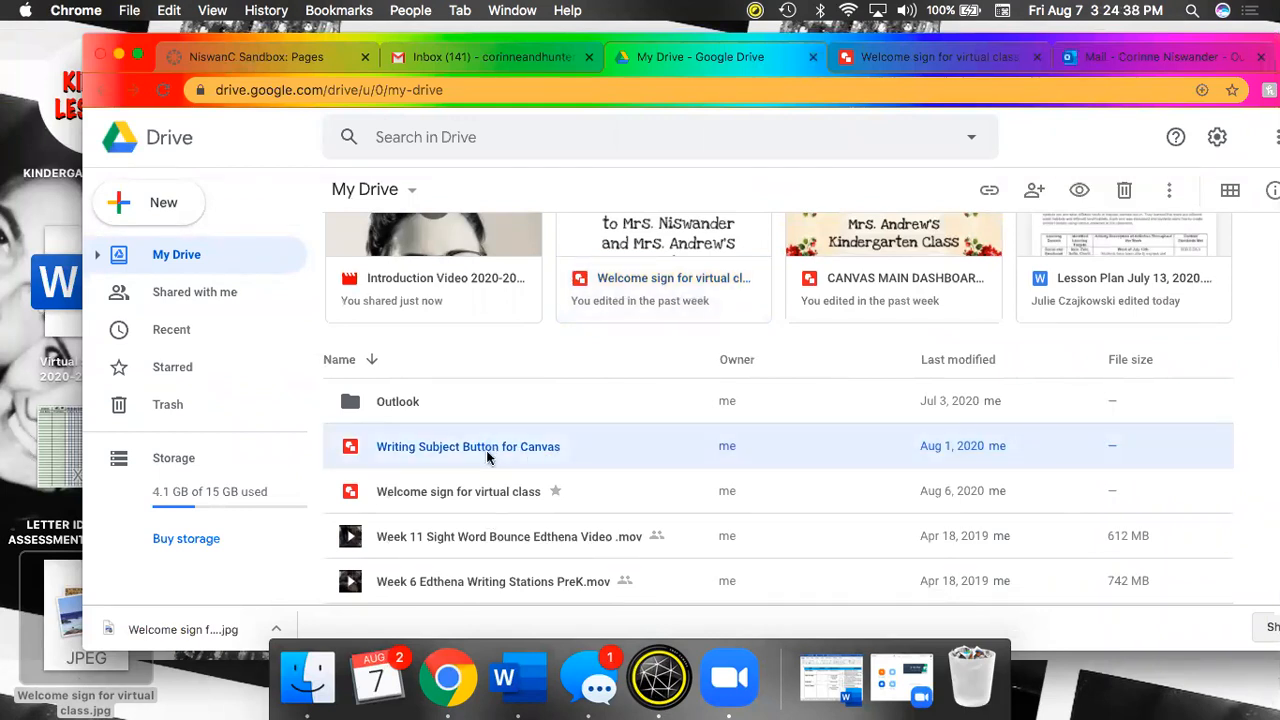
{"action": "double_click", "coordinate": [490, 450]}
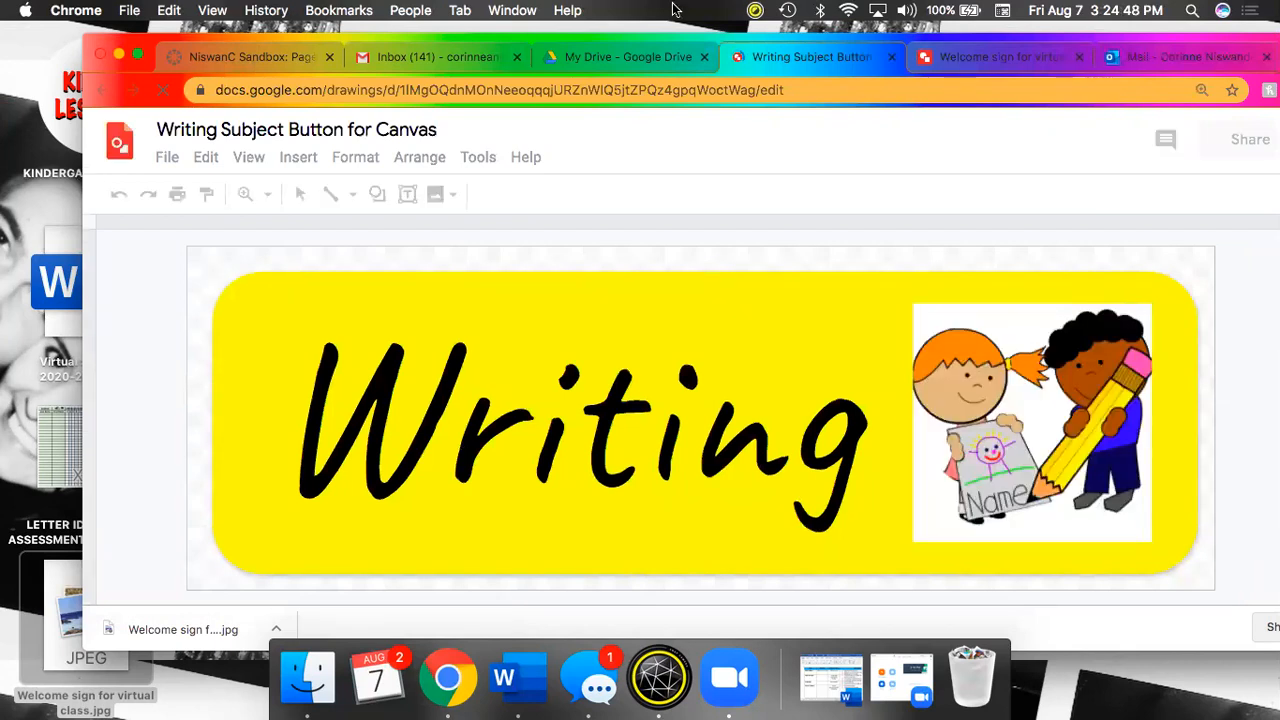
Look through the basic shapes available for insertion, including the rounded rectangle, and examine the button's Writing text box
{"action": "left_click_drag", "start_coordinate": [682, 34], "coordinate": [630, 8]}
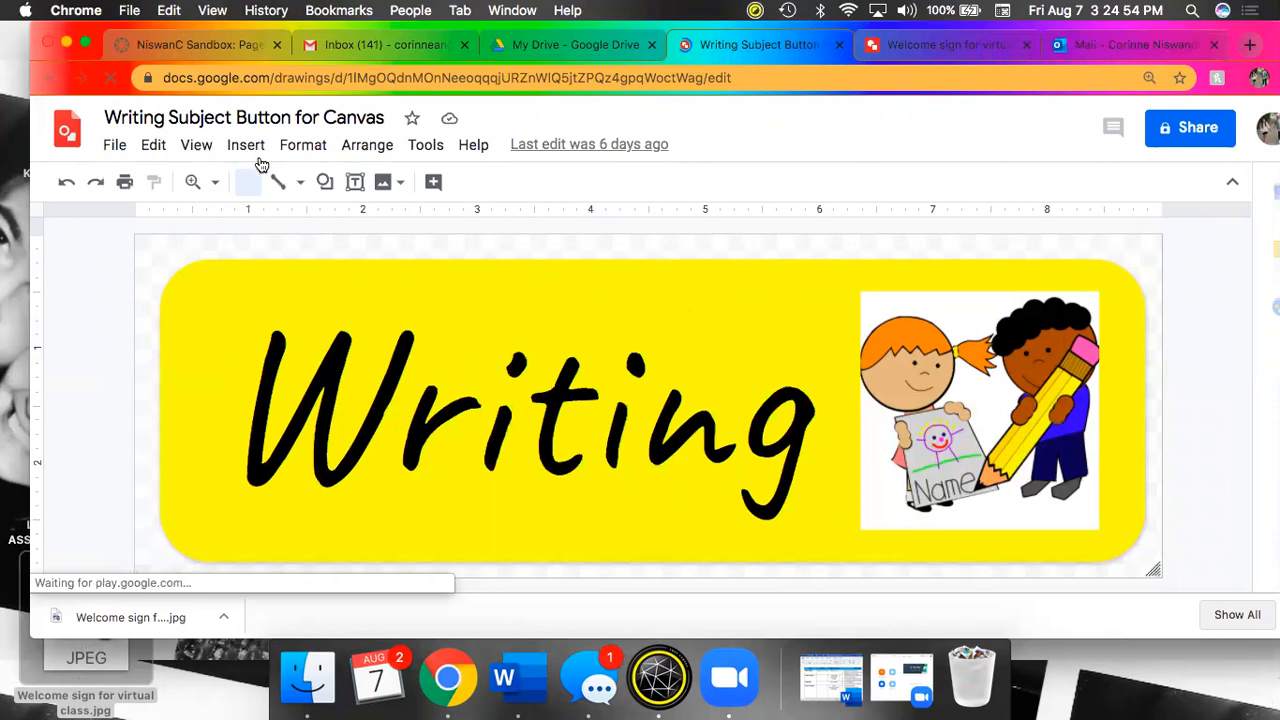
{"action": "left_click", "coordinate": [248, 146]}
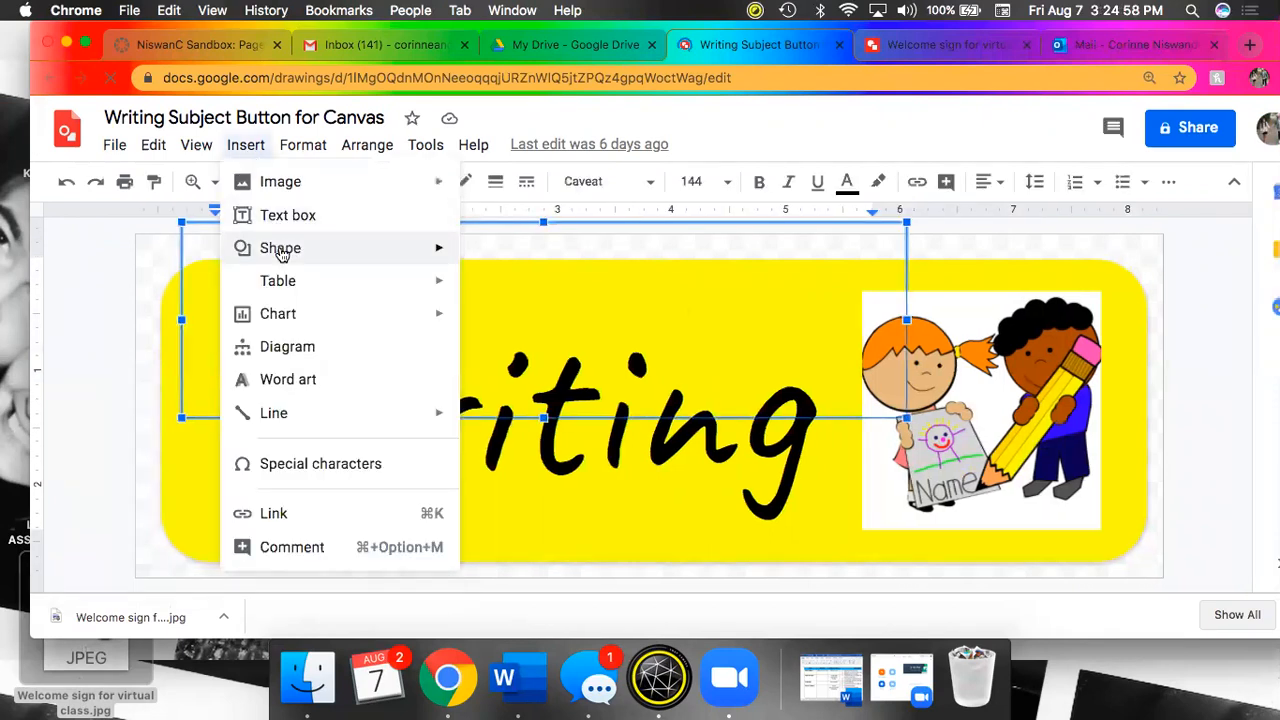
{"action": "left_click", "coordinate": [281, 252]}
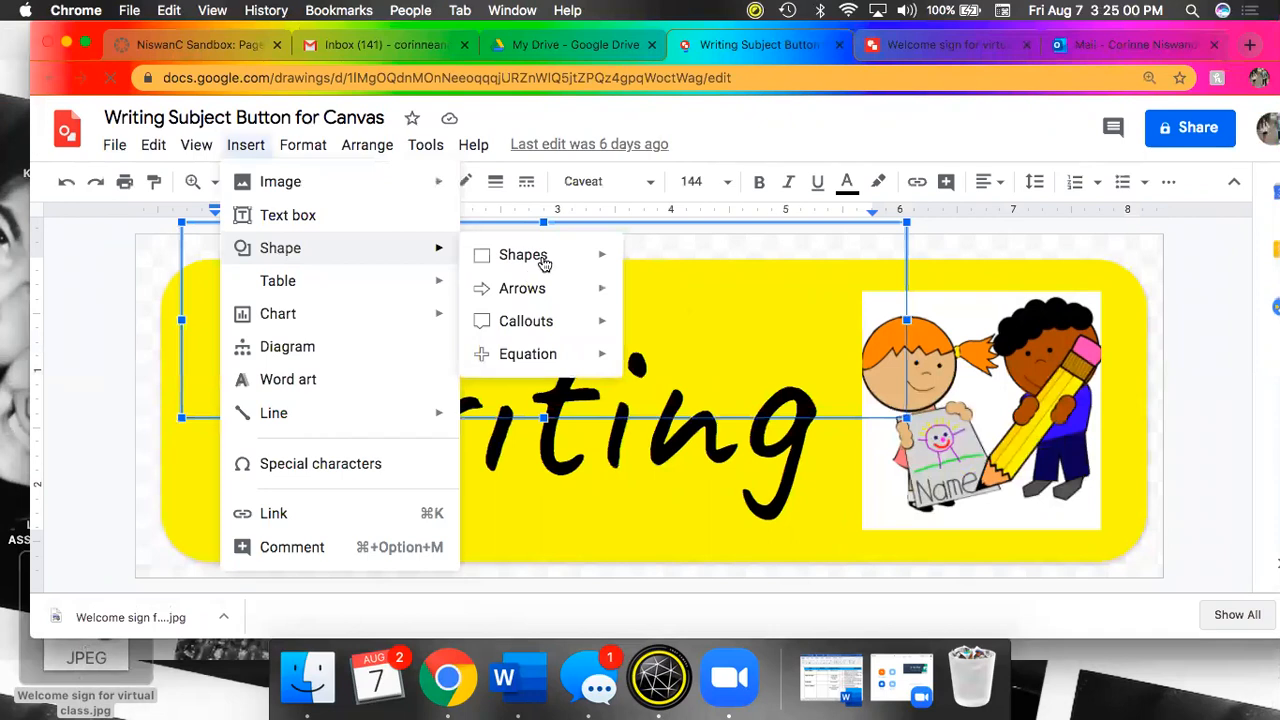
{"action": "mouse_move", "coordinate": [594, 256]}
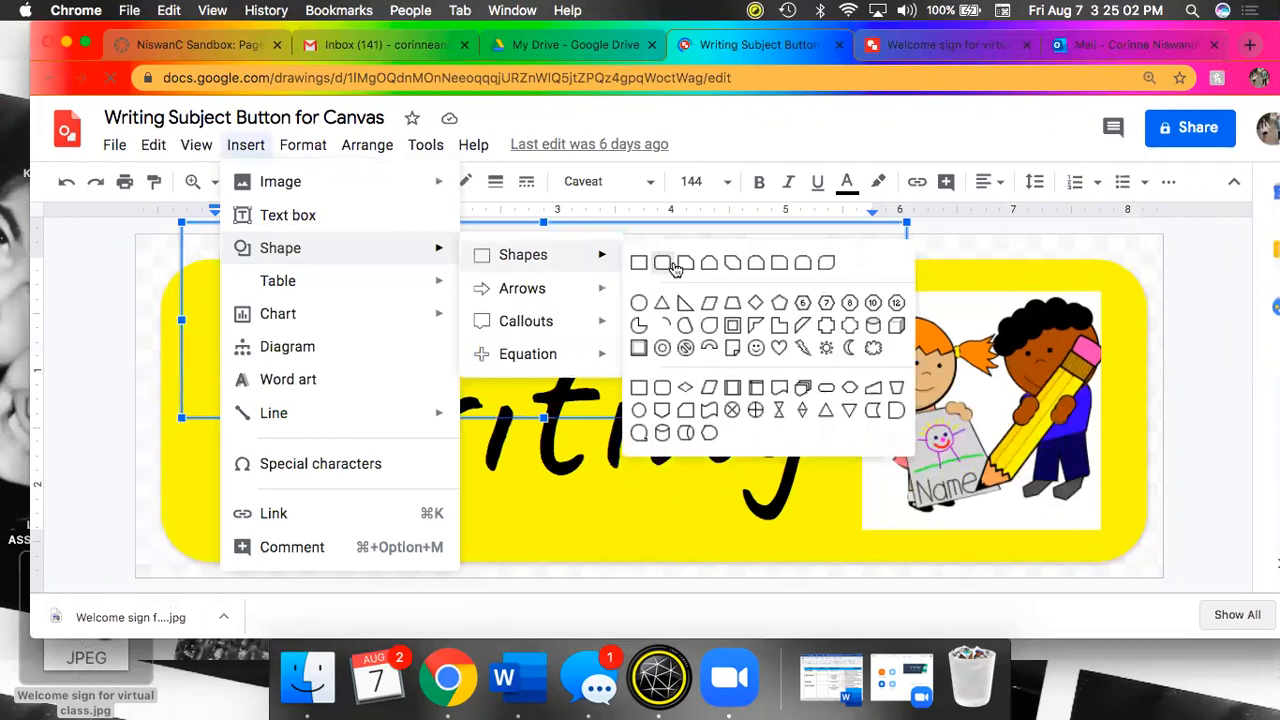
{"action": "left_click", "coordinate": [946, 383]}
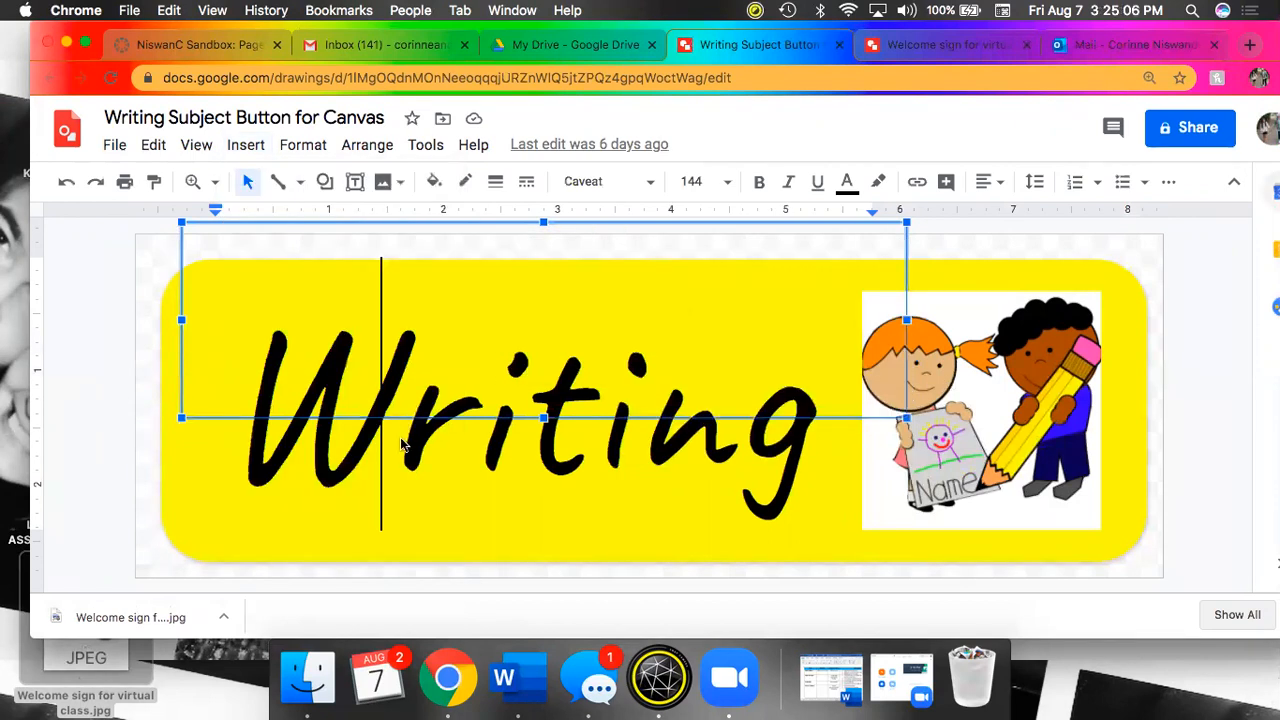
{"action": "key", "text": "Escape"}
{"action": "key", "text": "Escape"}
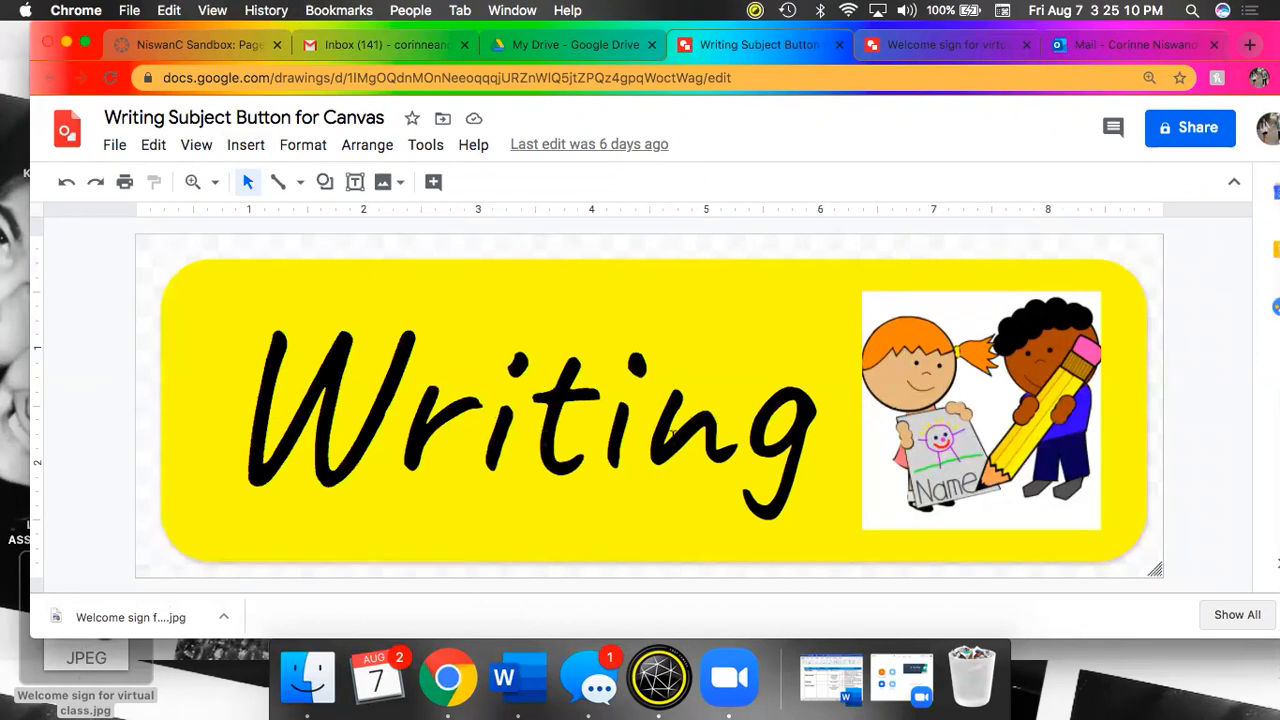
{"action": "left_click", "coordinate": [672, 434]}
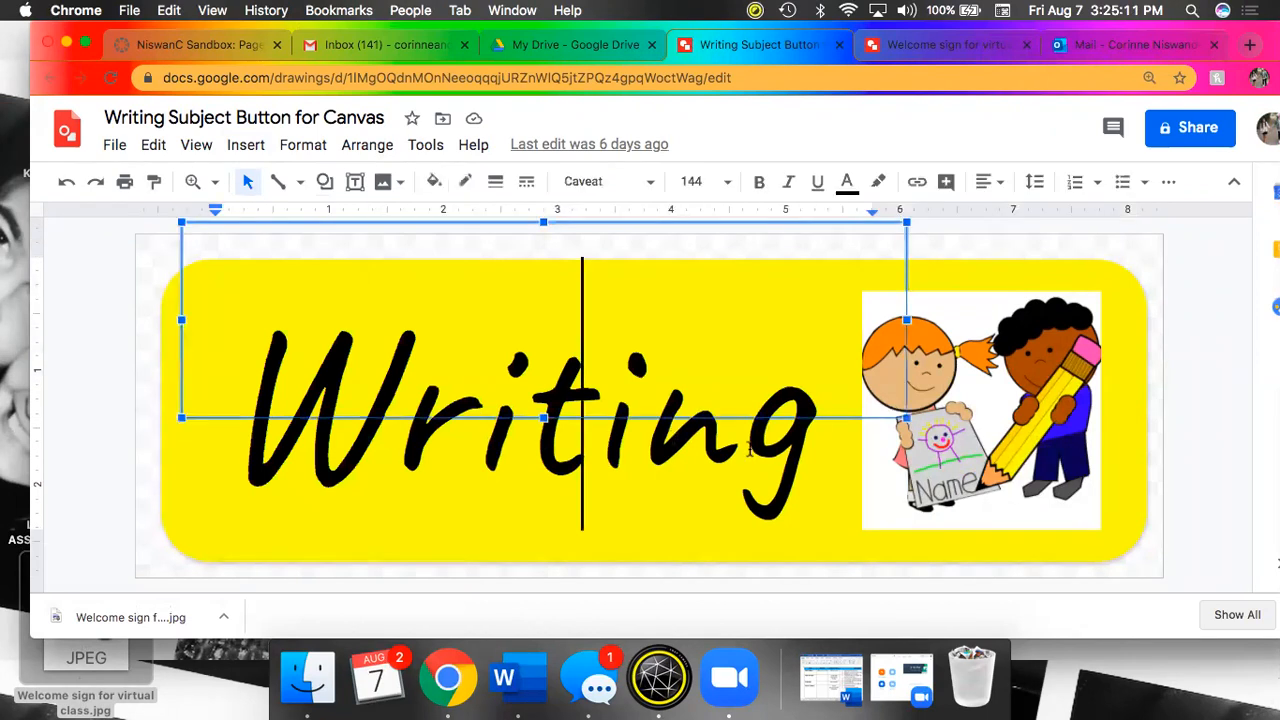
Replace the picture of the two children with a photo of graphite pencils found by a web image search for "pencils"
{"action": "left_click", "coordinate": [993, 416]}
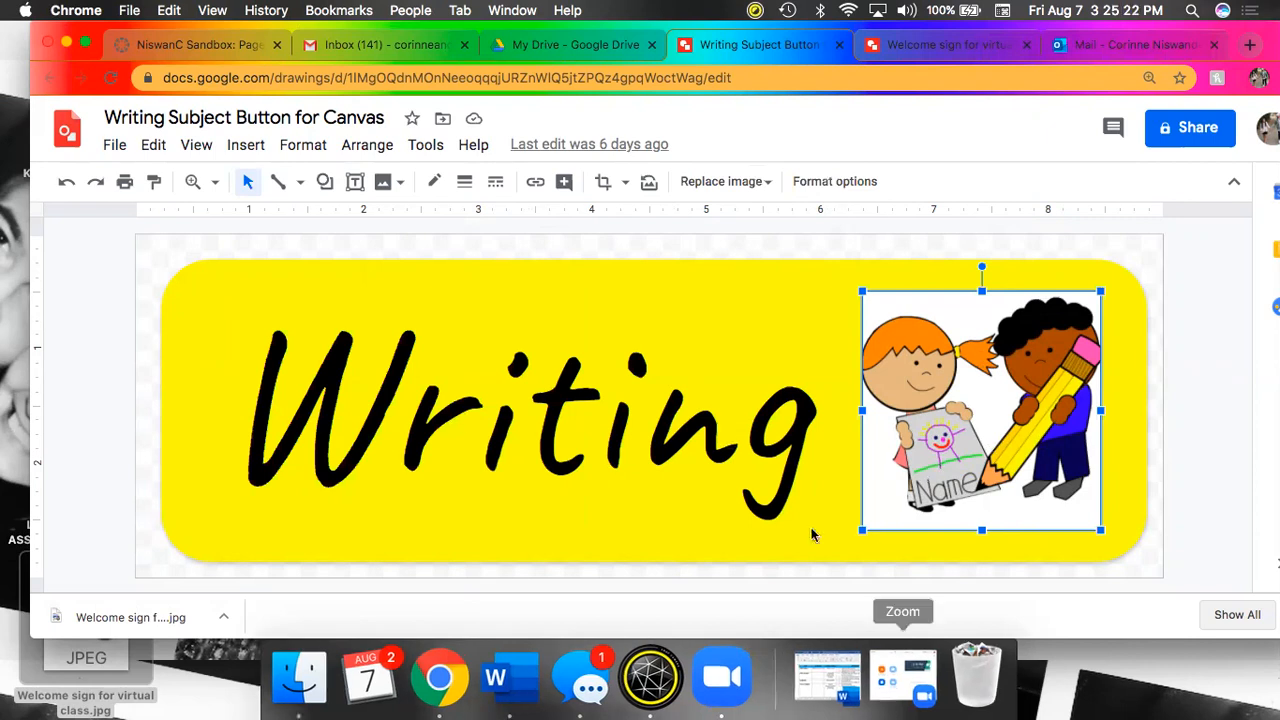
{"action": "left_click", "coordinate": [766, 183]}
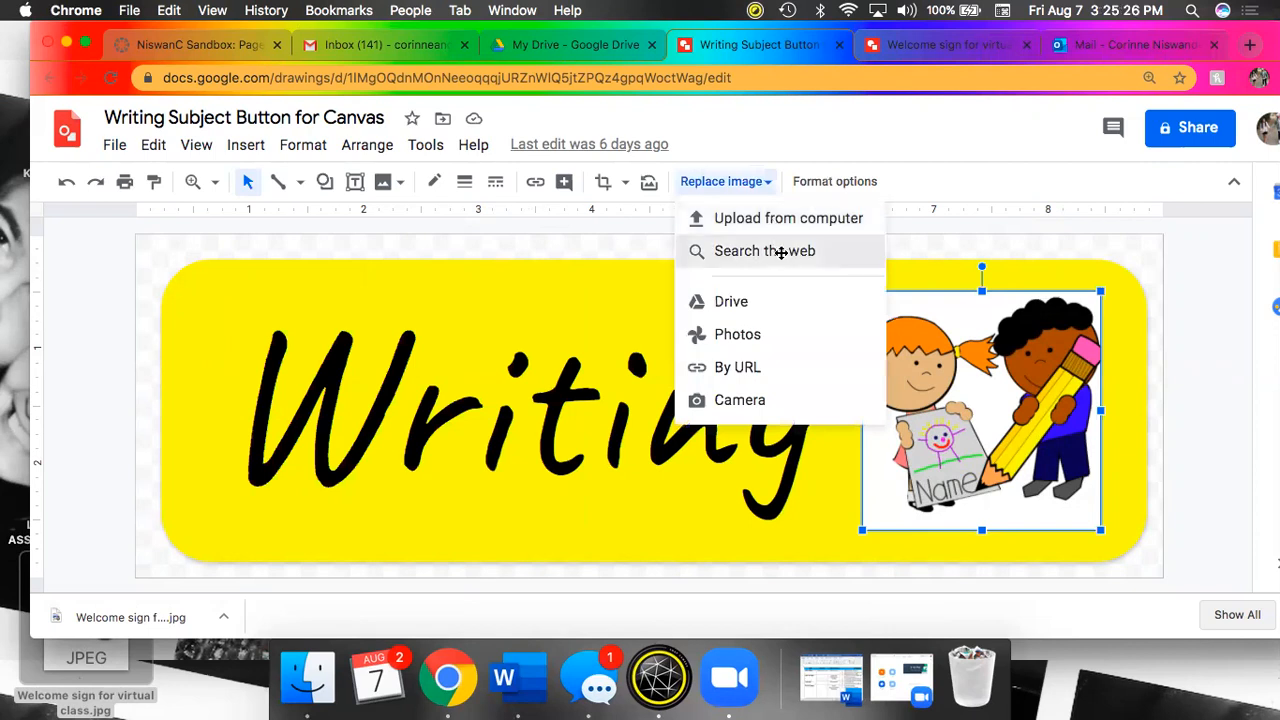
{"action": "left_click", "coordinate": [781, 253]}
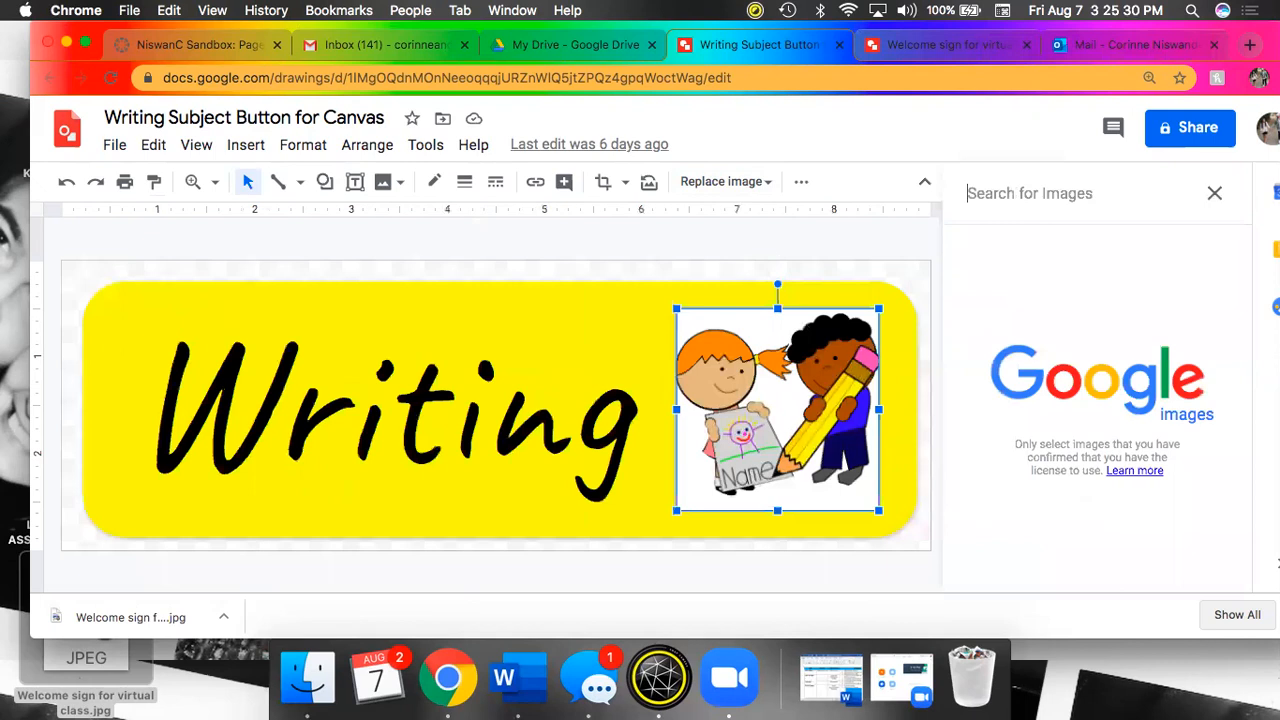
{"action": "type", "text": "pencils"}
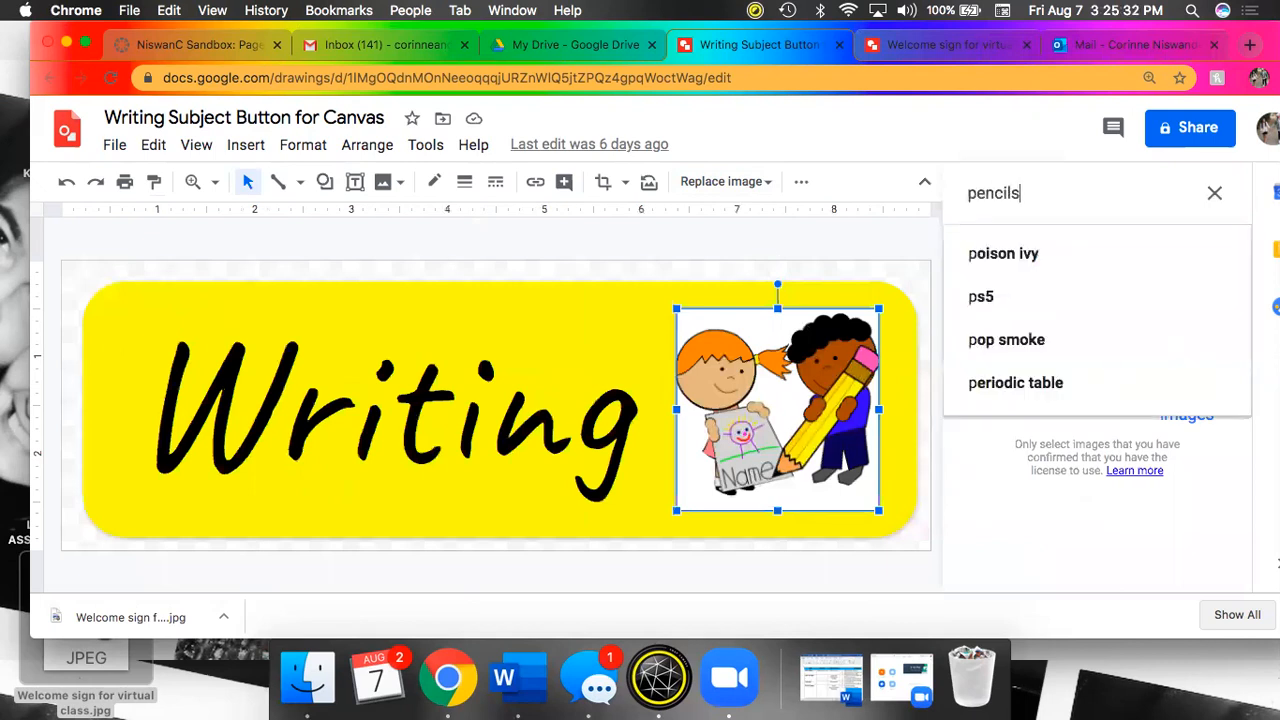
{"action": "key", "text": "Return"}
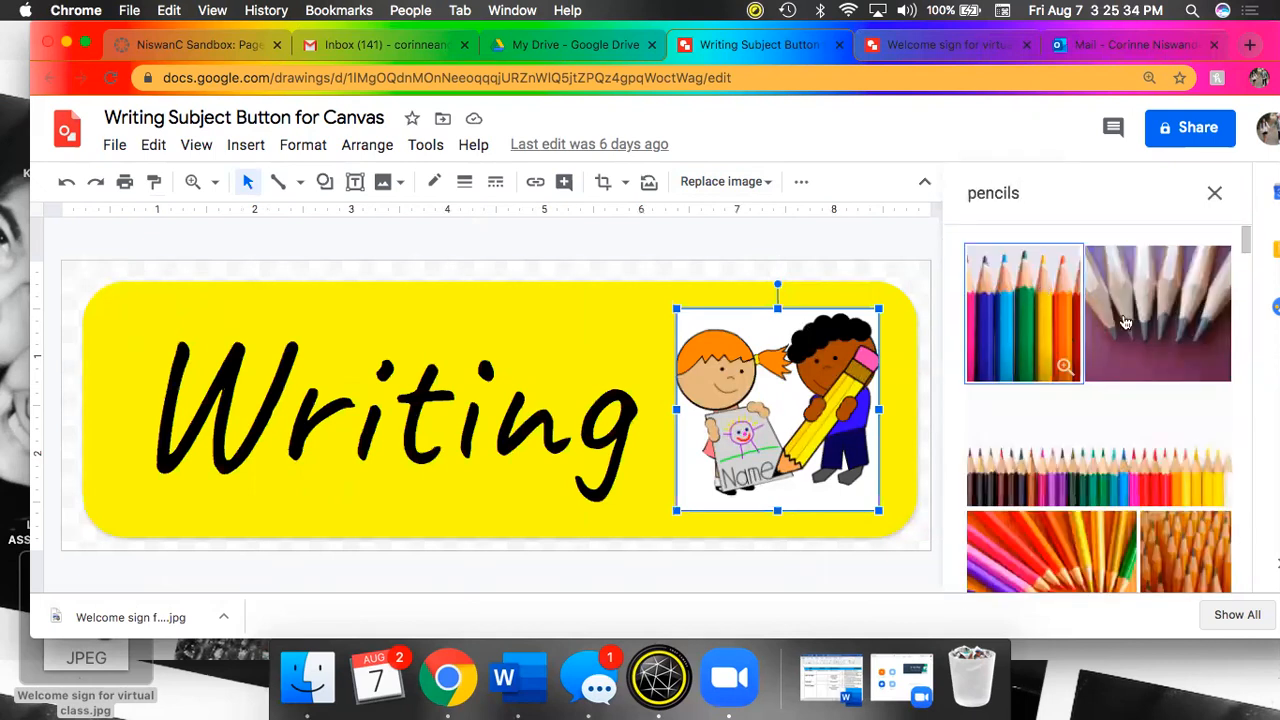
{"action": "left_click", "coordinate": [1125, 322]}
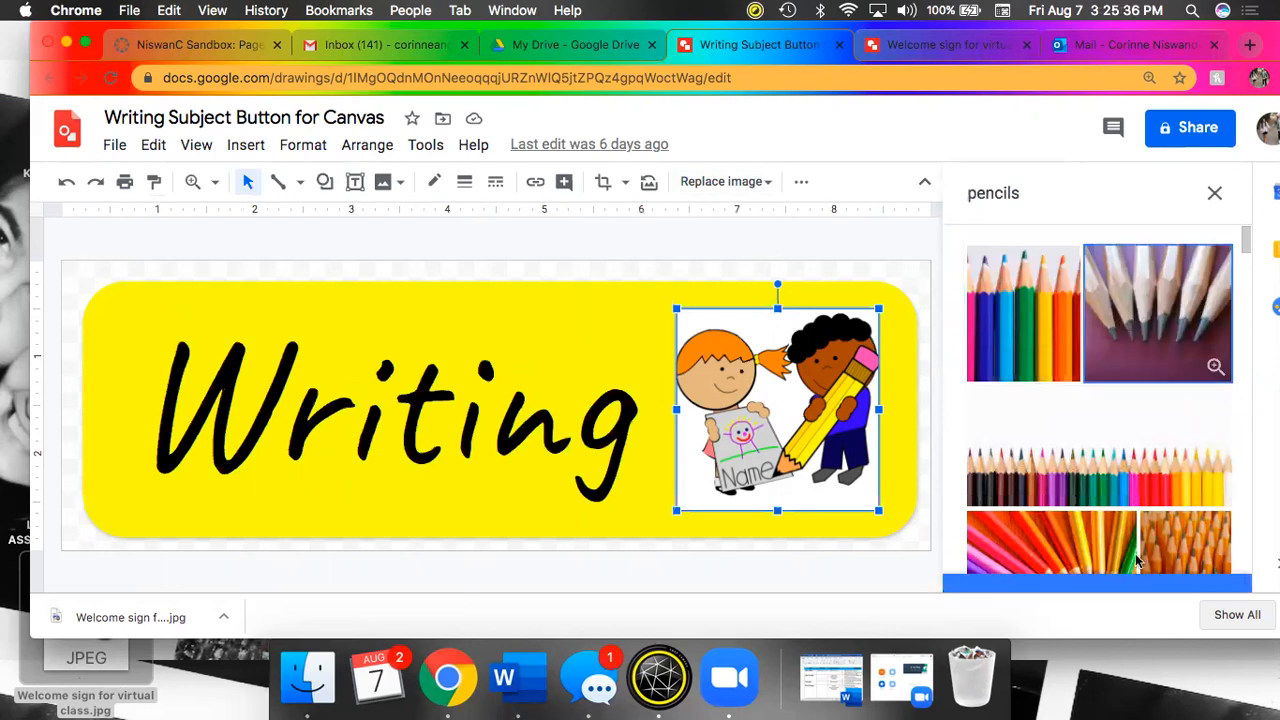
{"action": "left_click", "coordinate": [1173, 566]}
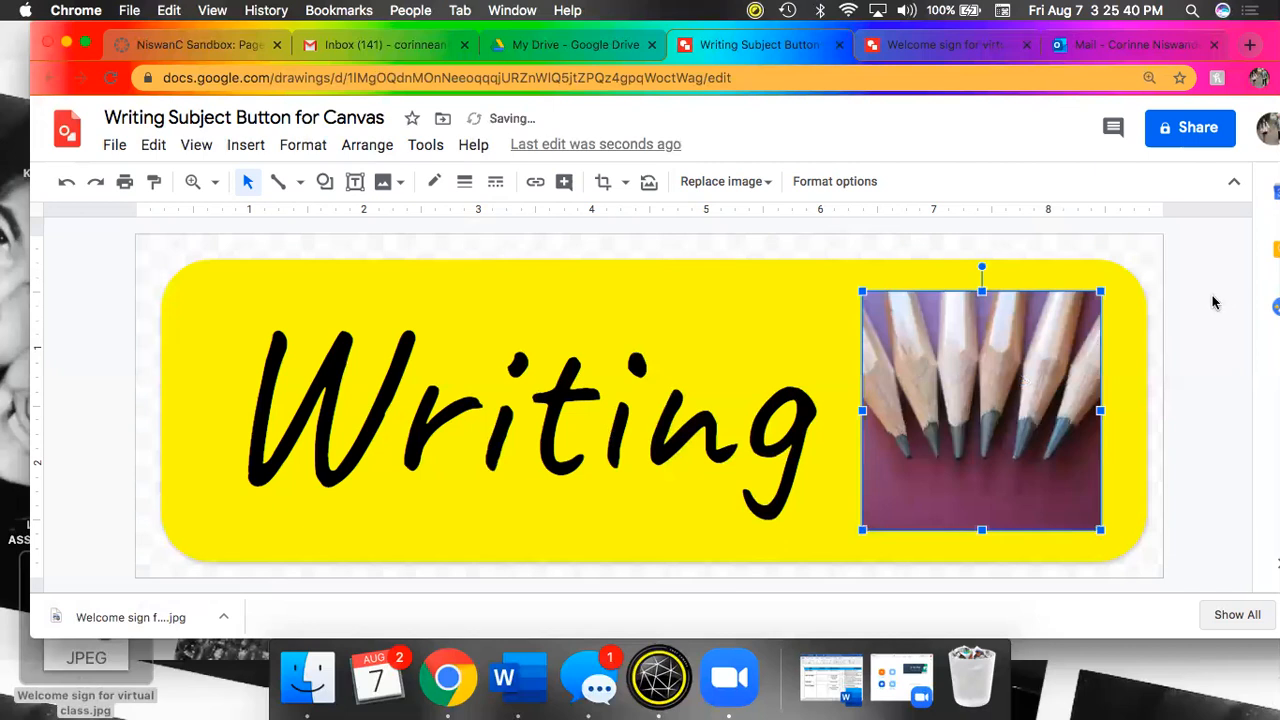
{"action": "left_click", "coordinate": [1166, 294]}
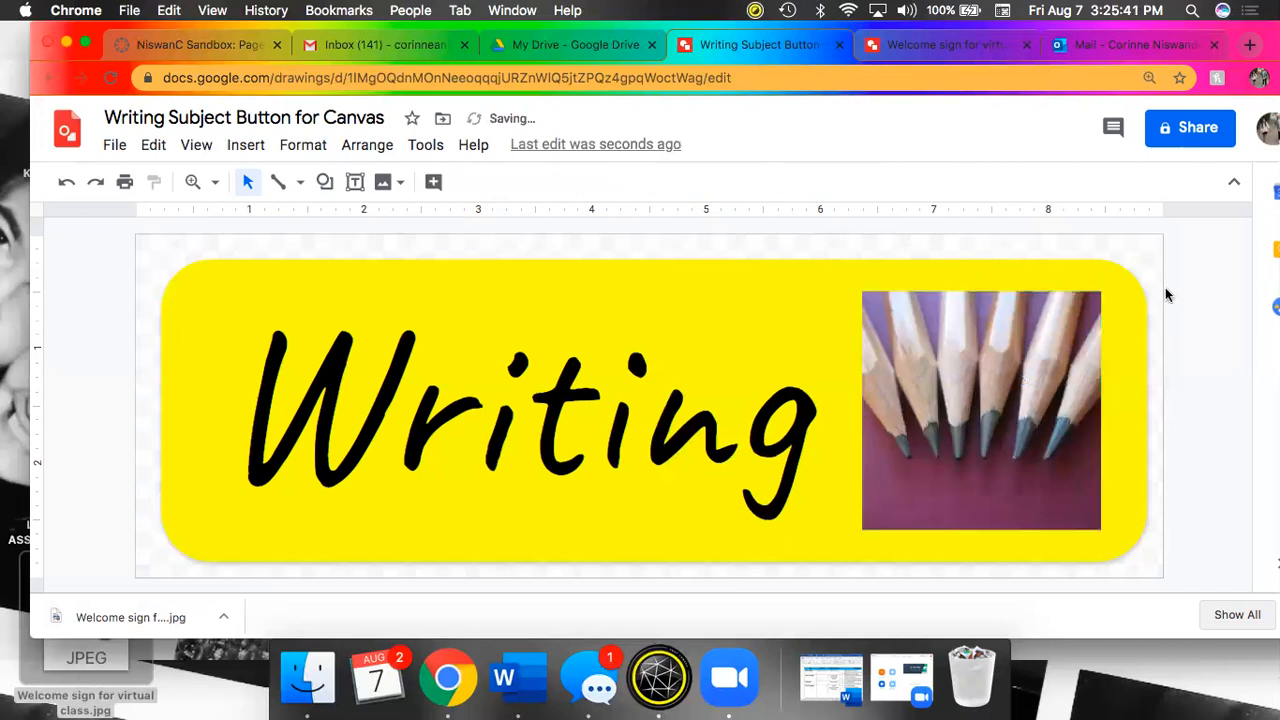
Download the Writing button drawing as a JPEG image and place the file on the desktop
{"action": "left_click", "coordinate": [114, 144]}
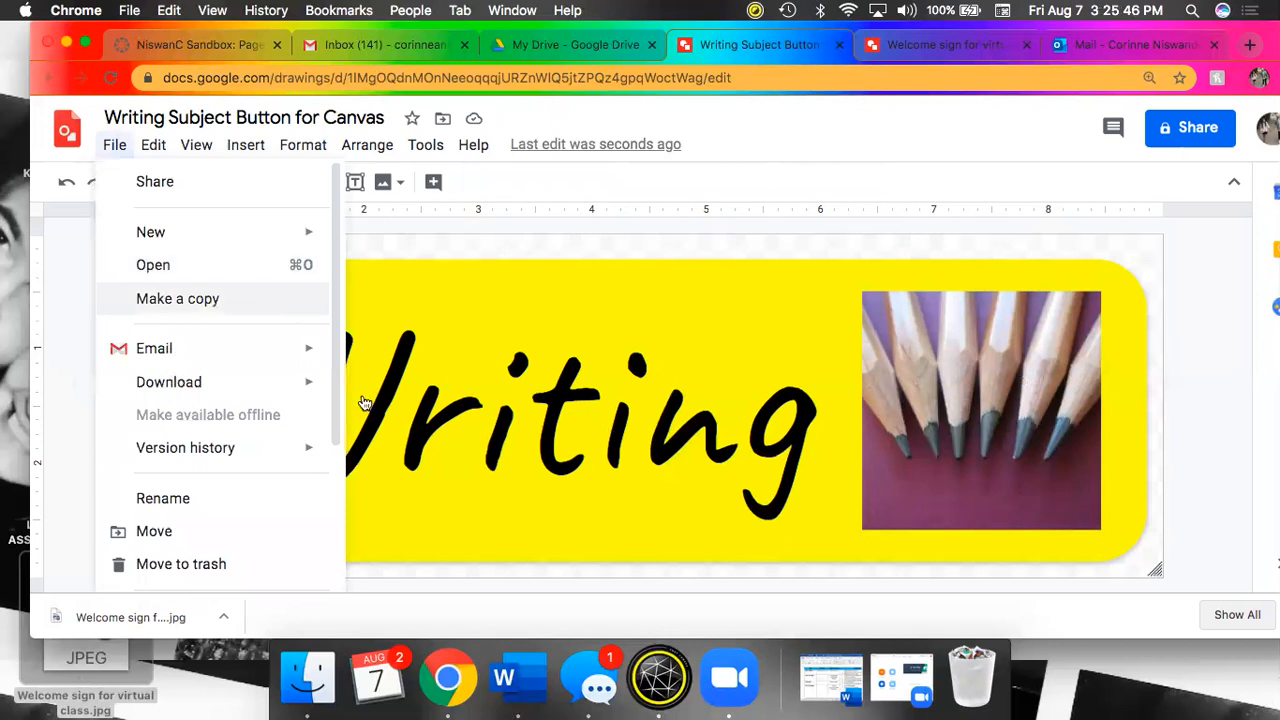
{"action": "mouse_move", "coordinate": [180, 382]}
{"action": "left_click", "coordinate": [428, 422]}
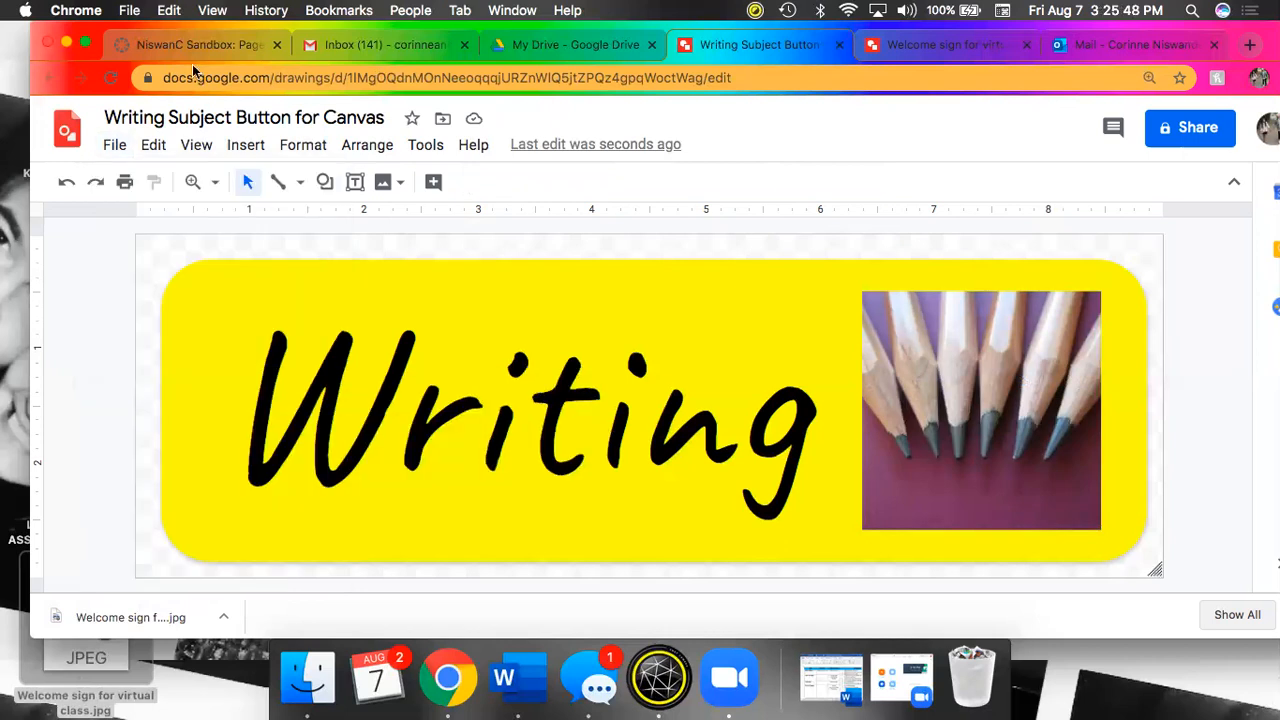
{"action": "left_click_drag", "start_coordinate": [83, 28], "coordinate": [328, 36]}
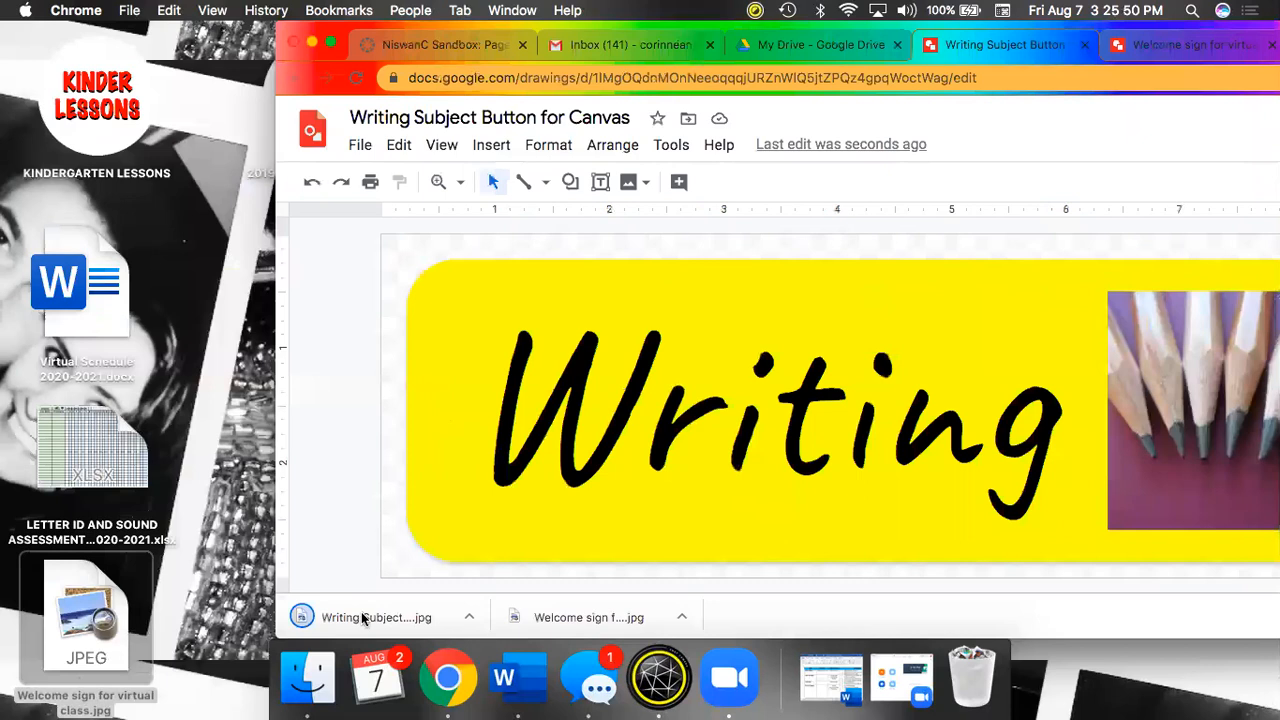
Return to the Canvas page editor and insert a table of three columns and one row below the welcome image
{"action": "left_click", "coordinate": [477, 43]}
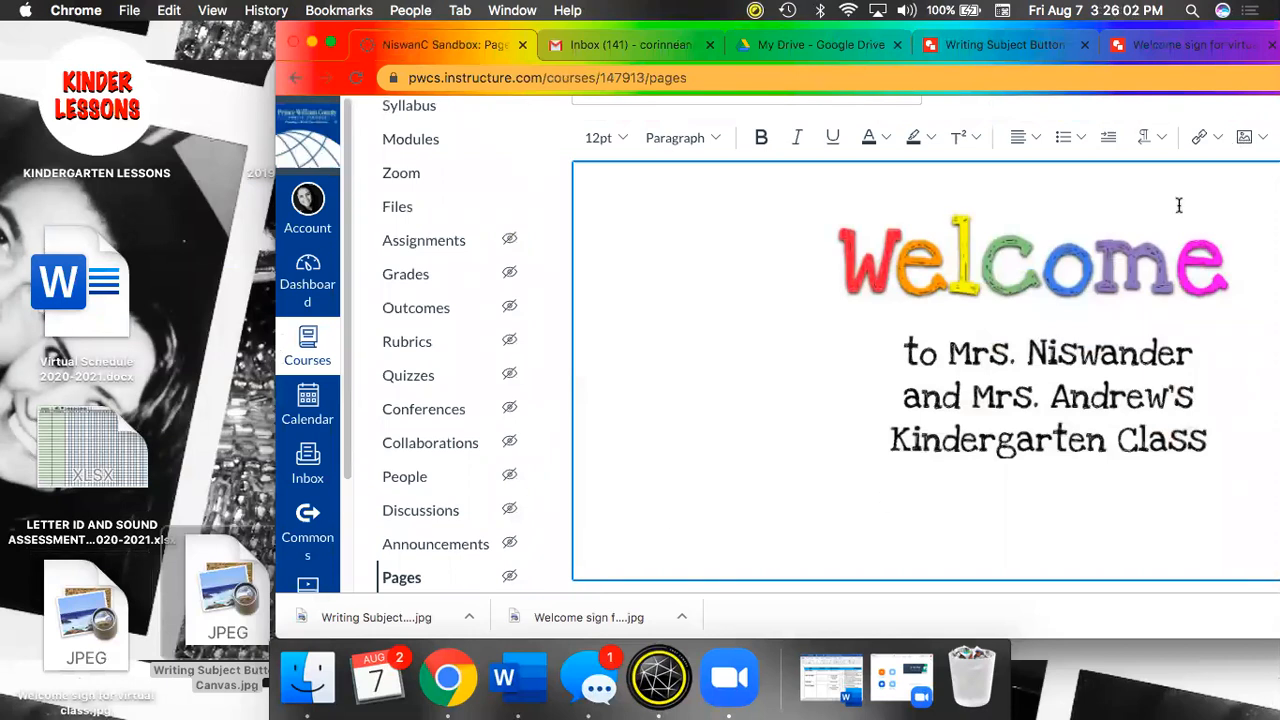
{"action": "left_click", "coordinate": [1259, 140]}
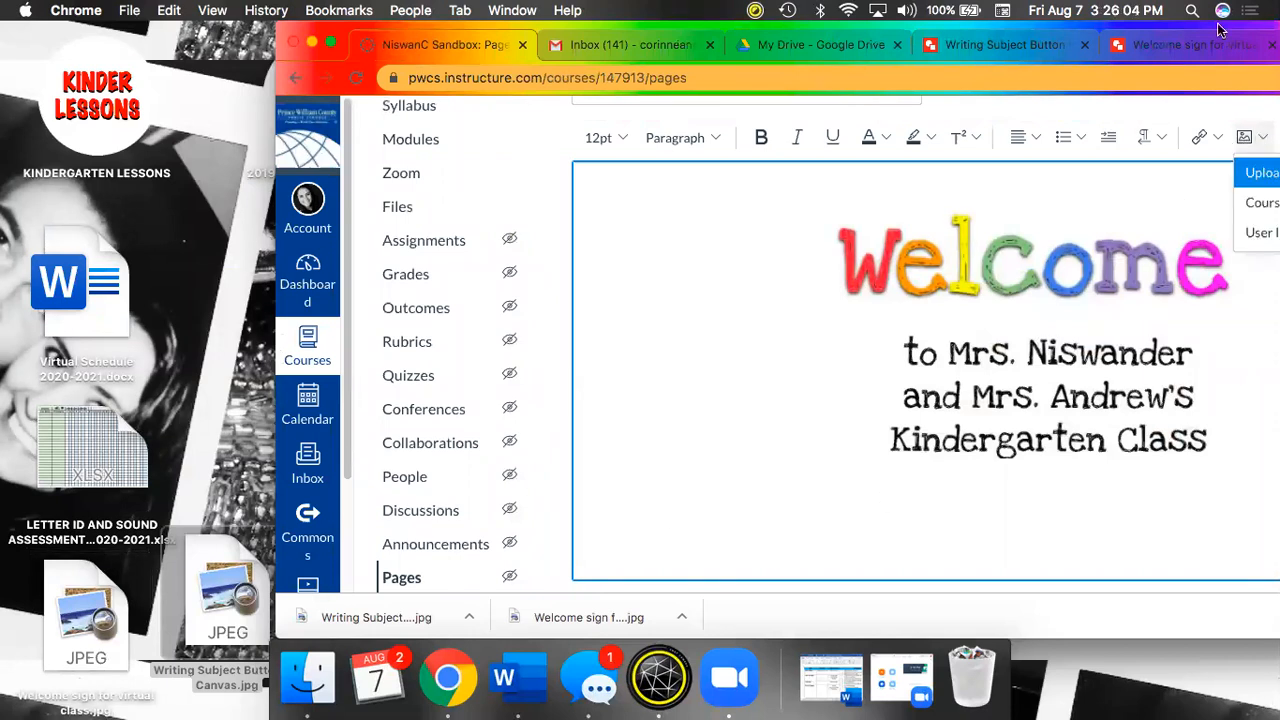
{"action": "left_click_drag", "start_coordinate": [752, 24], "coordinate": [285, 24]}
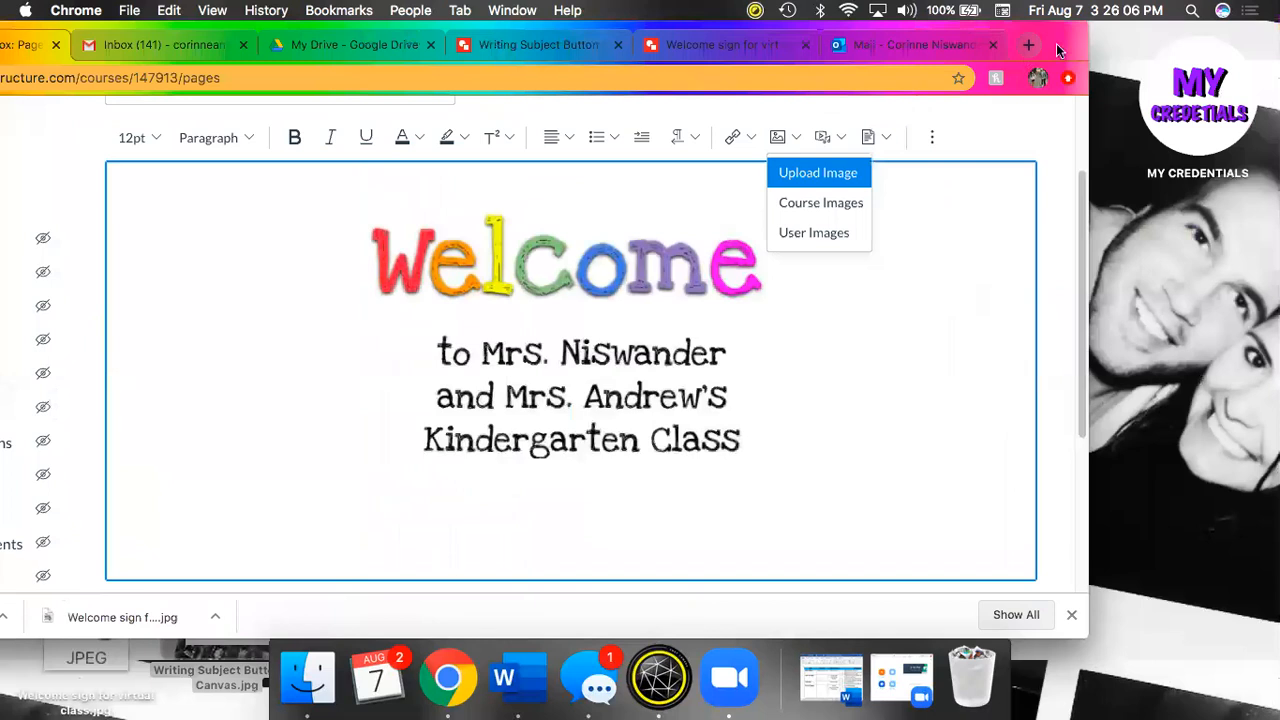
{"action": "left_click_drag", "start_coordinate": [1054, 48], "coordinate": [1122, 48]}
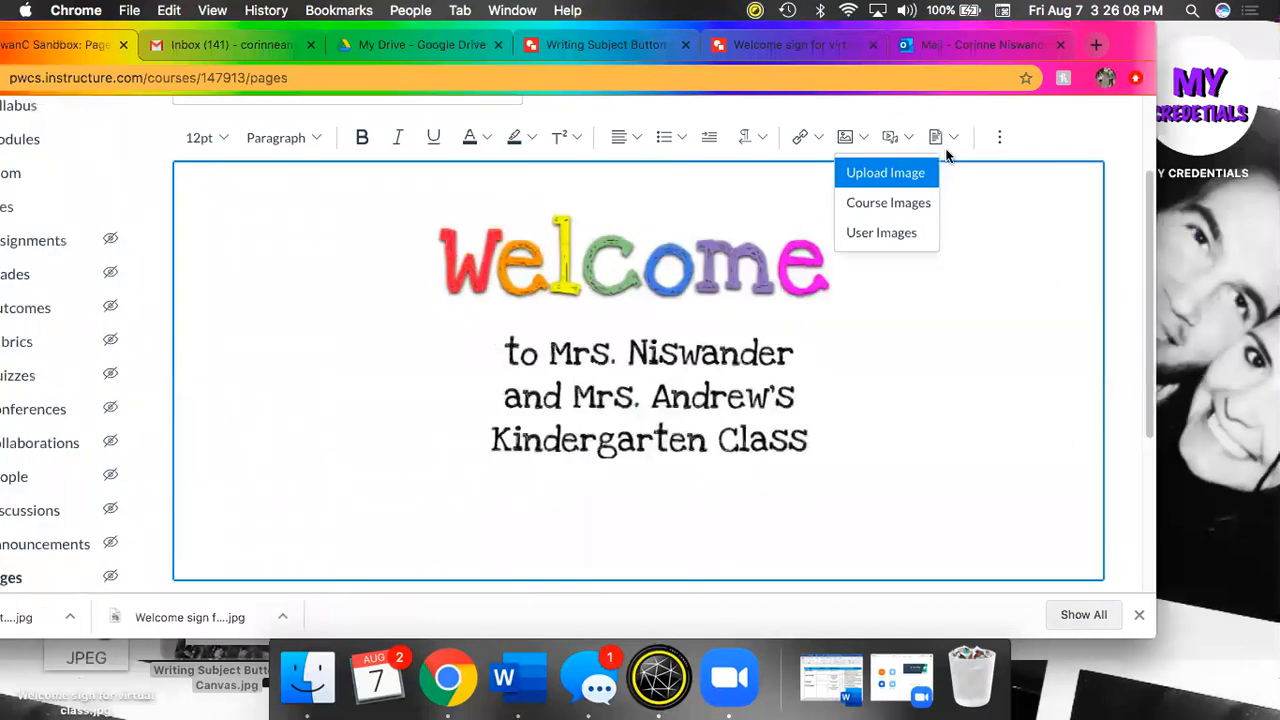
{"action": "left_click", "coordinate": [996, 145]}
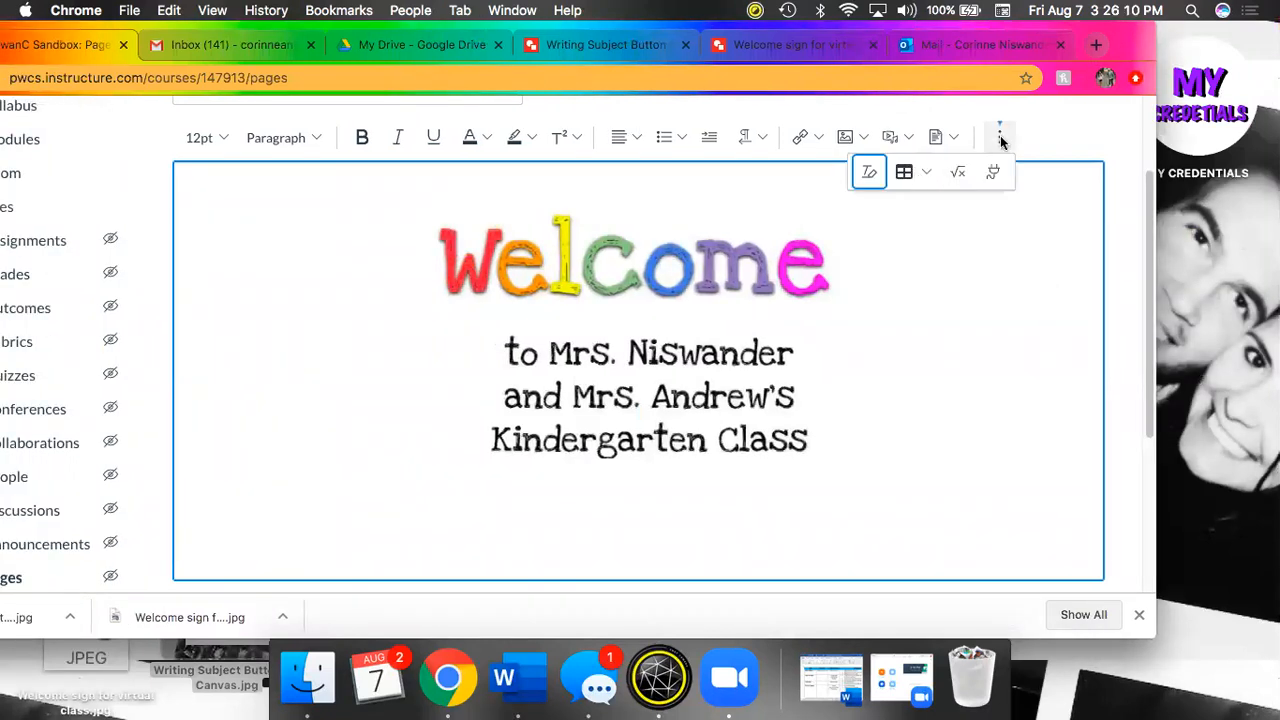
{"action": "left_click", "coordinate": [926, 173]}
{"action": "mouse_move", "coordinate": [930, 212]}
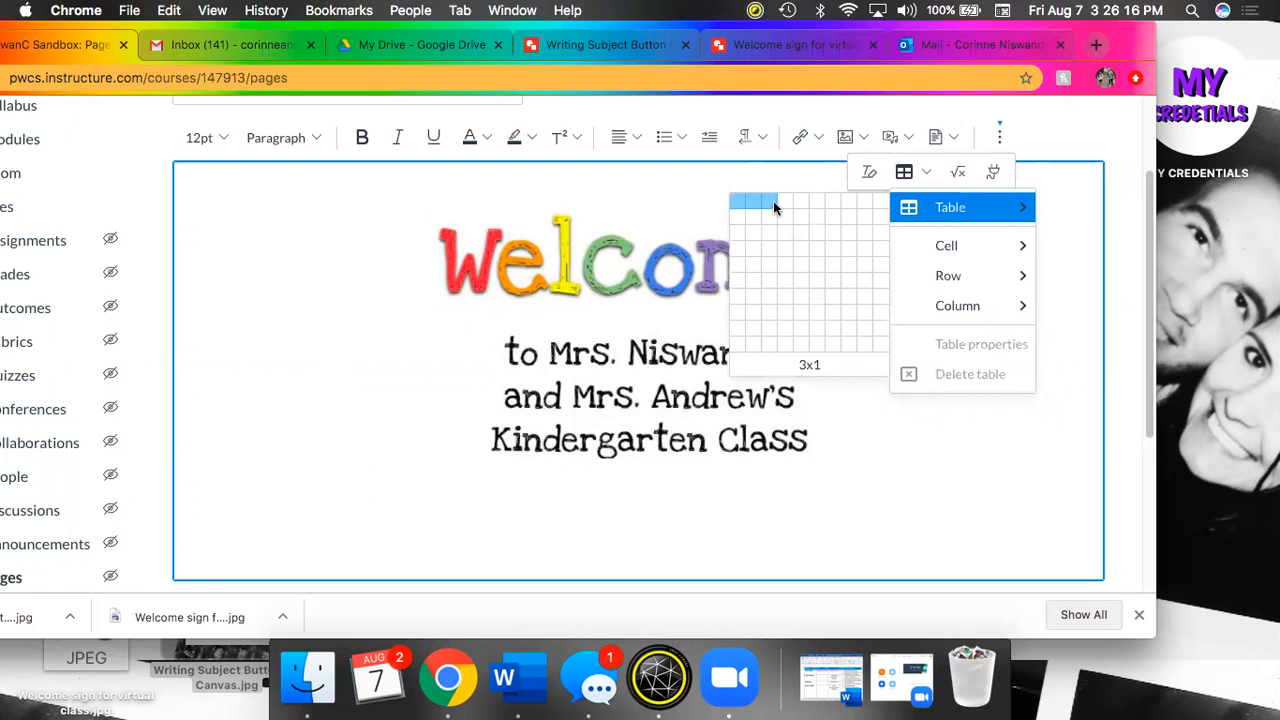
{"action": "left_click", "coordinate": [773, 201]}
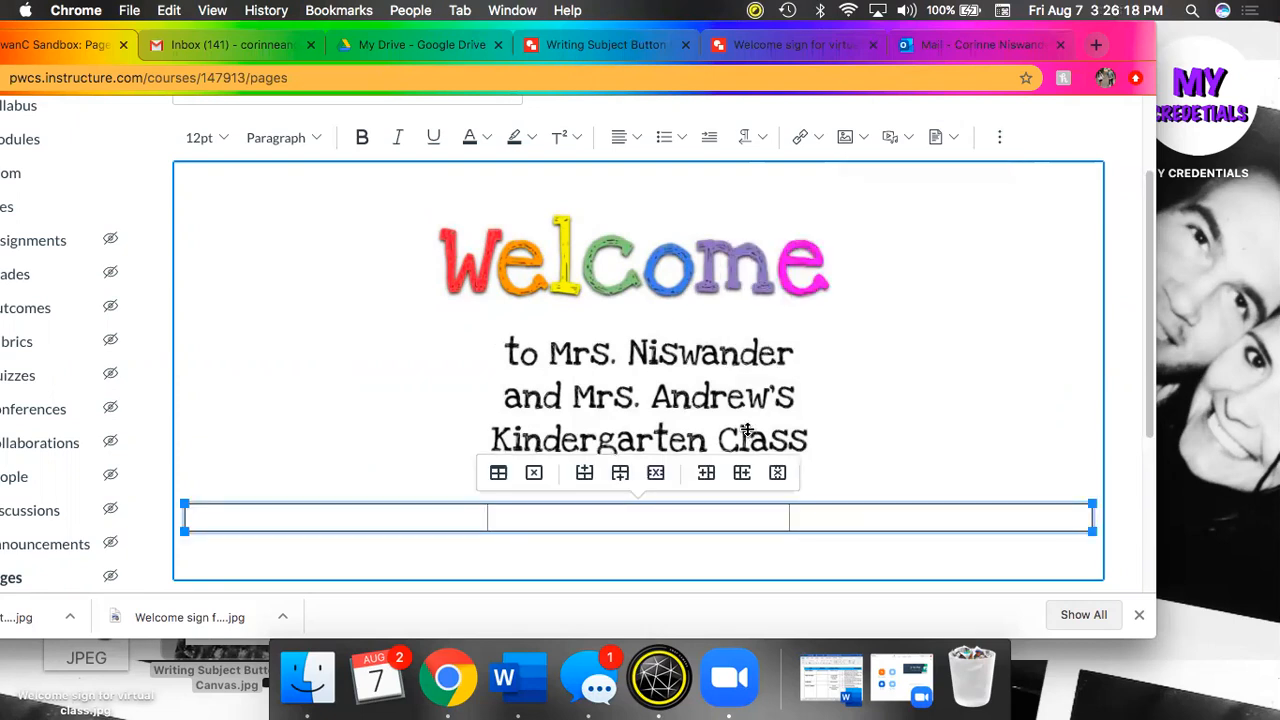
Upload "Writing Subject Button for Canvas.jpg" from the desktop into the table's first cell
{"action": "scroll", "coordinate": [747, 430], "scroll_direction": "down", "scroll_amount": 2}
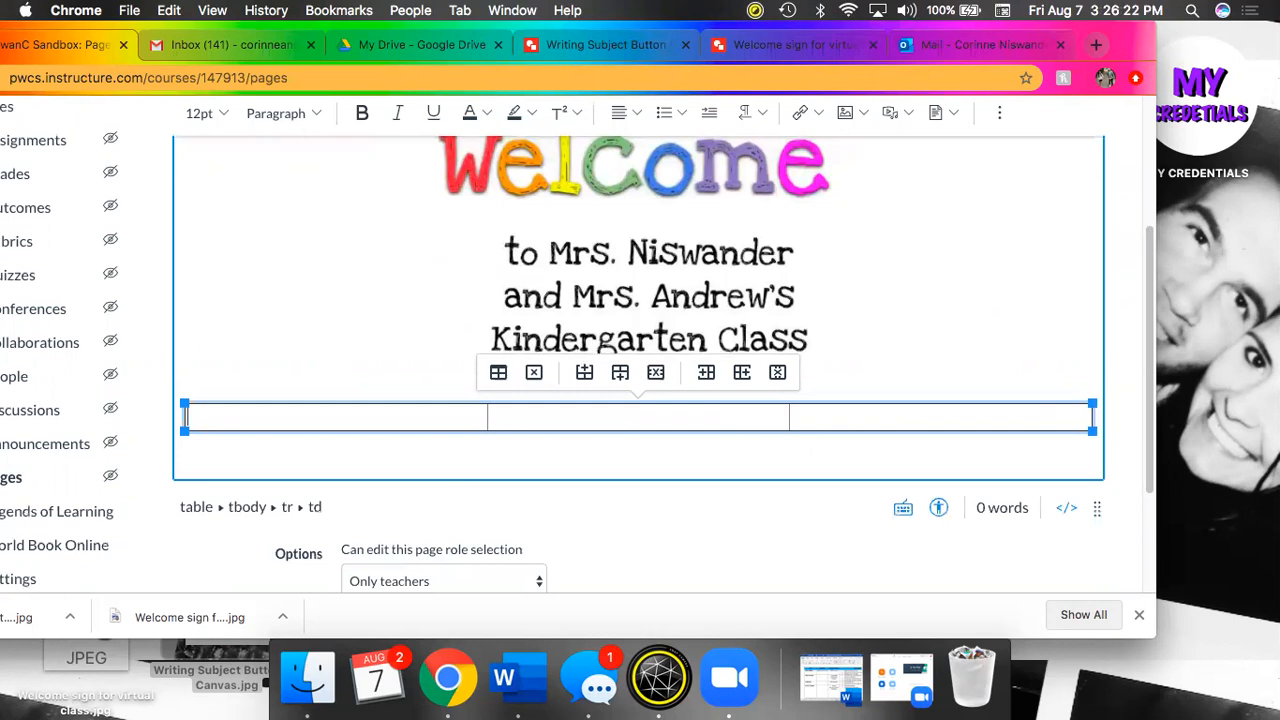
{"action": "left_click_drag", "start_coordinate": [640, 30], "coordinate": [806, 32]}
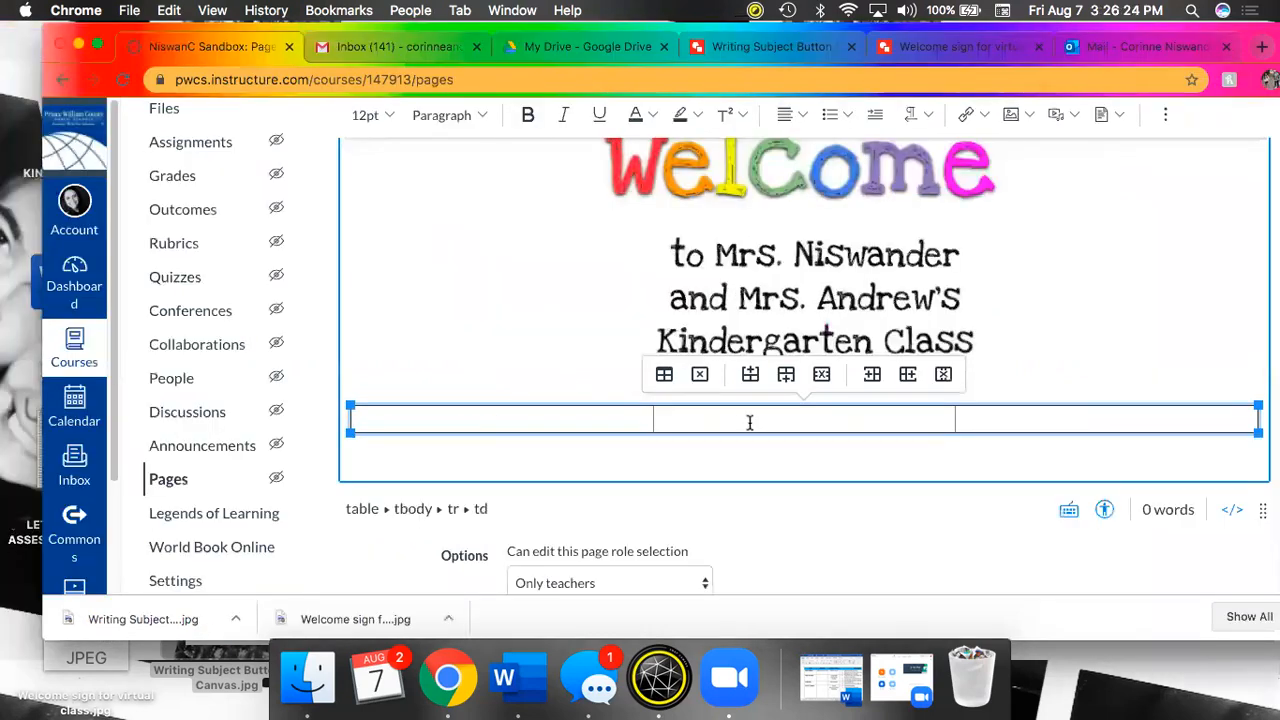
{"action": "left_click", "coordinate": [1025, 116]}
{"action": "left_click", "coordinate": [1028, 148]}
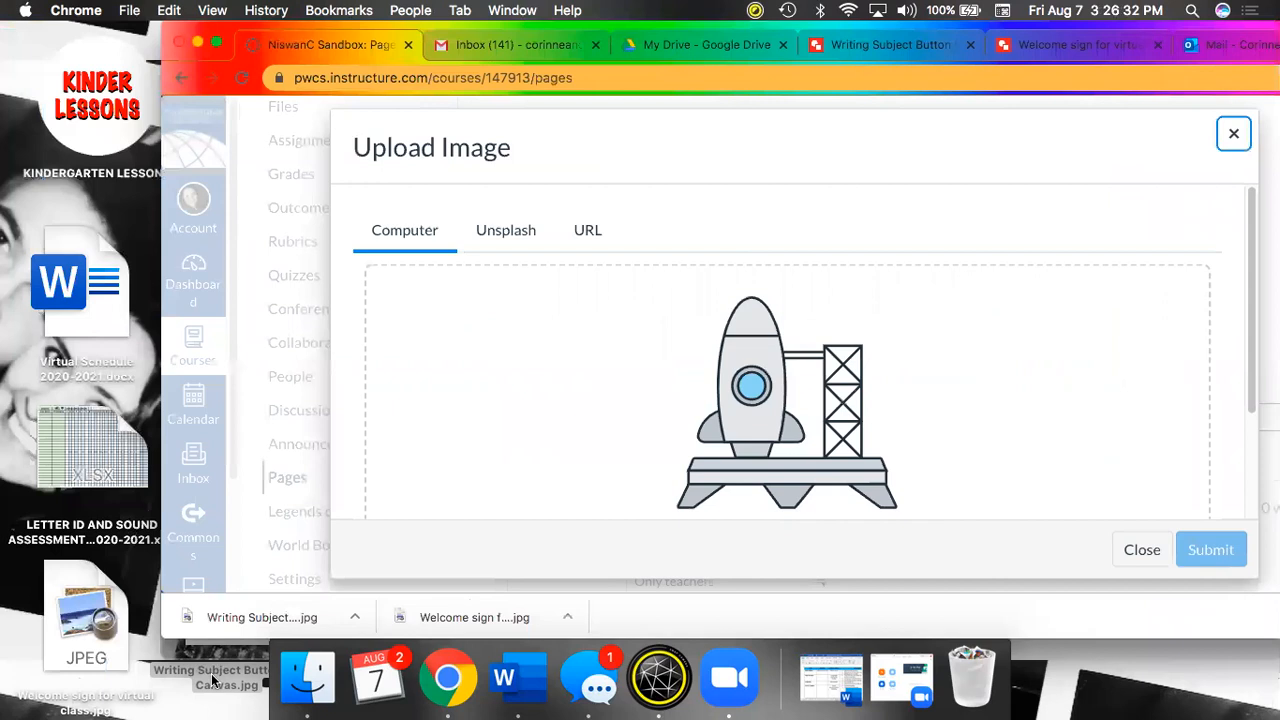
{"action": "left_click_drag", "start_coordinate": [212, 680], "coordinate": [586, 409]}
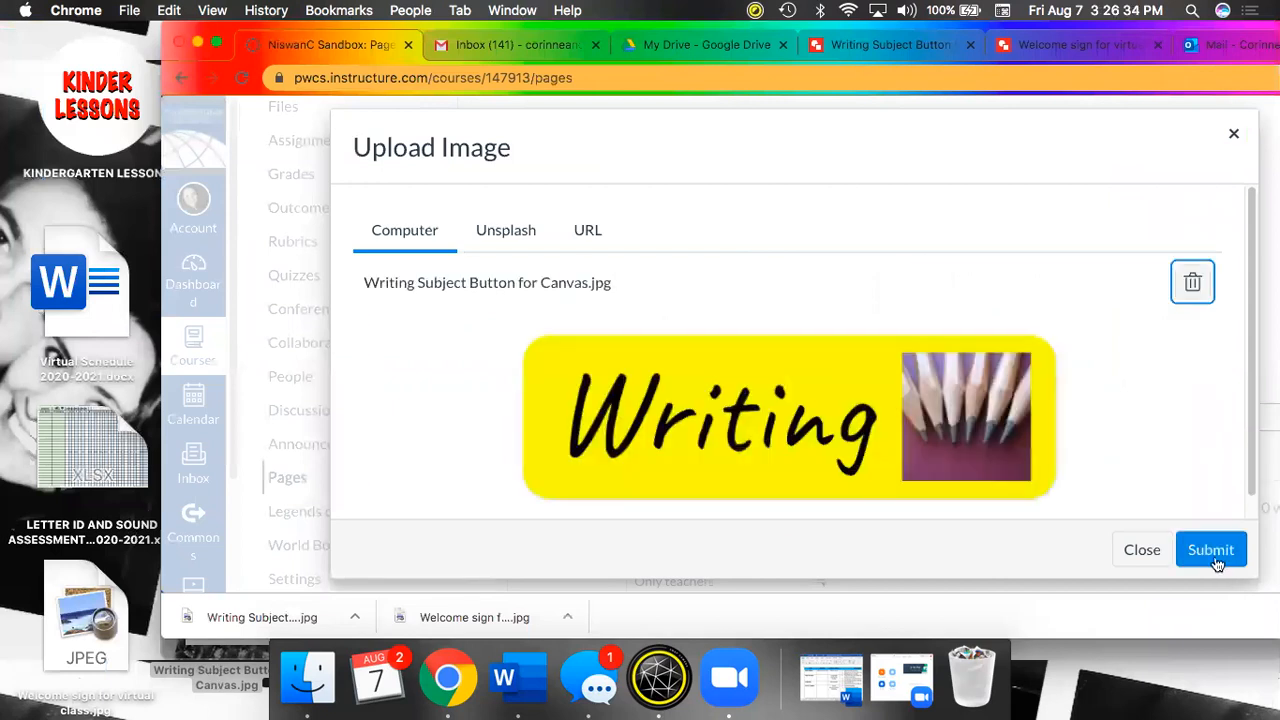
{"action": "left_click", "coordinate": [1211, 550]}
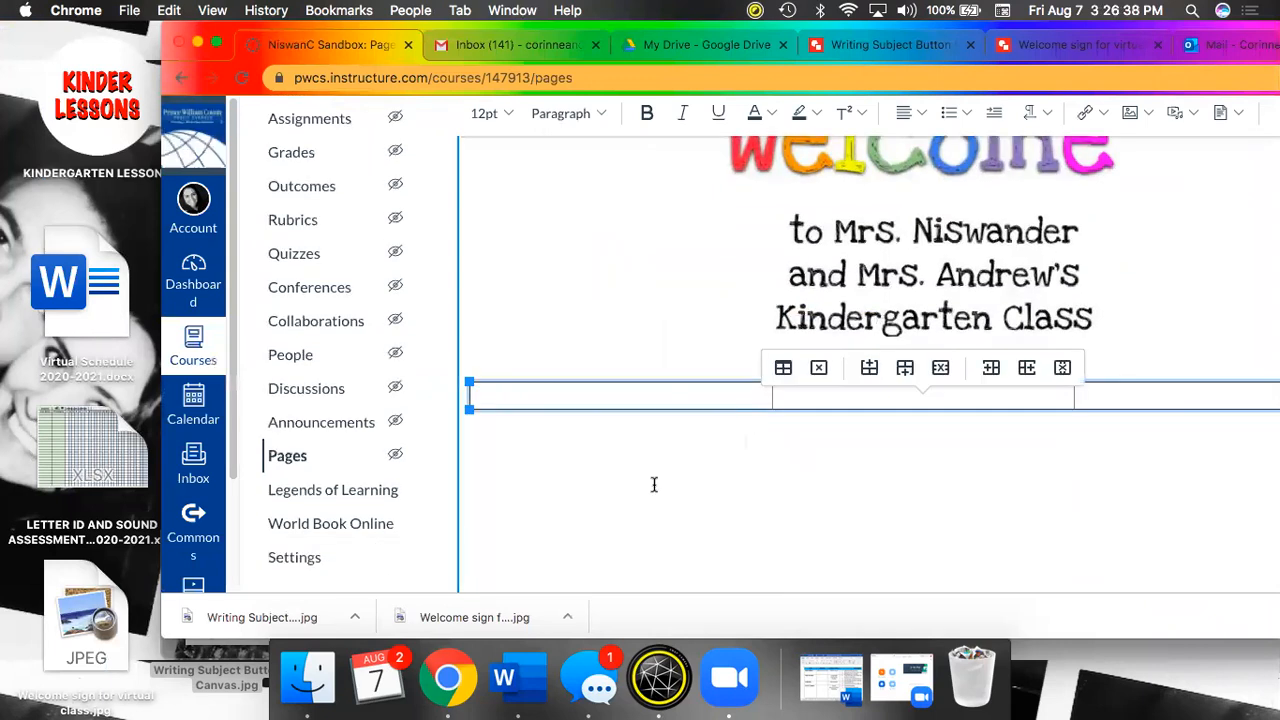
Set the Writing button image's custom width to 300 with its aspect ratio preserved
{"action": "left_click", "coordinate": [640, 409]}
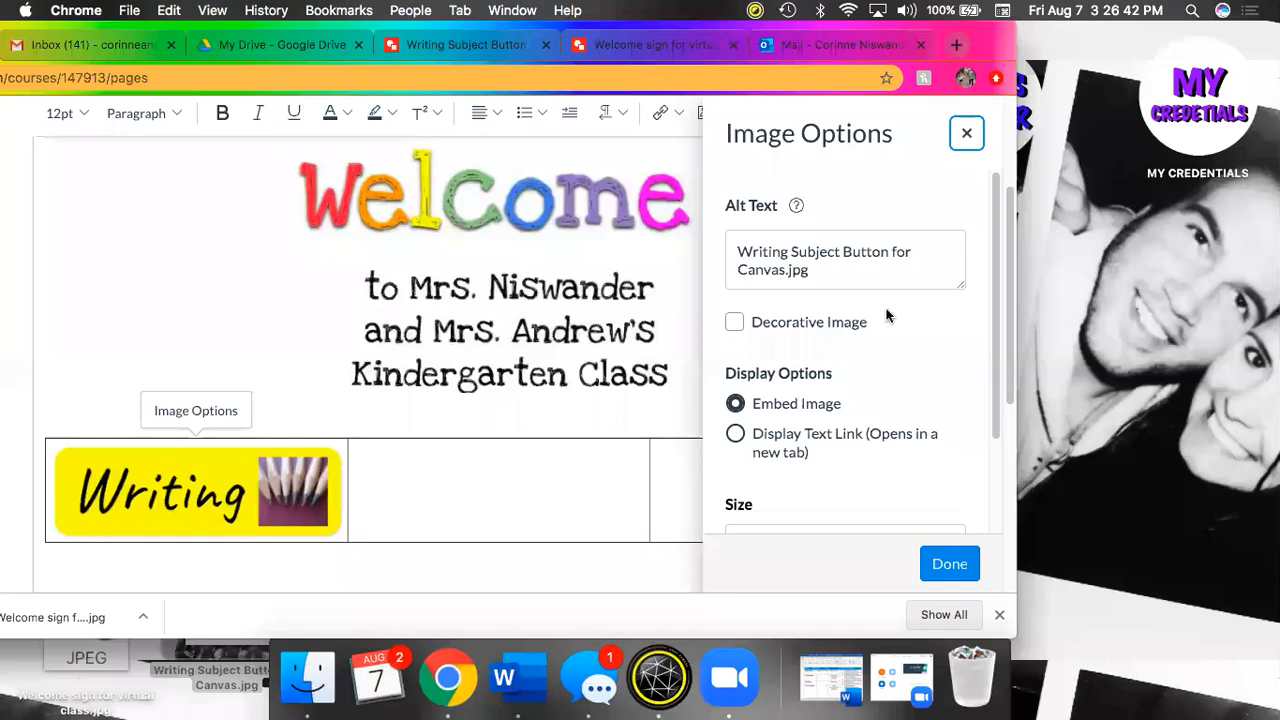
{"action": "scroll", "coordinate": [908, 527], "scroll_direction": "down", "scroll_amount": 3}
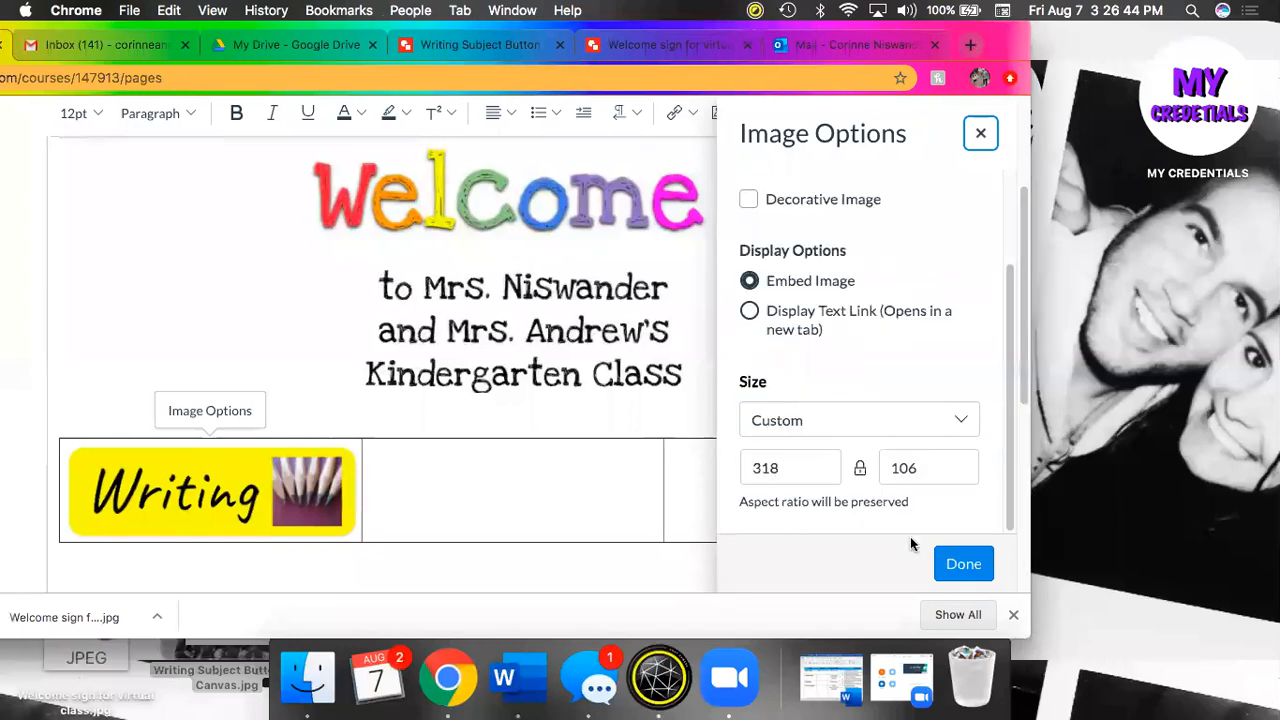
{"action": "left_click", "coordinate": [807, 472]}
{"action": "key", "text": "super+a"}
{"action": "type", "text": "300"}
{"action": "key", "text": "Tab"}
{"action": "key", "text": "Tab"}
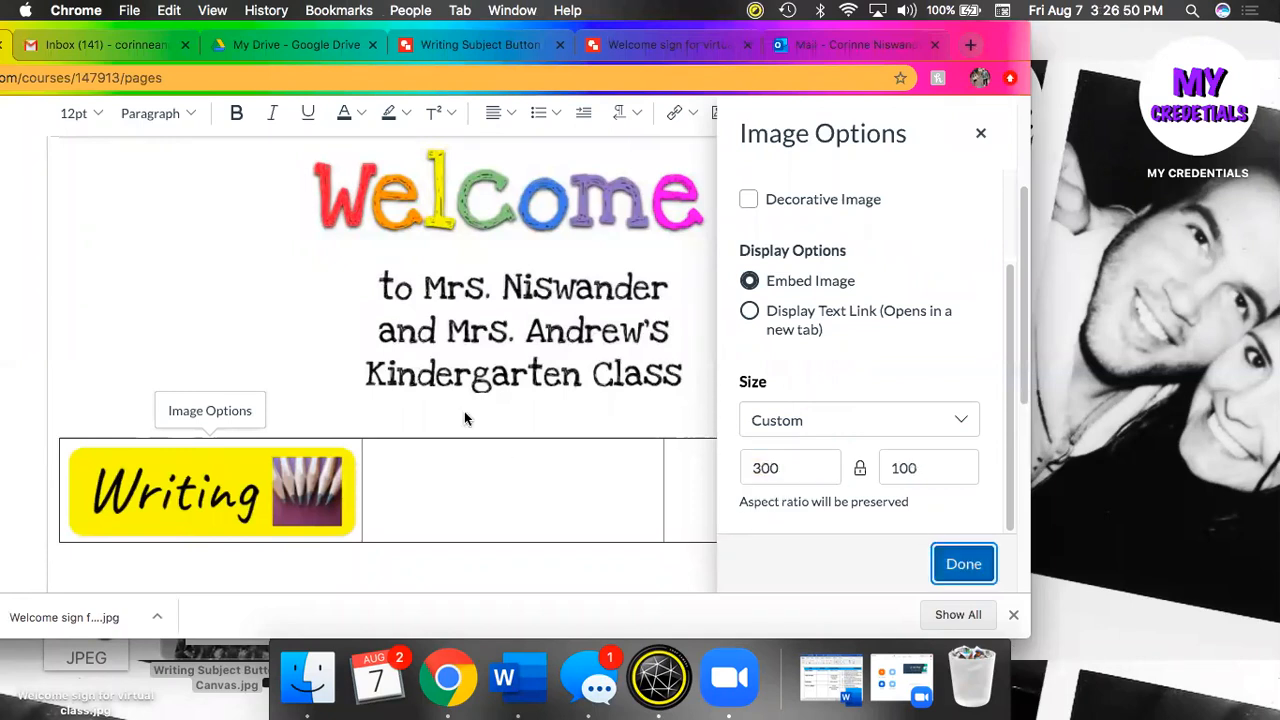
{"action": "key", "text": "Return"}
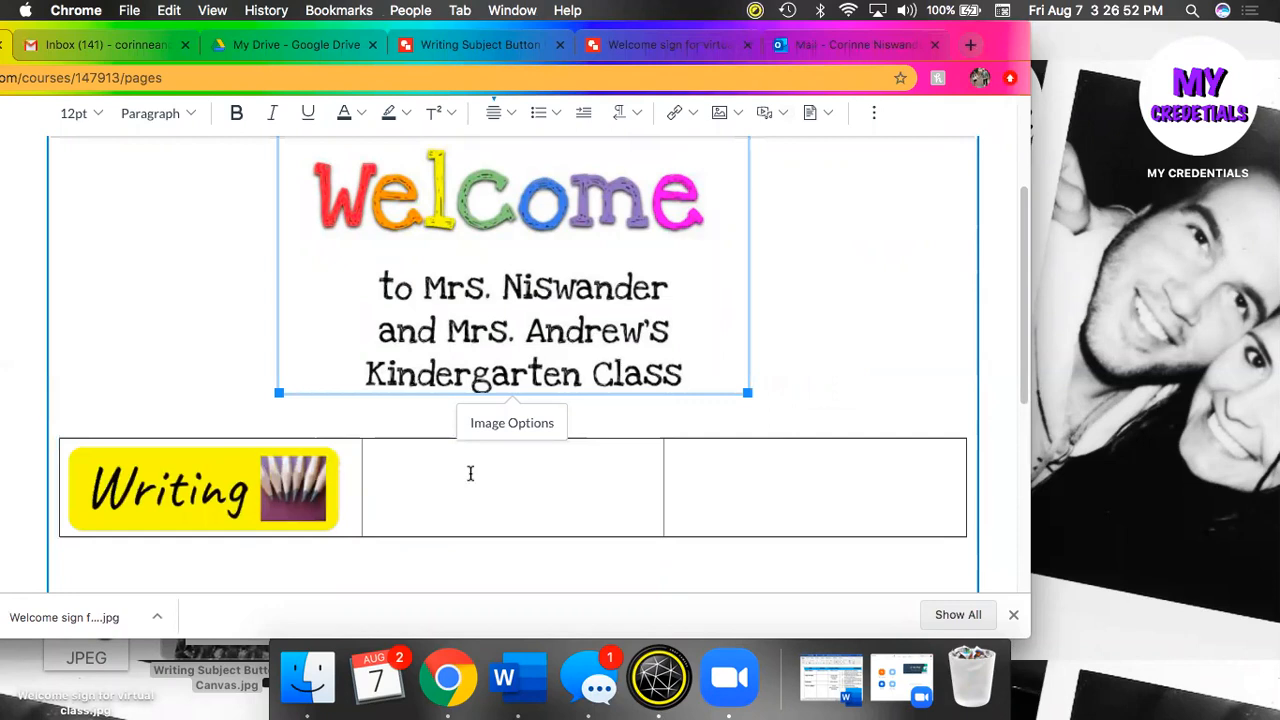
{"action": "left_click", "coordinate": [470, 473]}
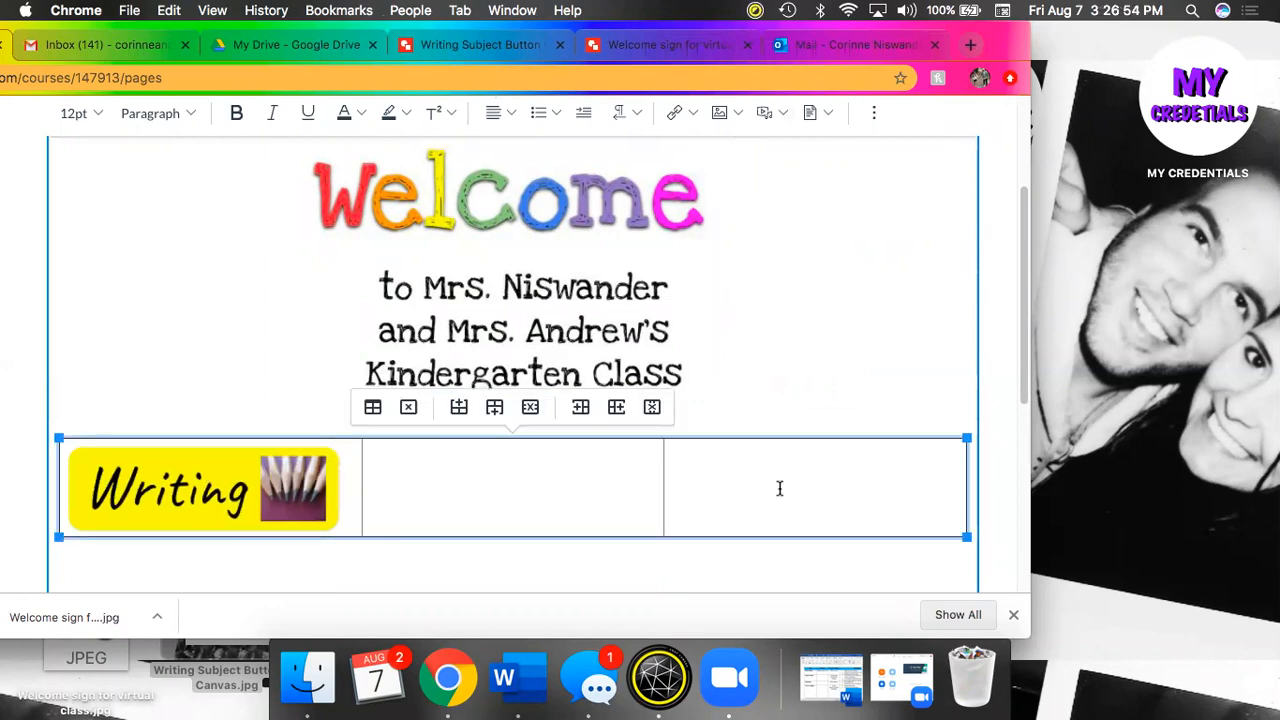
{"action": "left_click", "coordinate": [205, 462]}
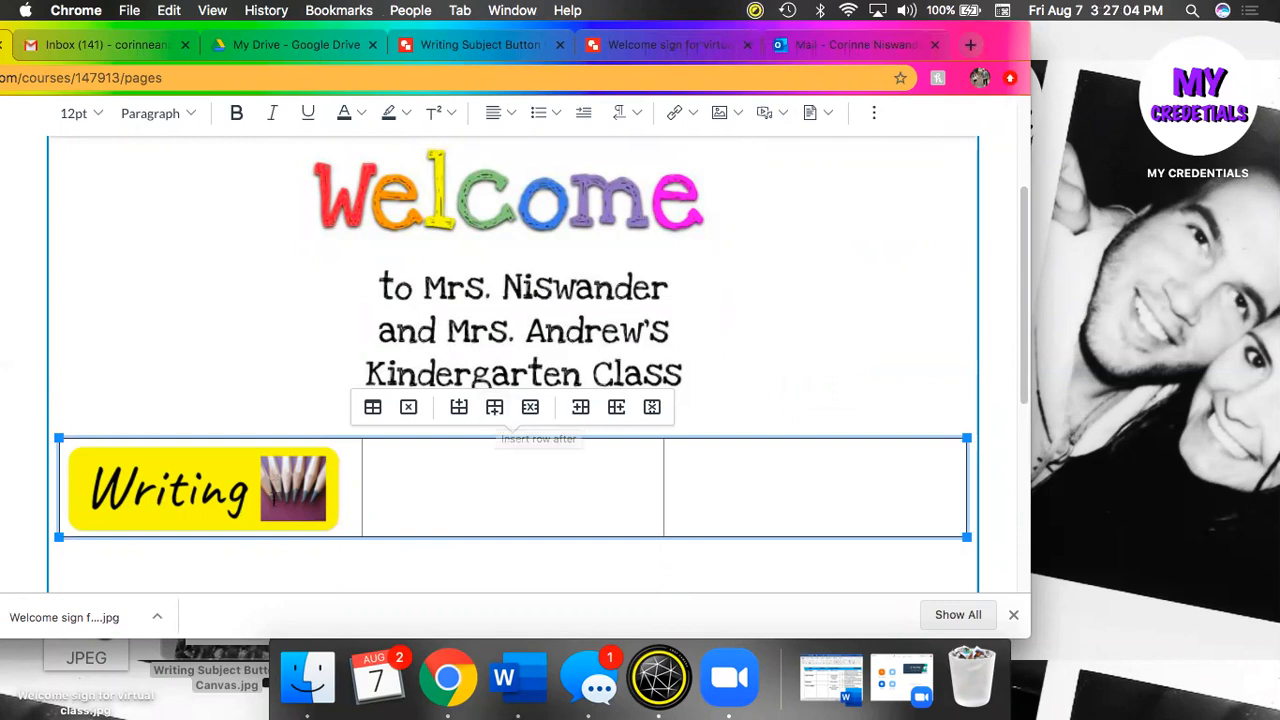
{"action": "left_click", "coordinate": [275, 500]}
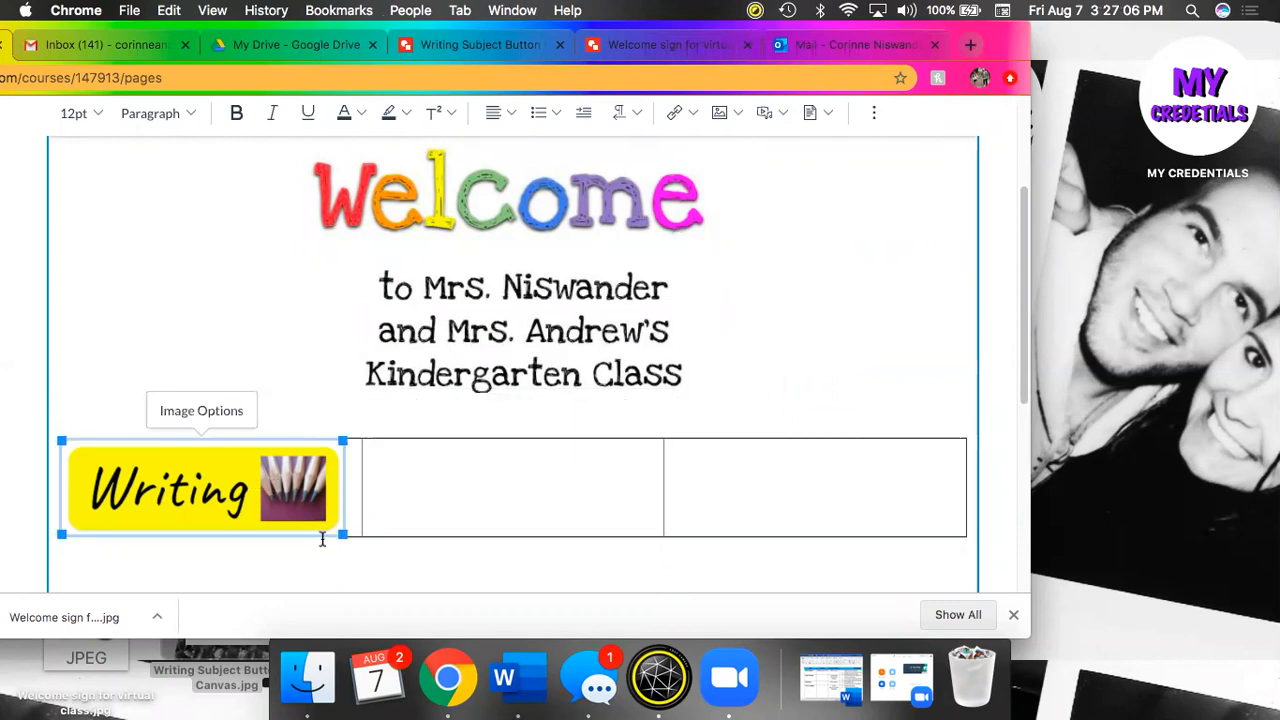
{"action": "left_click", "coordinate": [694, 115]}
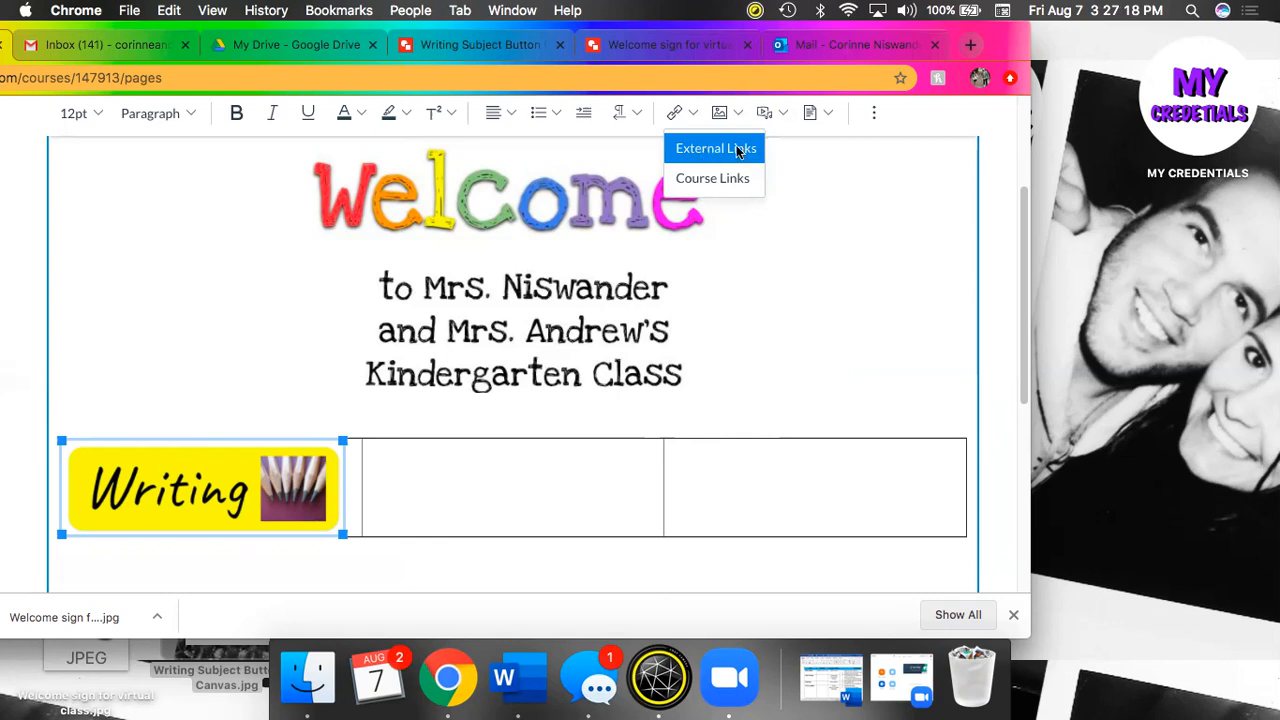
{"action": "left_click", "coordinate": [739, 151]}
{"action": "left_click_drag", "start_coordinate": [992, 49], "coordinate": [1188, 60]}
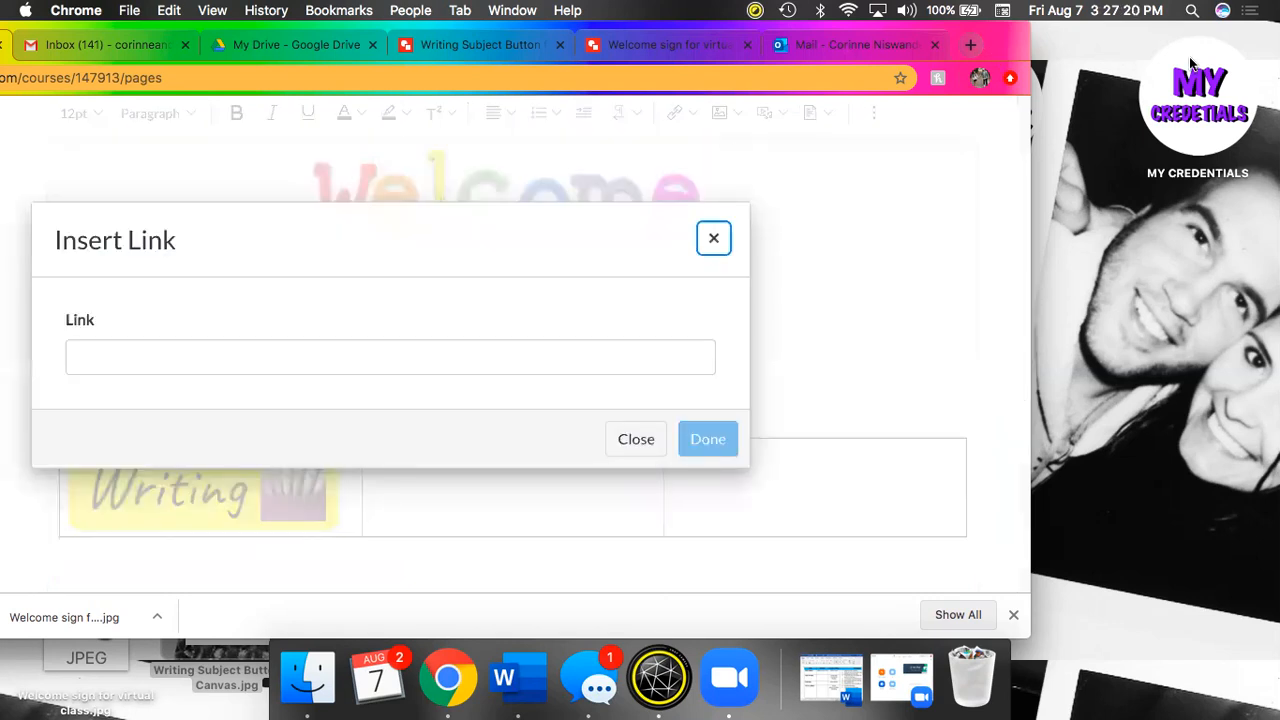
{"action": "left_click", "coordinate": [557, 381]}
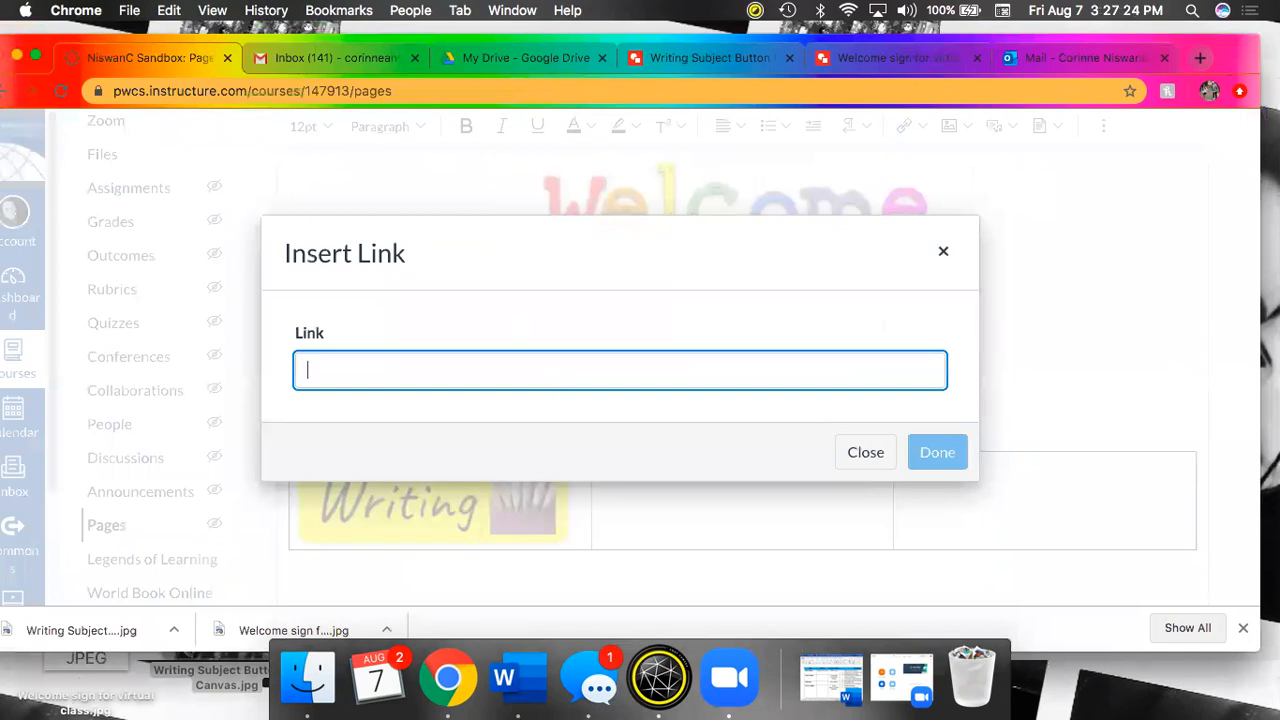
{"action": "type", "text": "www"}
{"action": "key", "text": "BackSpace"}
{"action": "key", "text": "BackSpace"}
{"action": "key", "text": "BackSpace"}
{"action": "type", "text": "ww."}
{"action": "key", "text": "BackSpace"}
{"action": "key", "text": "BackSpace"}
{"action": "key", "text": "BackSpace"}
{"action": "key", "text": "BackSpace"}
{"action": "left_click", "coordinate": [942, 254]}
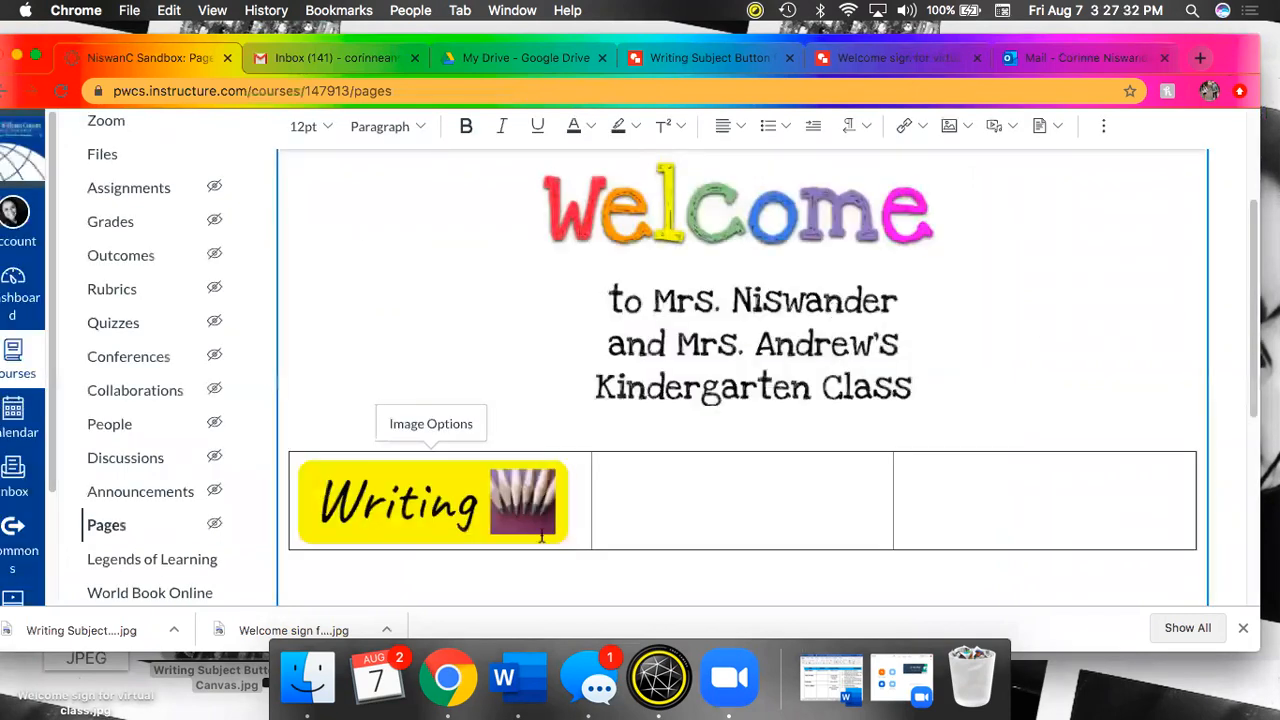
Link the Writing button image to the course module "Writing: Unit 1 writing the letters of the Alphabet"
{"action": "left_click", "coordinate": [491, 497]}
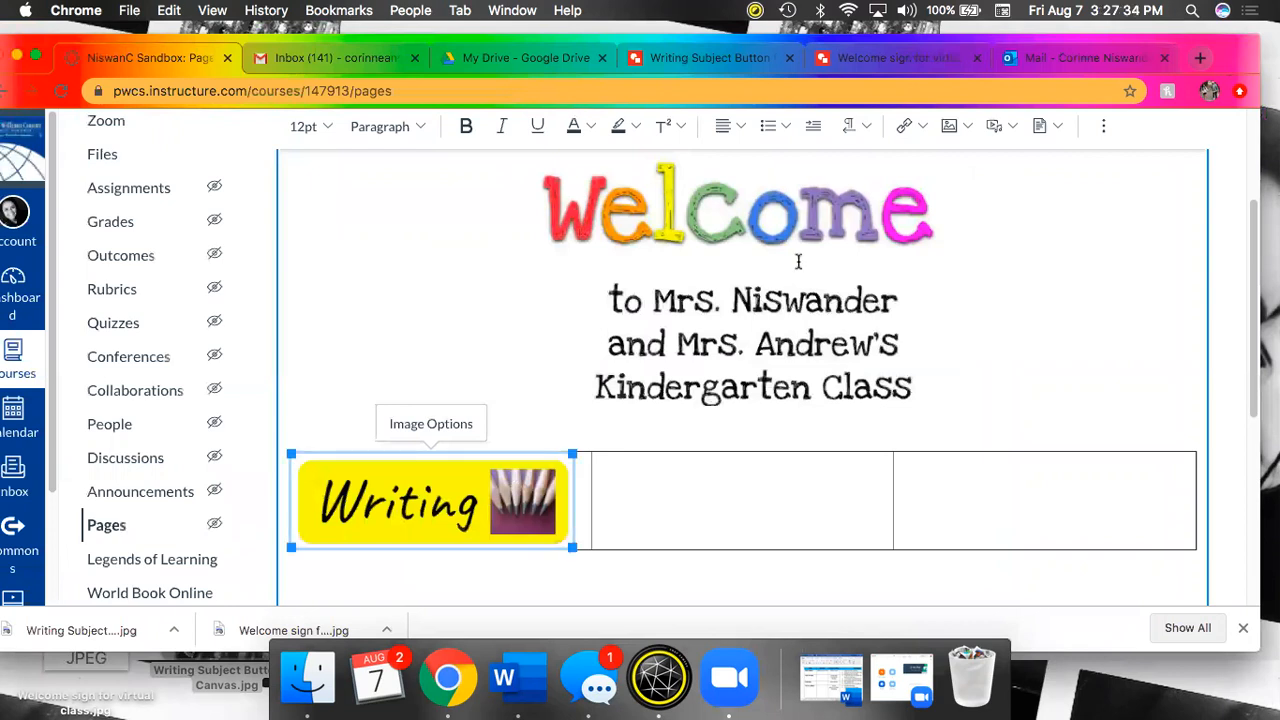
{"action": "left_click", "coordinate": [923, 126]}
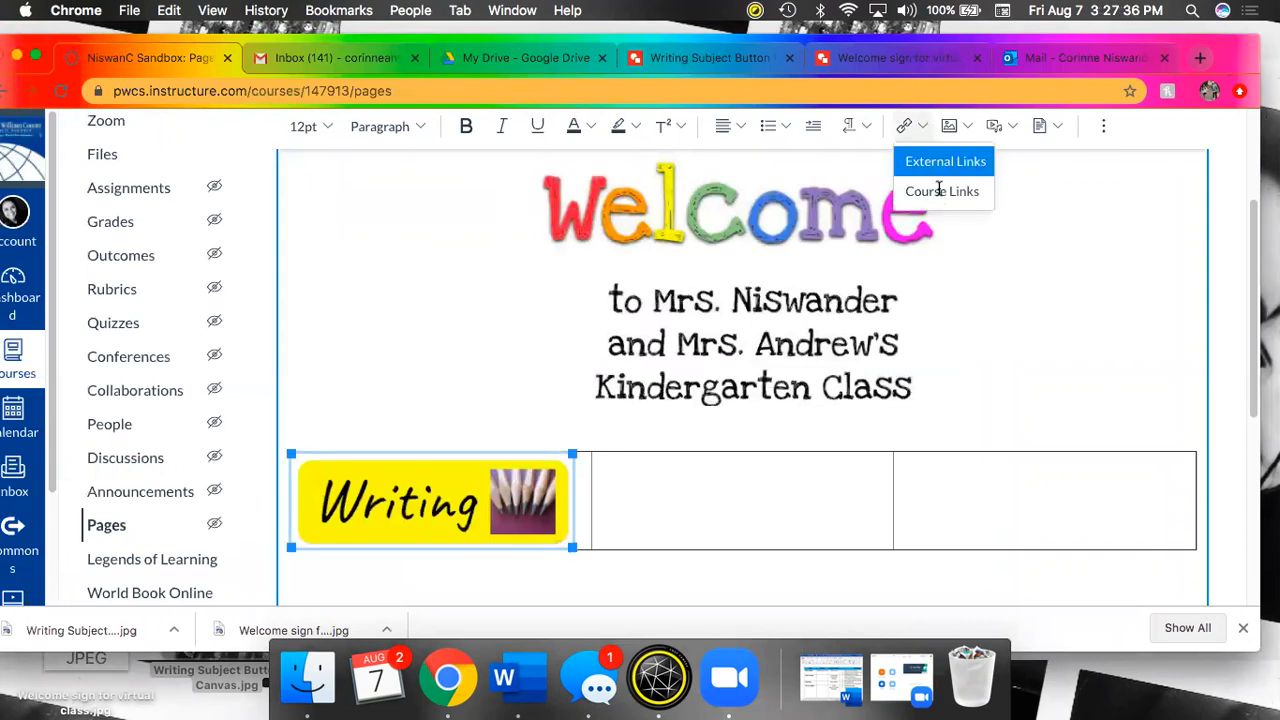
{"action": "left_click", "coordinate": [940, 192]}
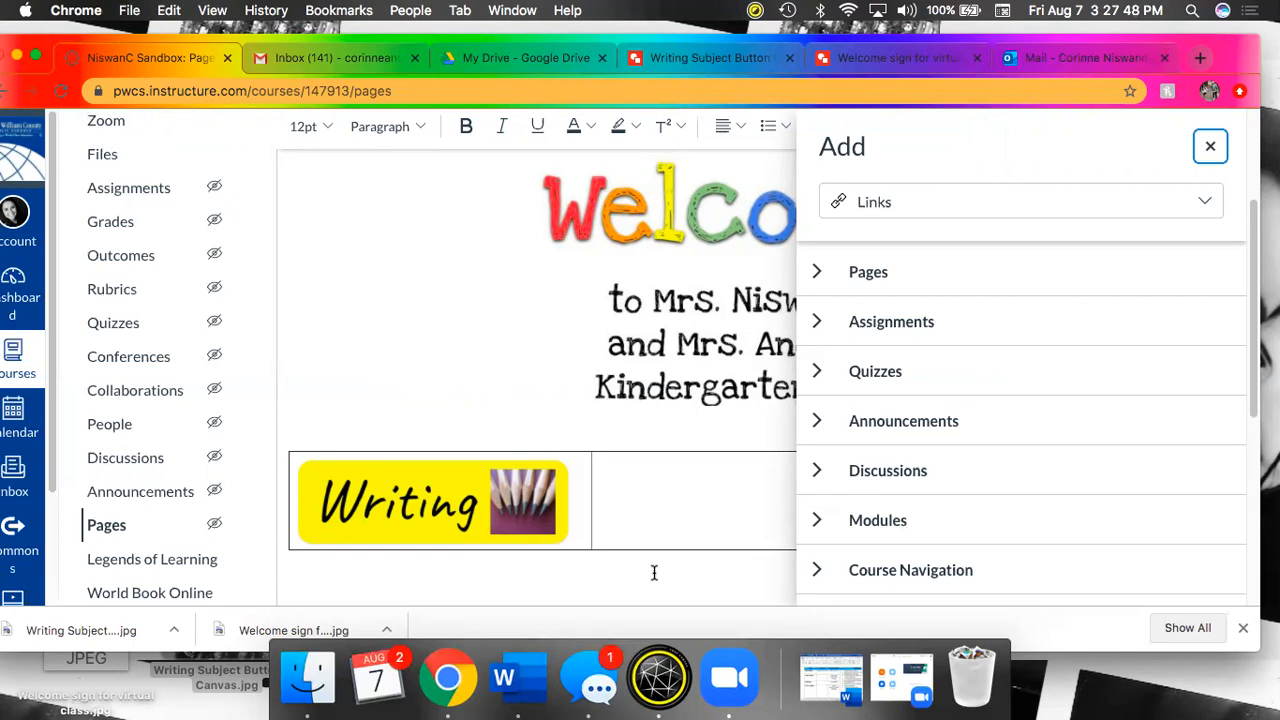
{"action": "left_click", "coordinate": [818, 524]}
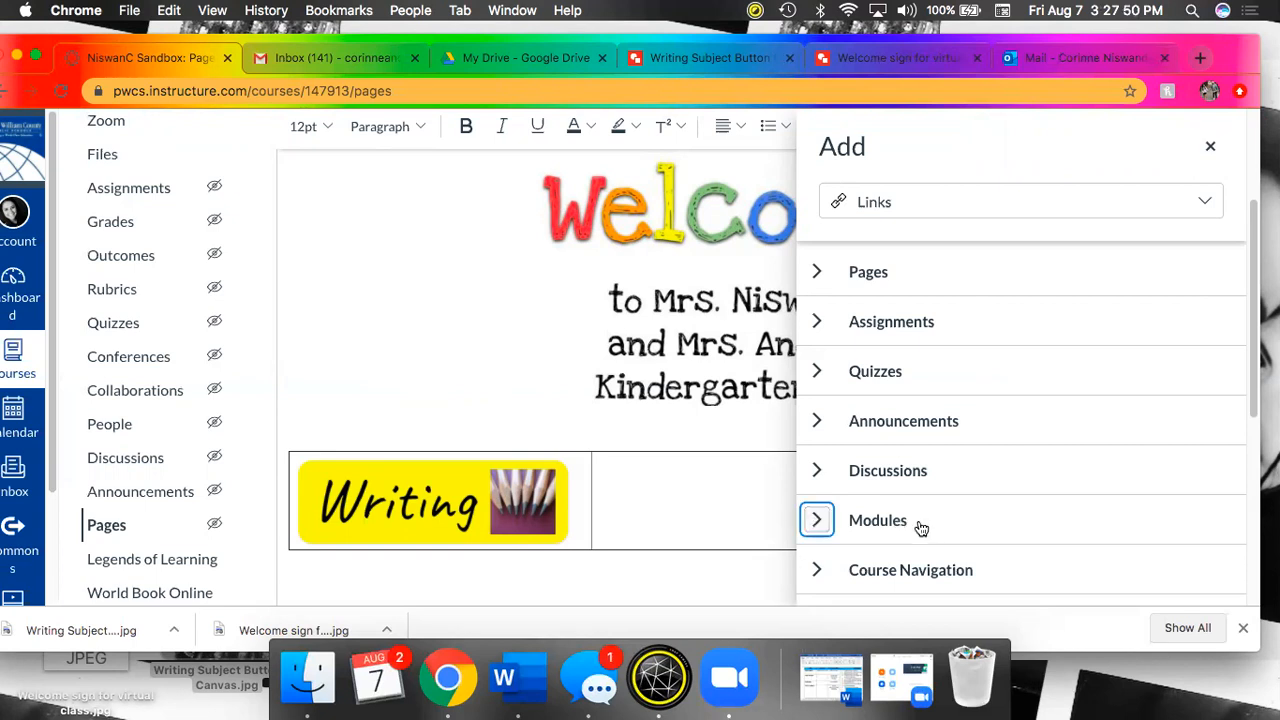
{"action": "scroll", "coordinate": [951, 465], "scroll_direction": "down", "scroll_amount": 3}
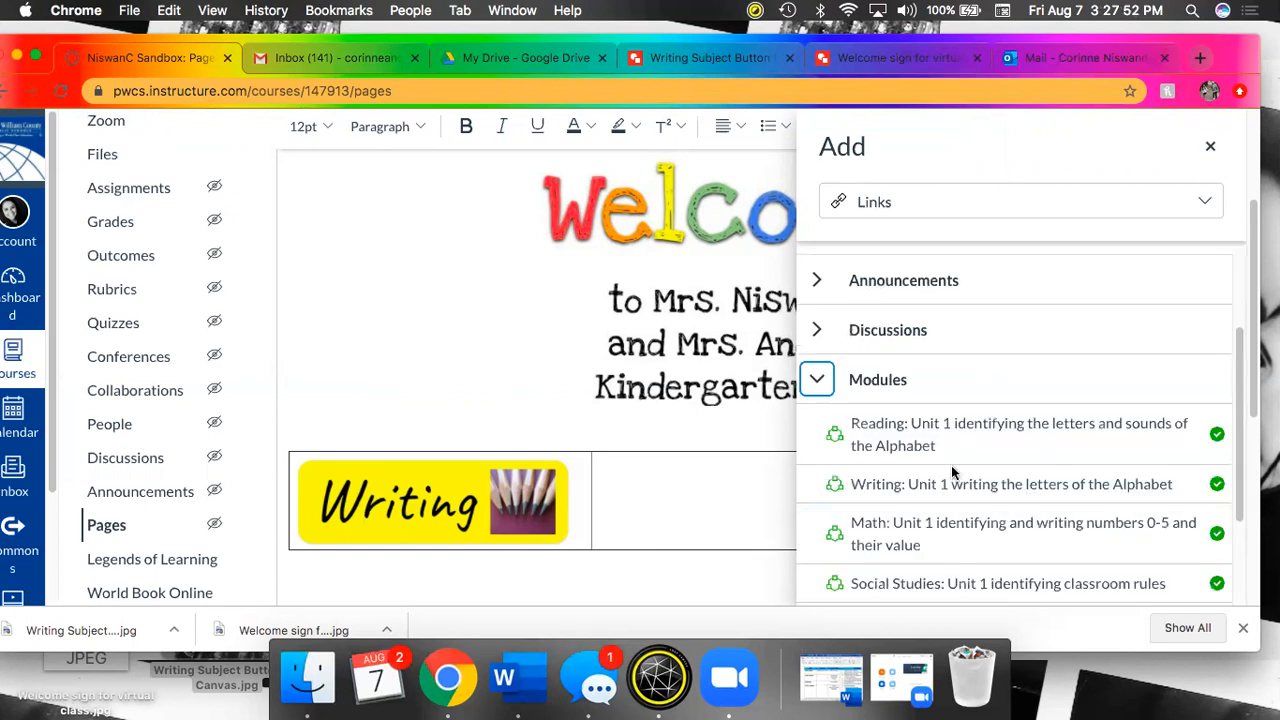
{"action": "scroll", "coordinate": [951, 465], "scroll_direction": "down", "scroll_amount": 2}
{"action": "scroll", "coordinate": [951, 465], "scroll_direction": "down", "scroll_amount": 2}
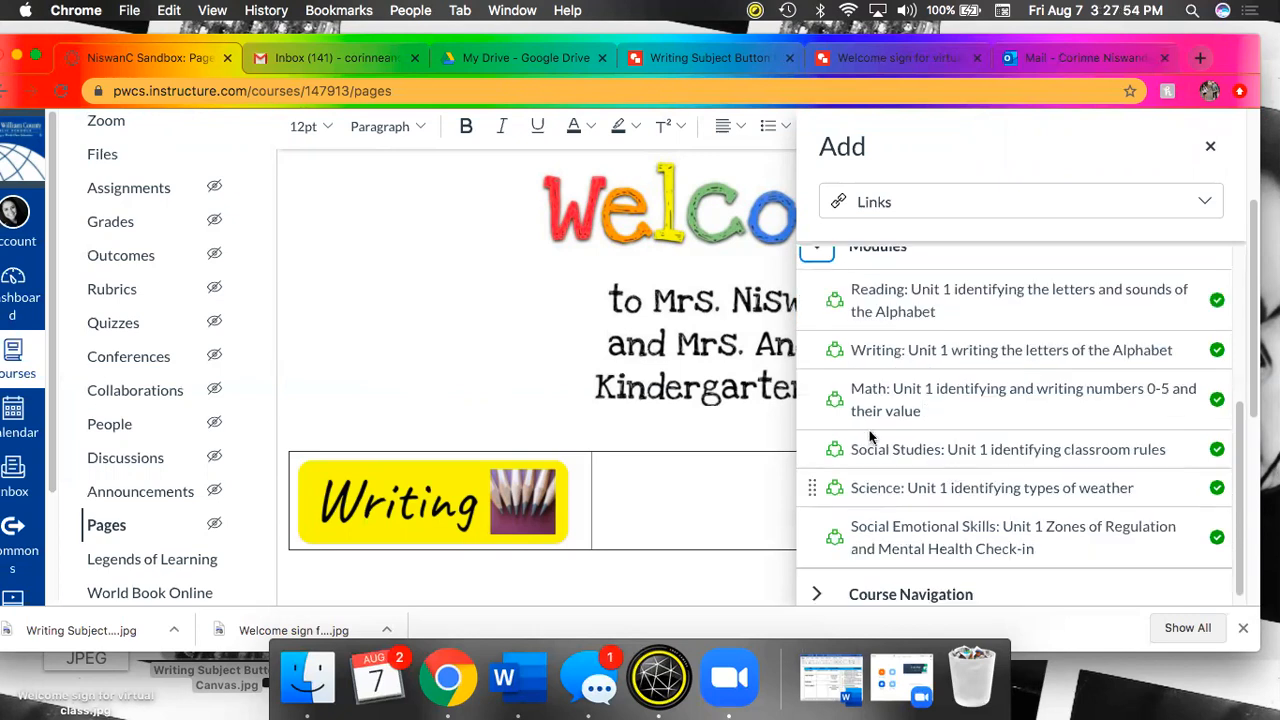
{"action": "scroll", "coordinate": [871, 437], "scroll_direction": "up", "scroll_amount": 1}
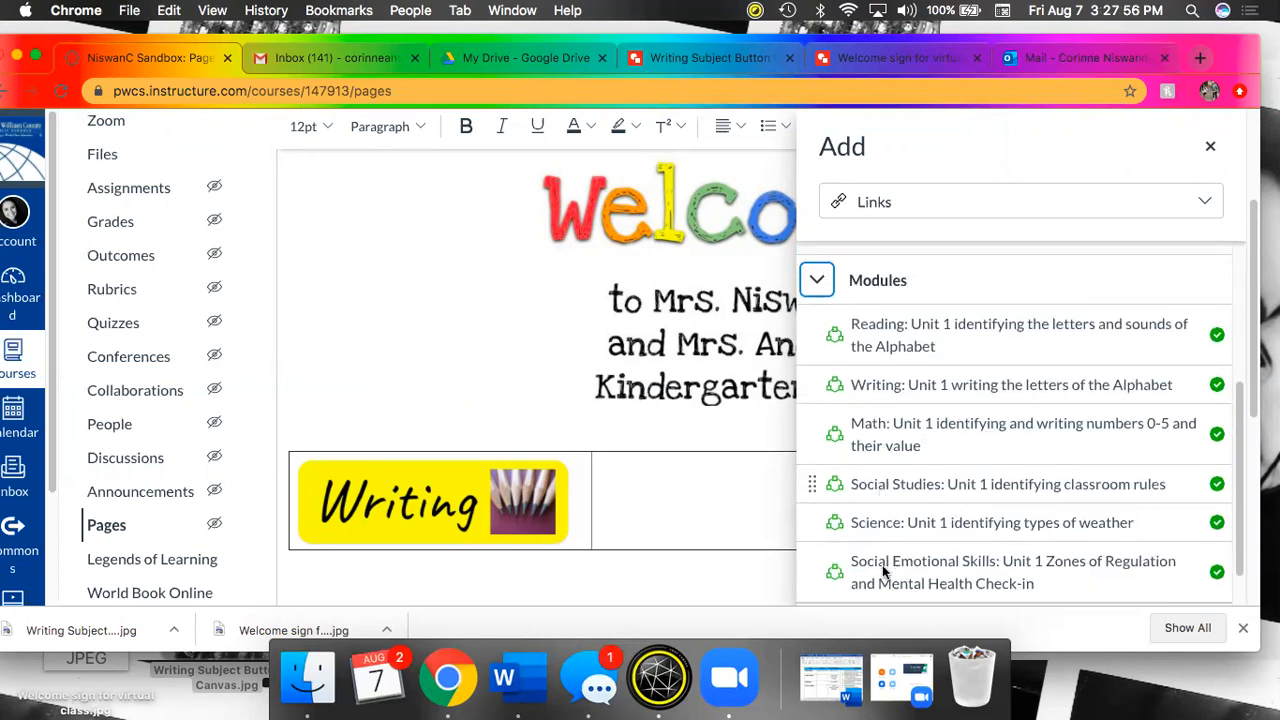
{"action": "scroll", "coordinate": [884, 570], "scroll_direction": "down", "scroll_amount": 1}
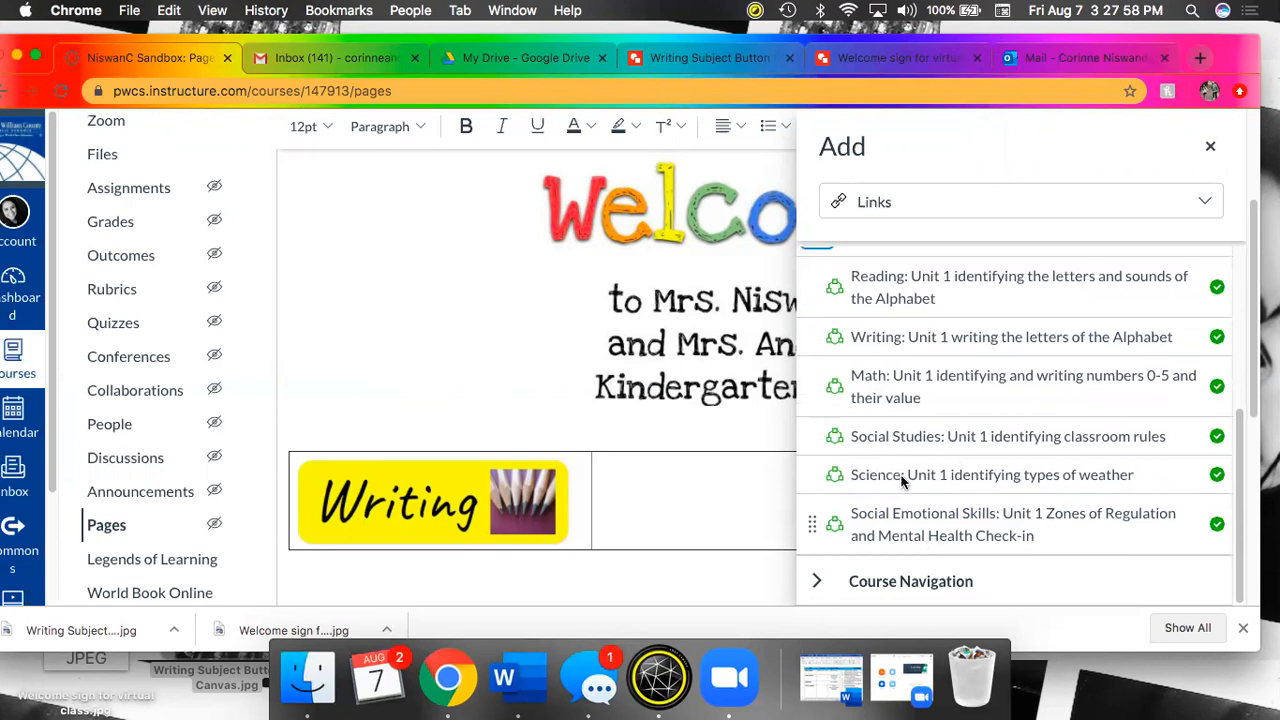
{"action": "scroll", "coordinate": [816, 414], "scroll_direction": "up", "scroll_amount": 2}
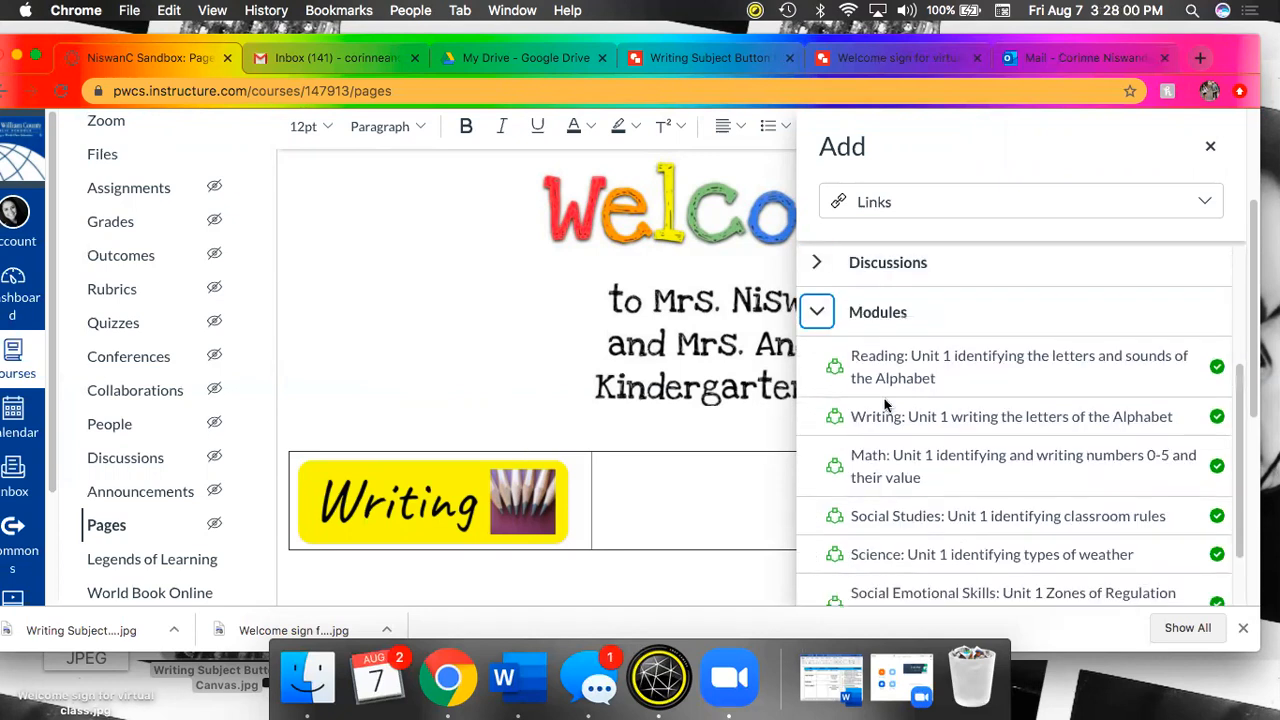
{"action": "left_click", "coordinate": [815, 418]}
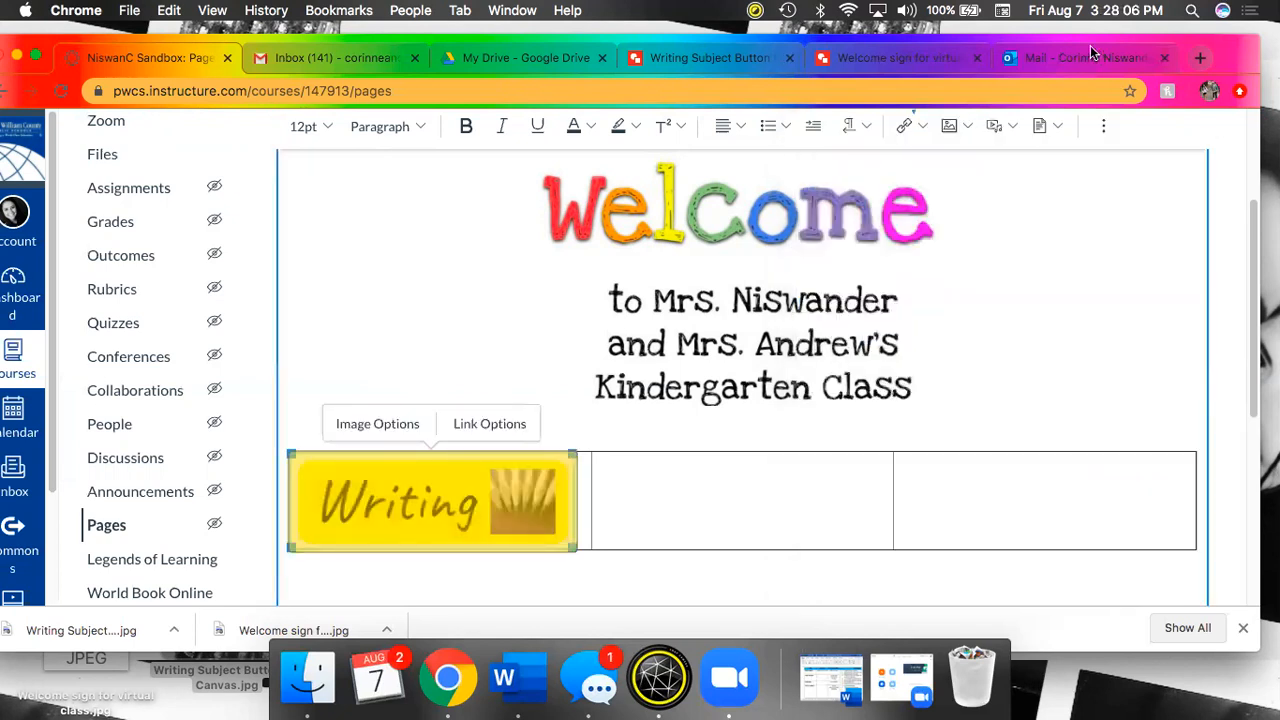
Cancel editing the page, discard its unsaved changes, and switch to Zoom
{"action": "left_click_drag", "start_coordinate": [1090, 45], "coordinate": [960, 33]}
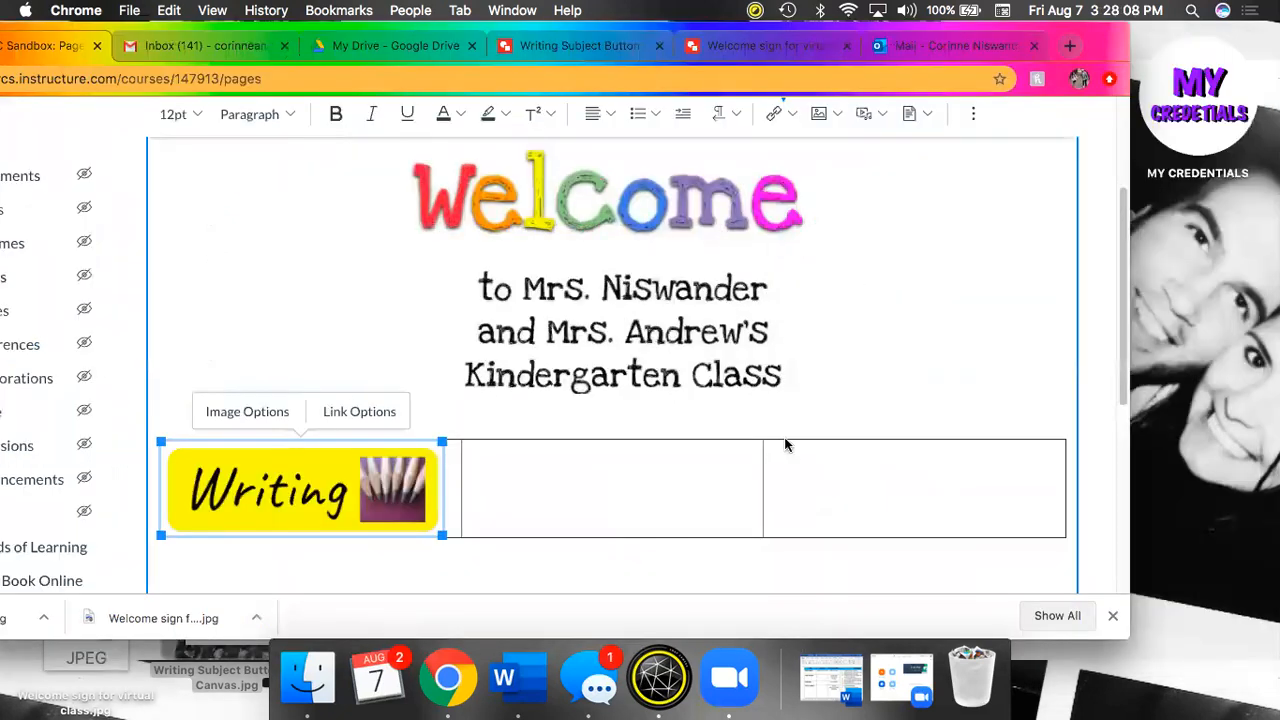
{"action": "scroll", "coordinate": [1006, 493], "scroll_direction": "down", "scroll_amount": 3}
{"action": "scroll", "coordinate": [1006, 493], "scroll_direction": "down", "scroll_amount": 1}
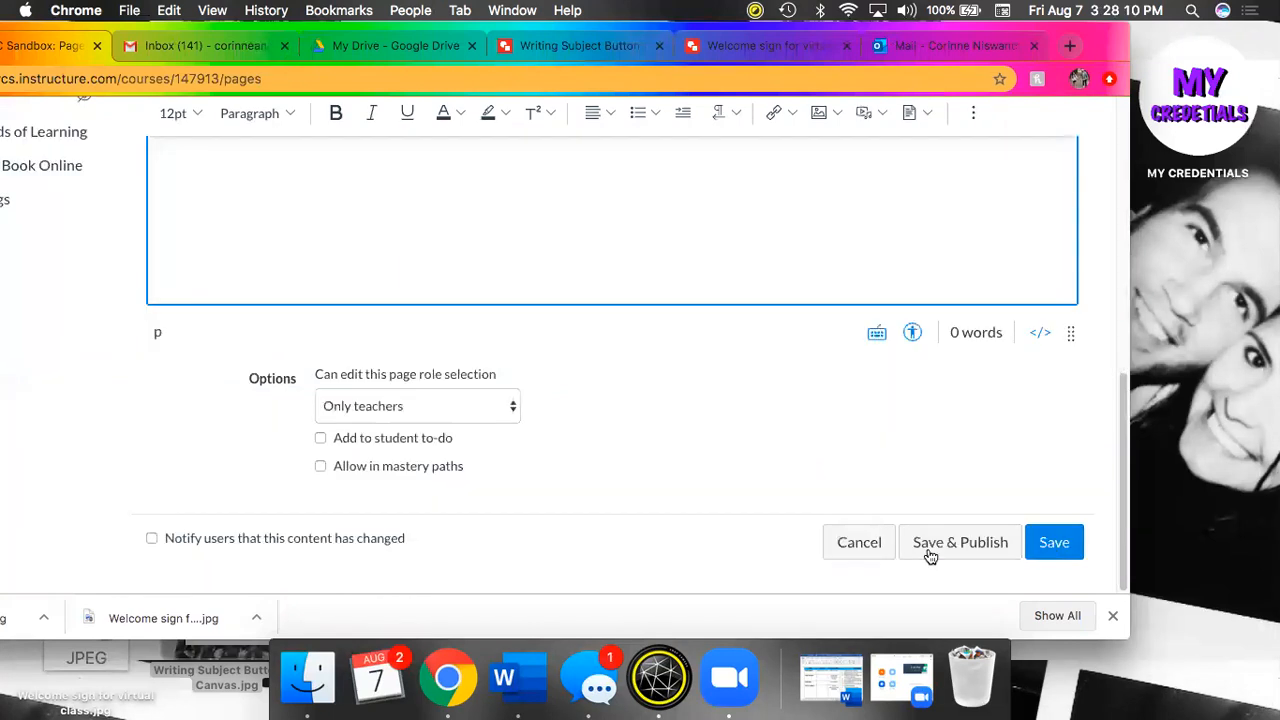
{"action": "left_click", "coordinate": [875, 550]}
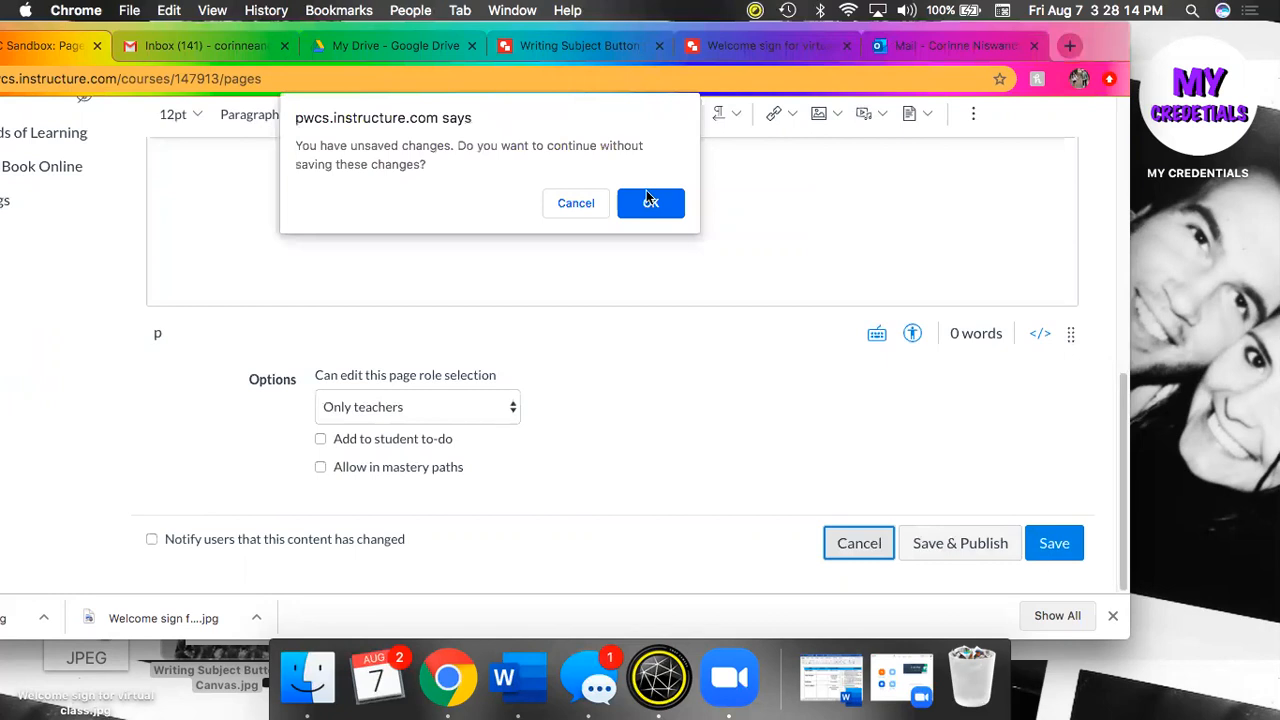
{"action": "left_click", "coordinate": [648, 201]}
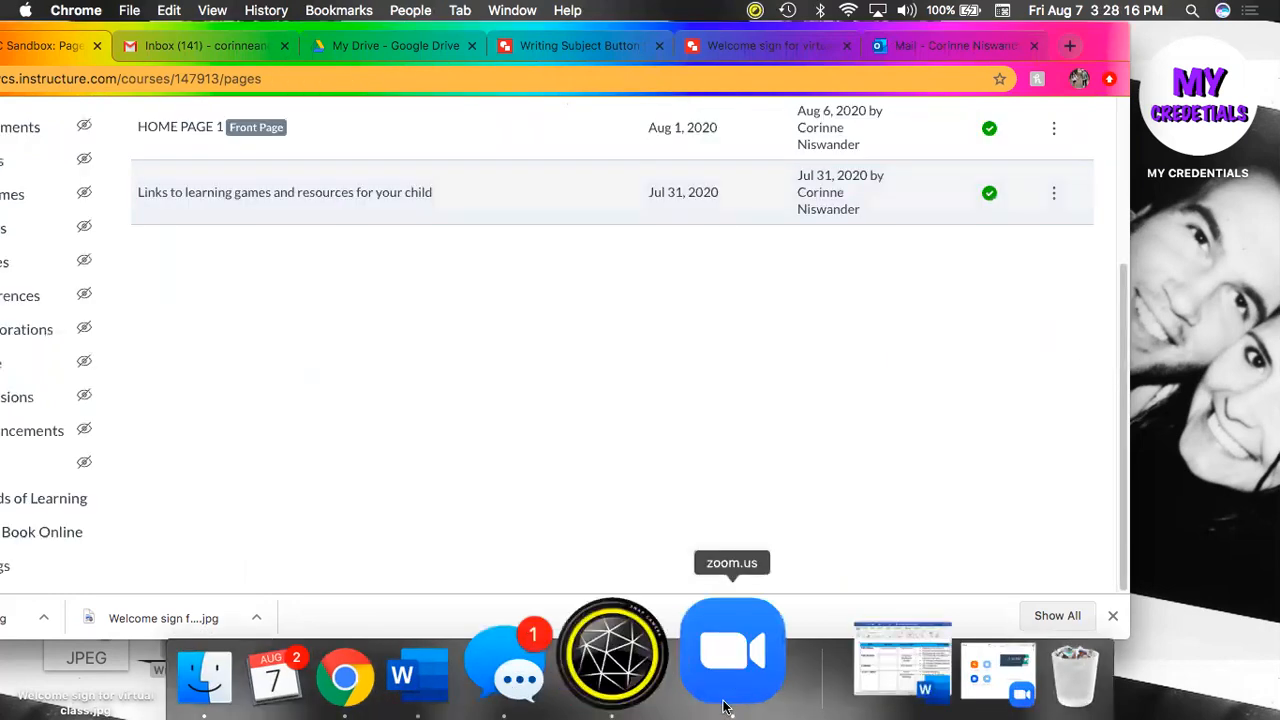
{"action": "left_click", "coordinate": [728, 700]}
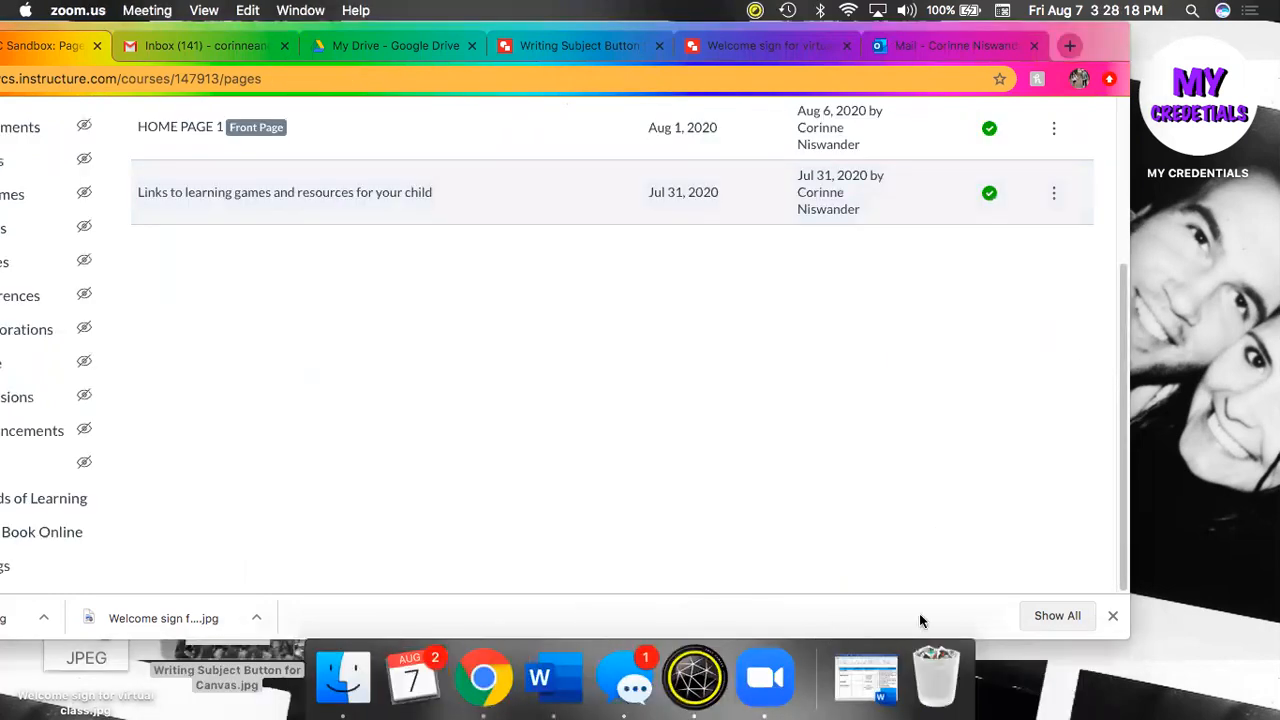